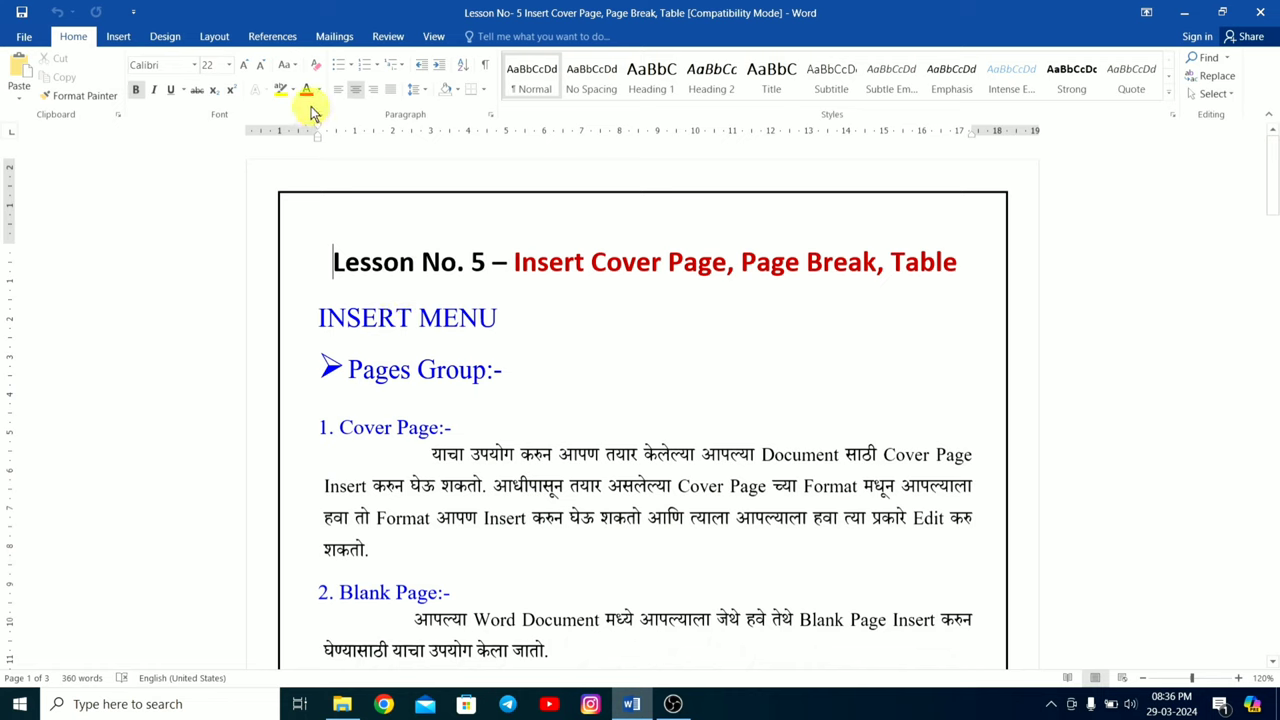
Switch to the Insert ribbon and scroll to the Cover Page, Blank Page and Page Break notes.
click(120, 36)
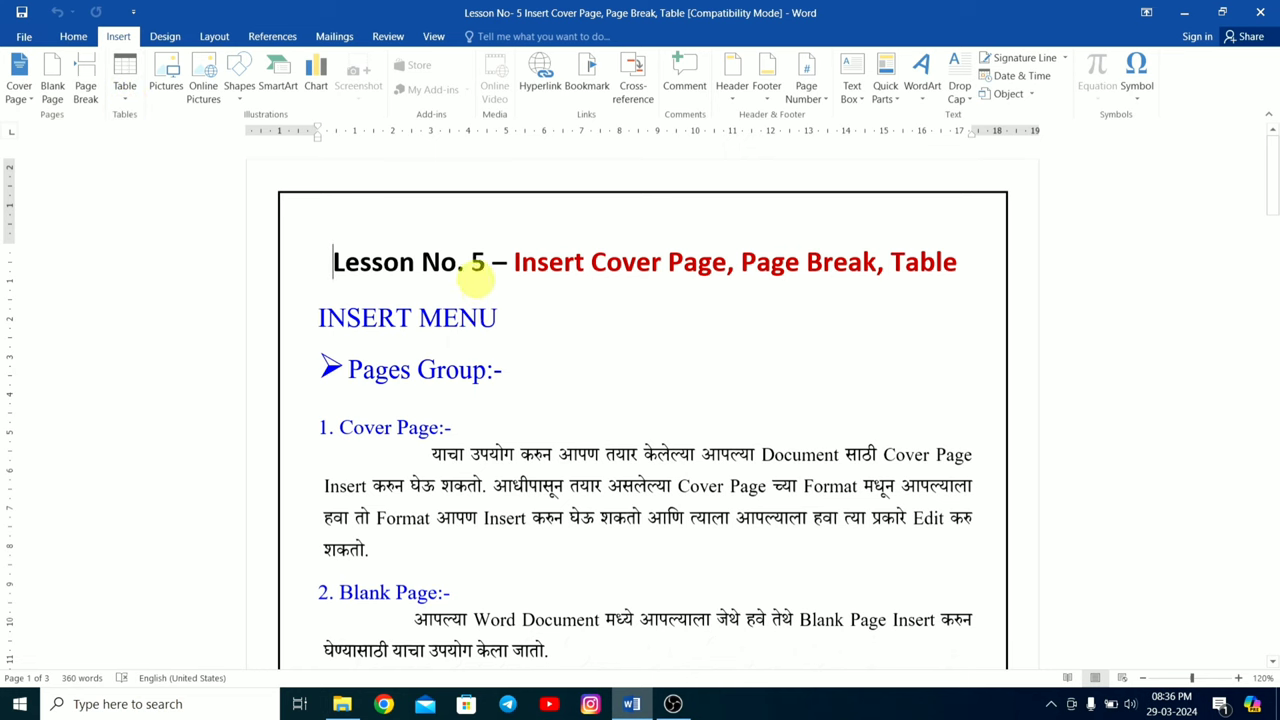
scroll(460, 372, down, 3)
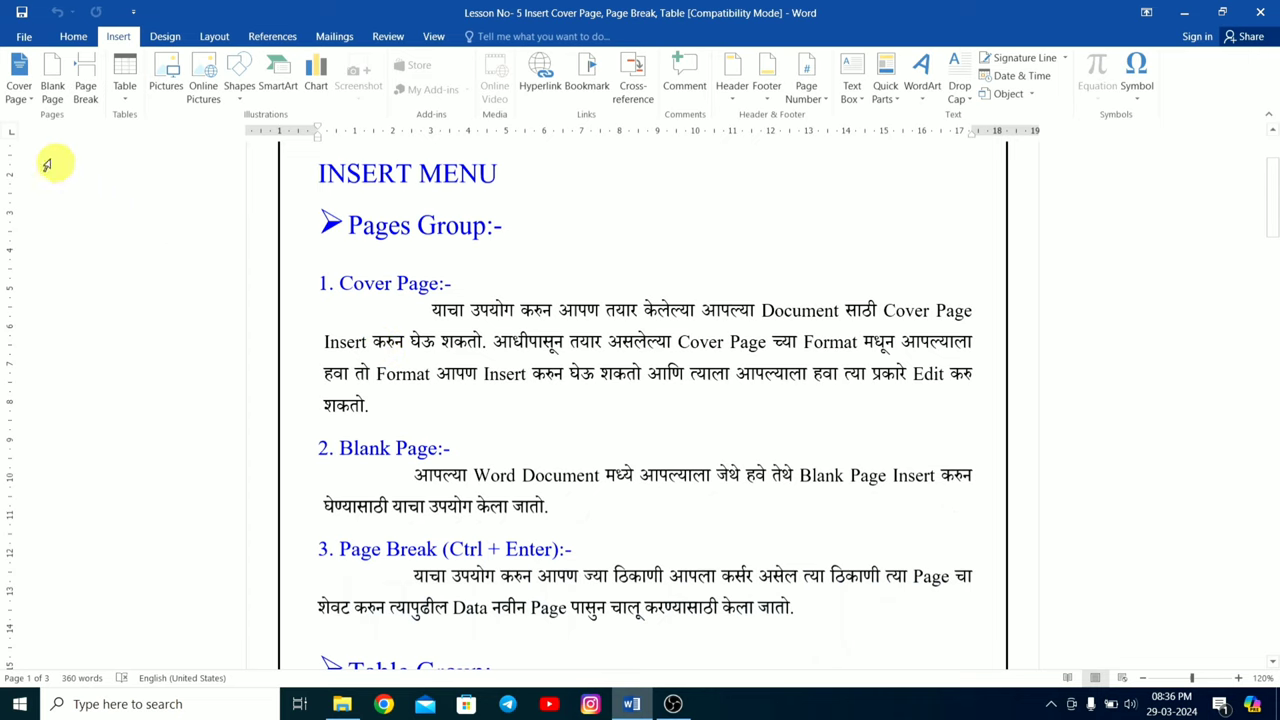
Insert the built-in Filigree cover page with its title and subtitle placeholders.
click(17, 92)
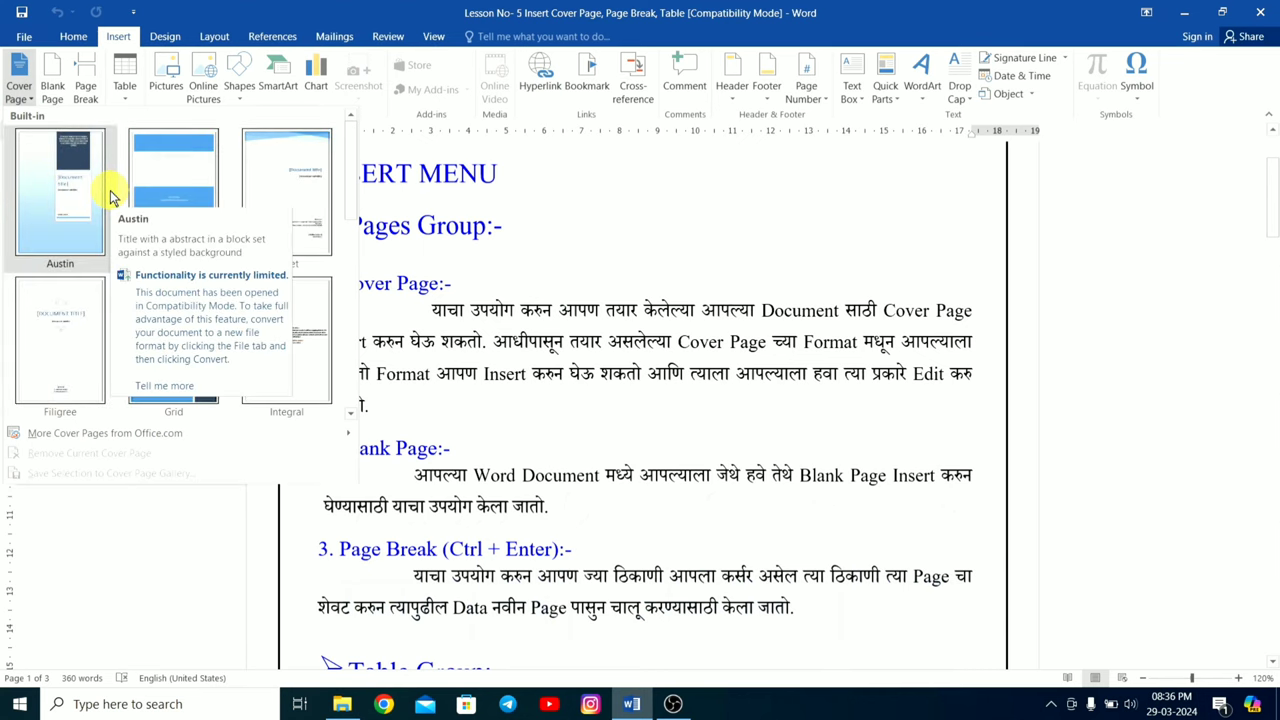
mouse_move(350, 180)
mouse_down()
mouse_move(353, 310)
mouse_move(351, 143)
mouse_up()
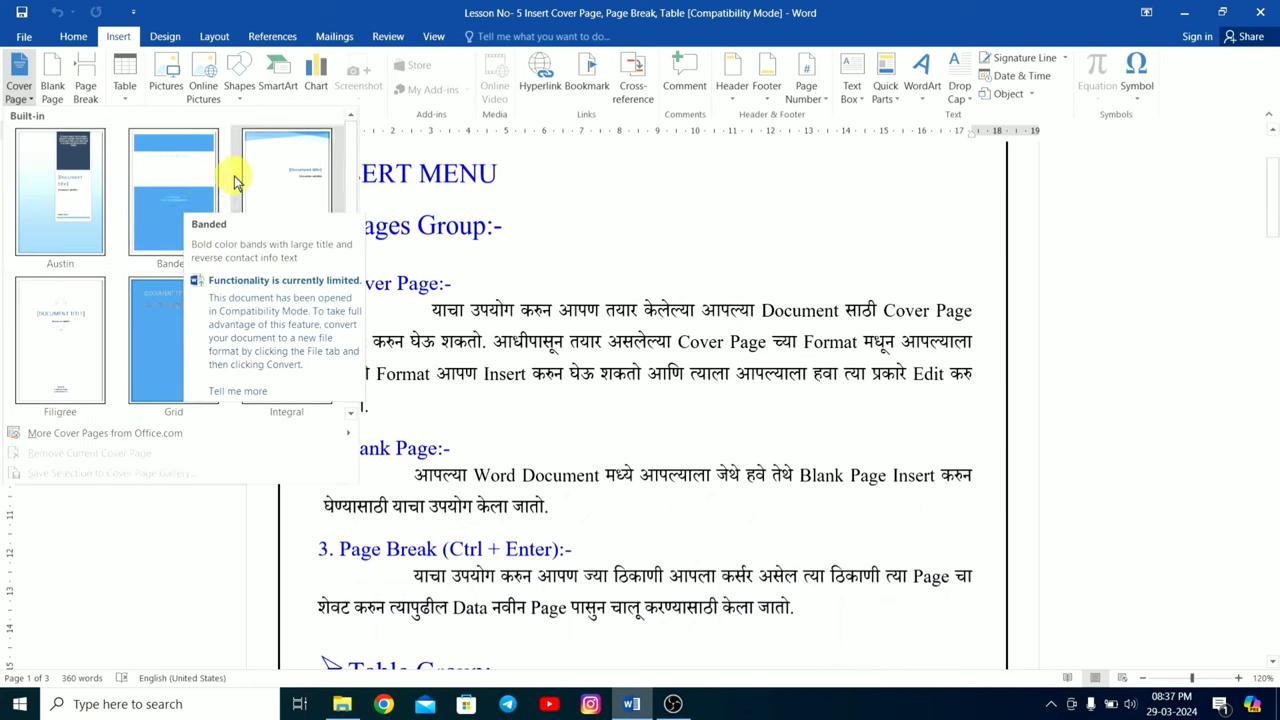
click(72, 338)
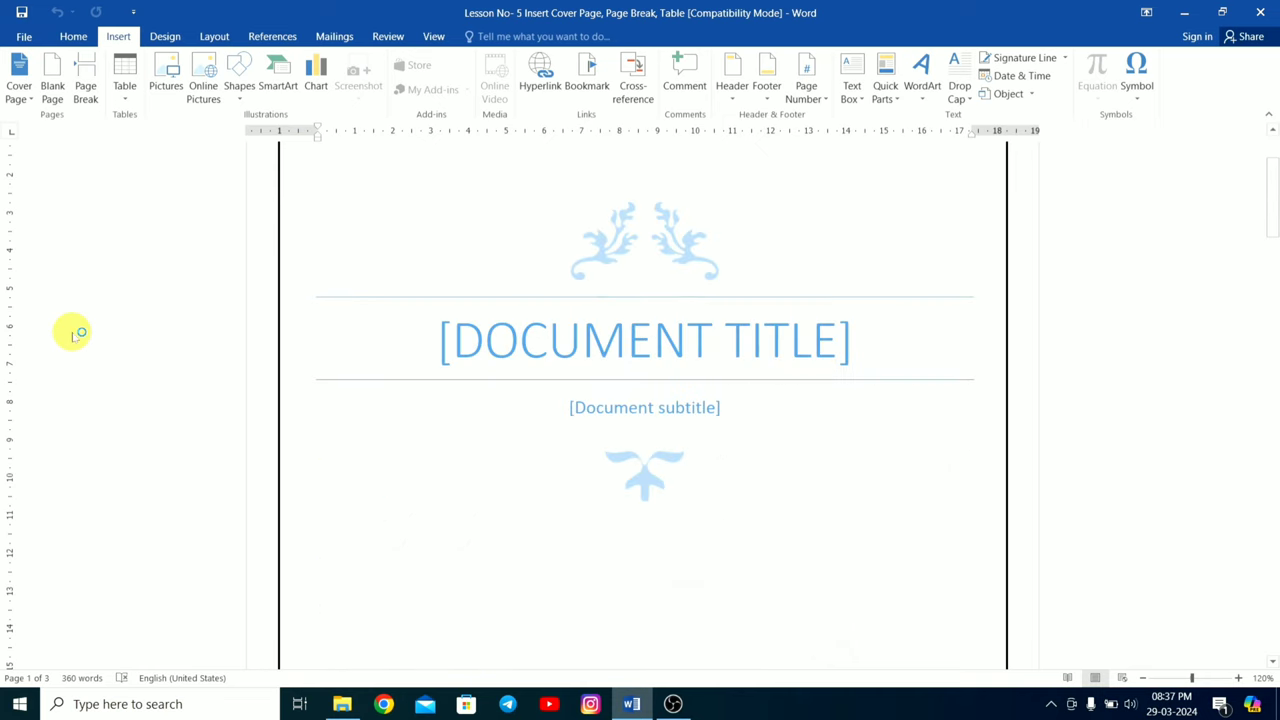
scroll(497, 427, up, 2)
scroll(529, 371, down, 2)
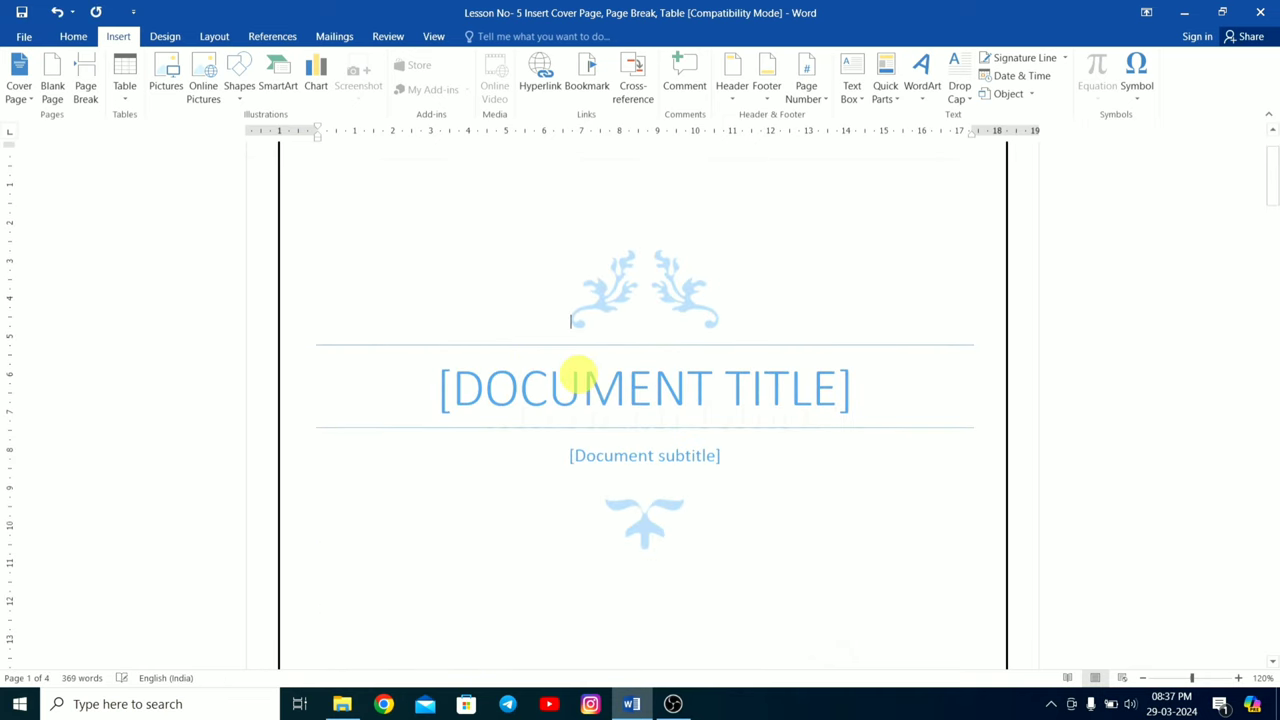
click(611, 388)
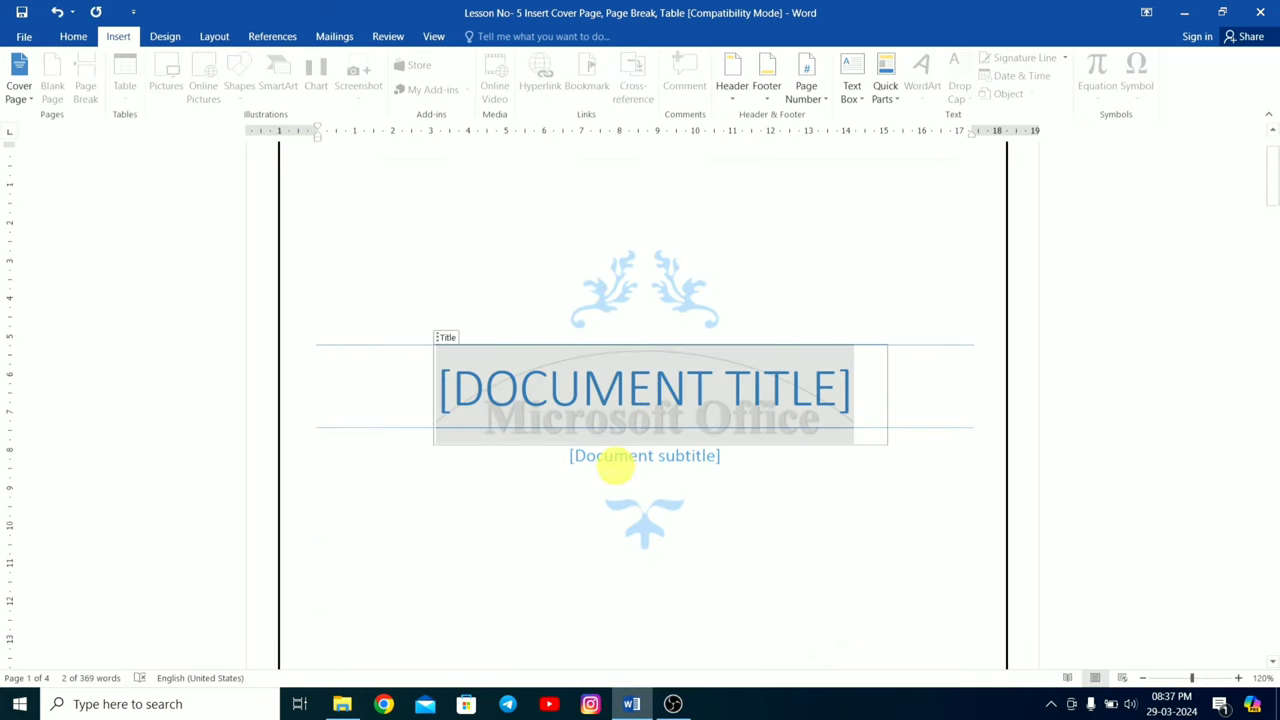
scroll(612, 462, down, 5)
scroll(612, 460, down, 4)
scroll(600, 400, down, 5)
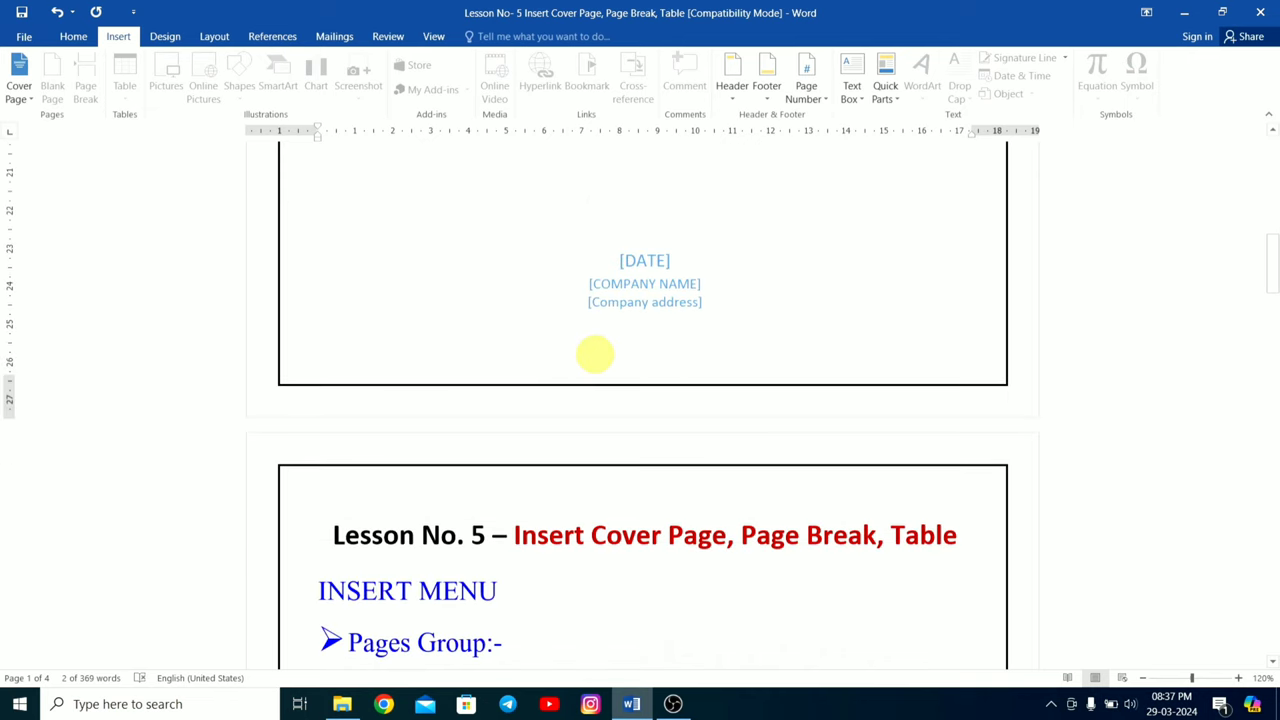
scroll(543, 297, up, 3)
scroll(543, 297, up, 6)
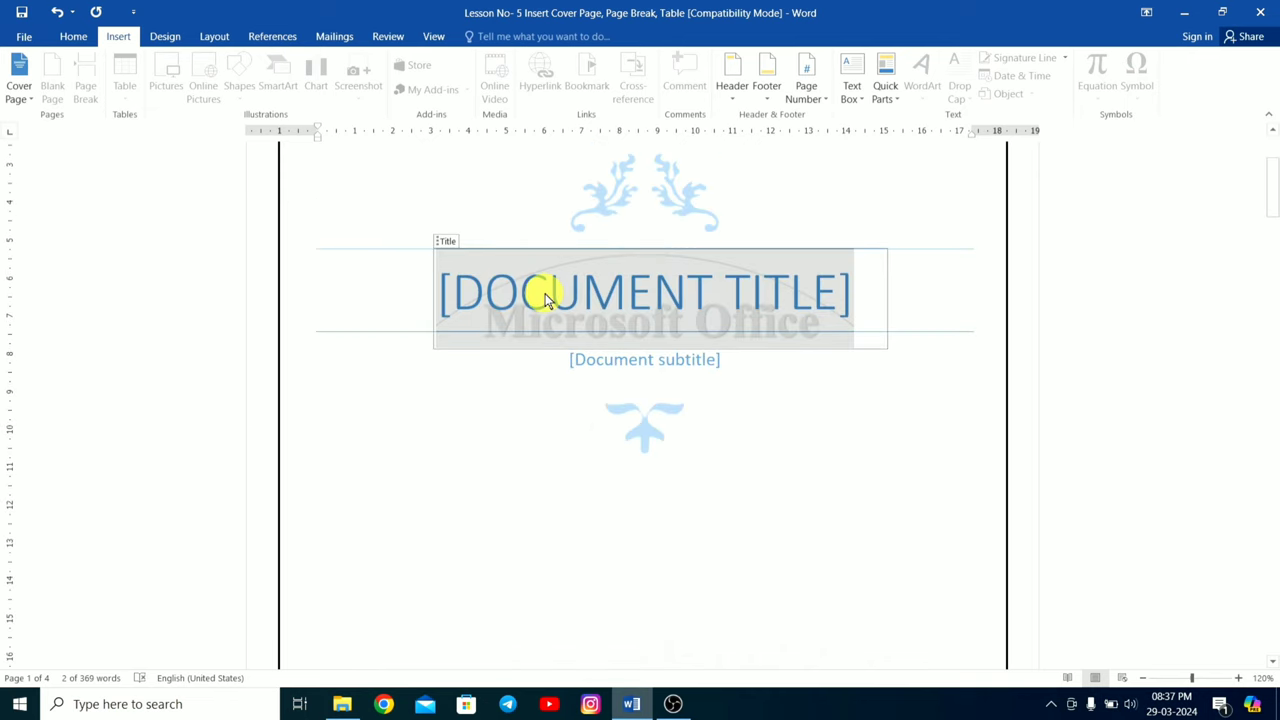
scroll(520, 285, up, 3)
click(500, 268)
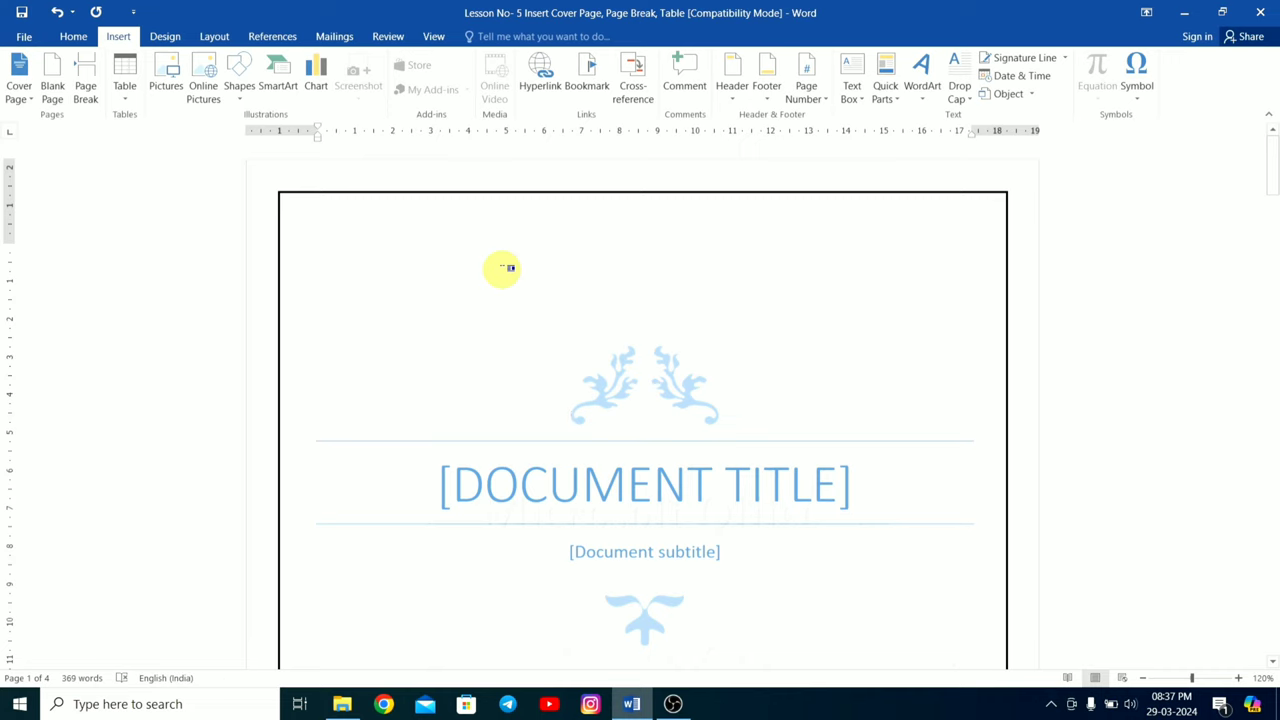
scroll(500, 263, down, 3)
scroll(503, 277, down, 3)
scroll(503, 306, down, 5)
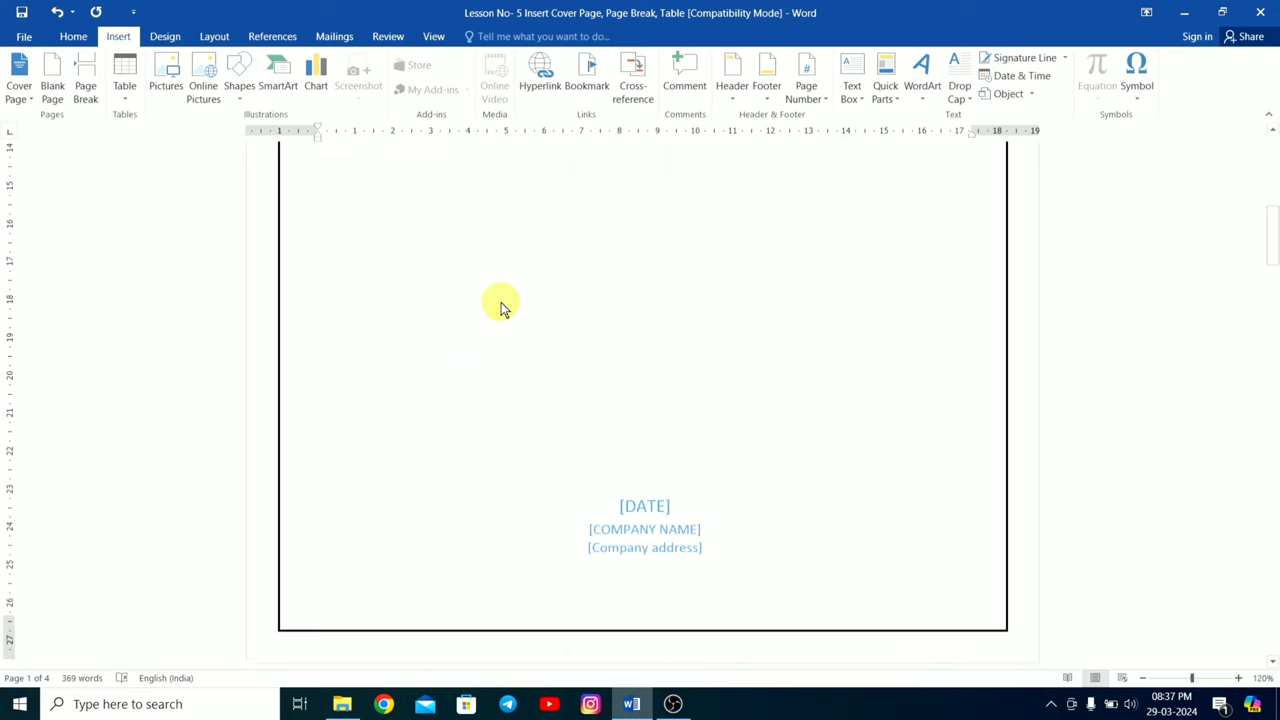
scroll(451, 299, up, 8)
scroll(243, 237, up, 3)
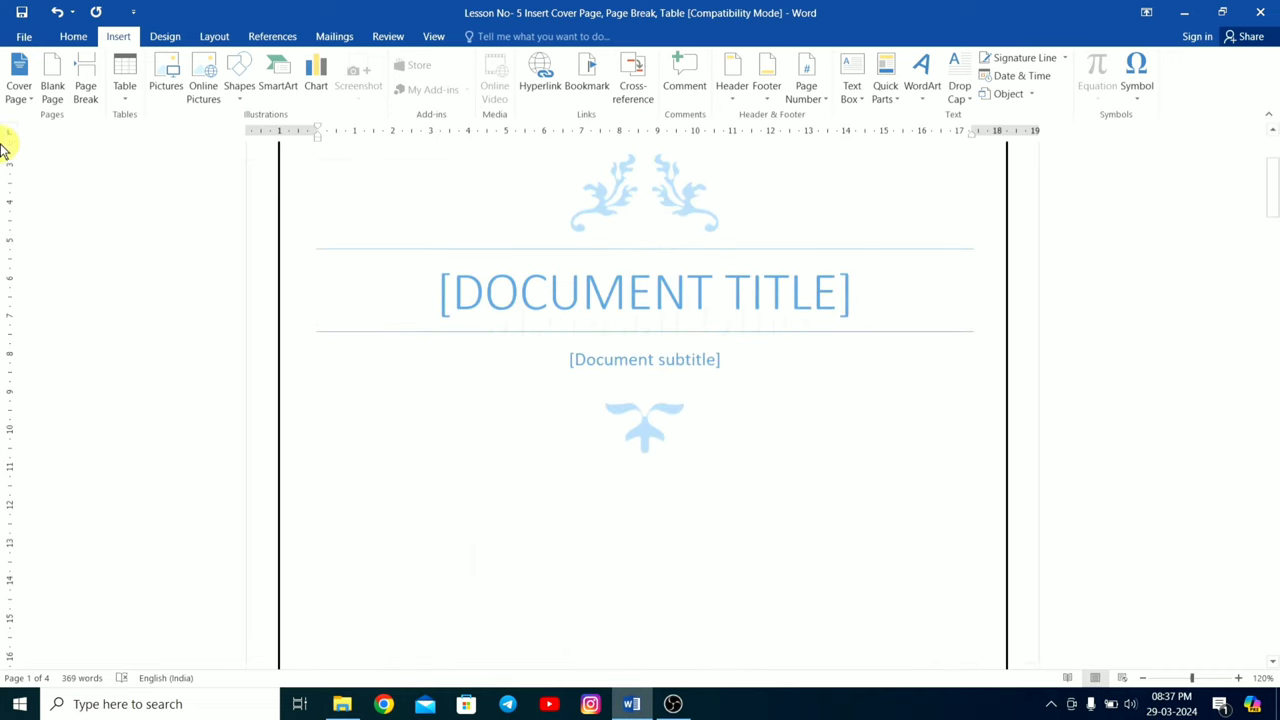
Insert the Integral cover page with its photo and ABSTRACT placeholder, making the document 5 pages.
click(19, 90)
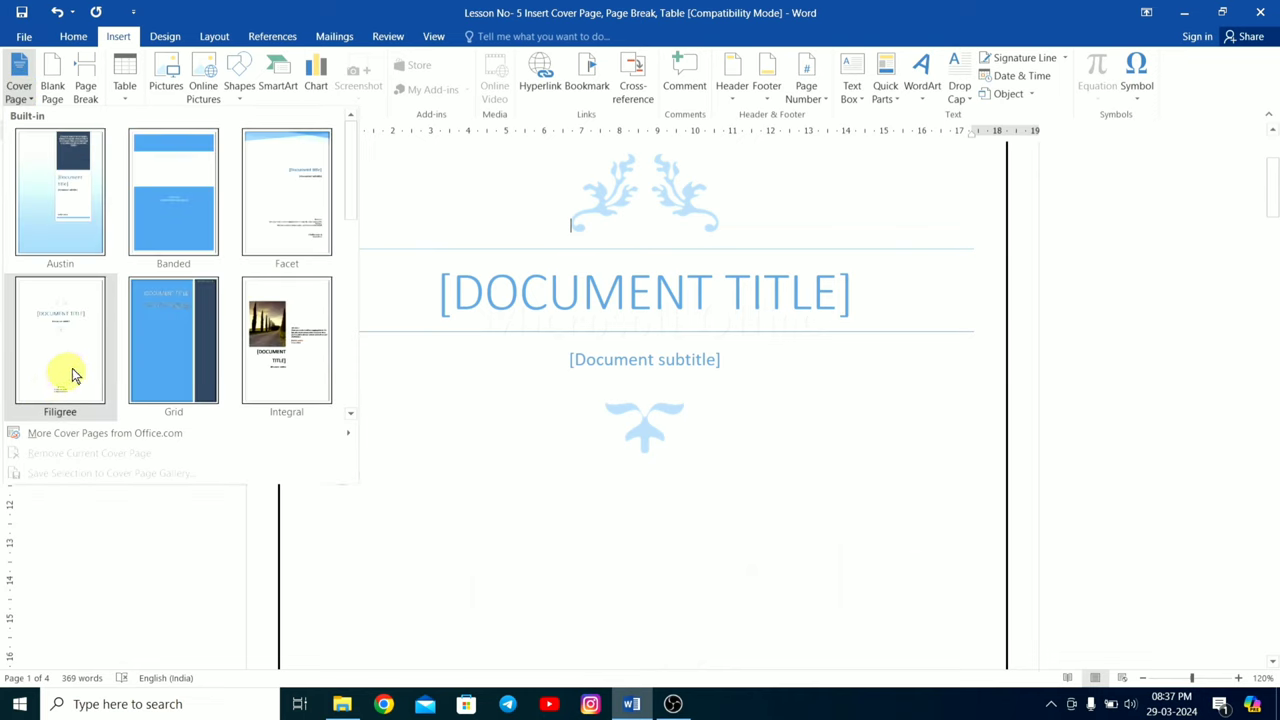
click(272, 330)
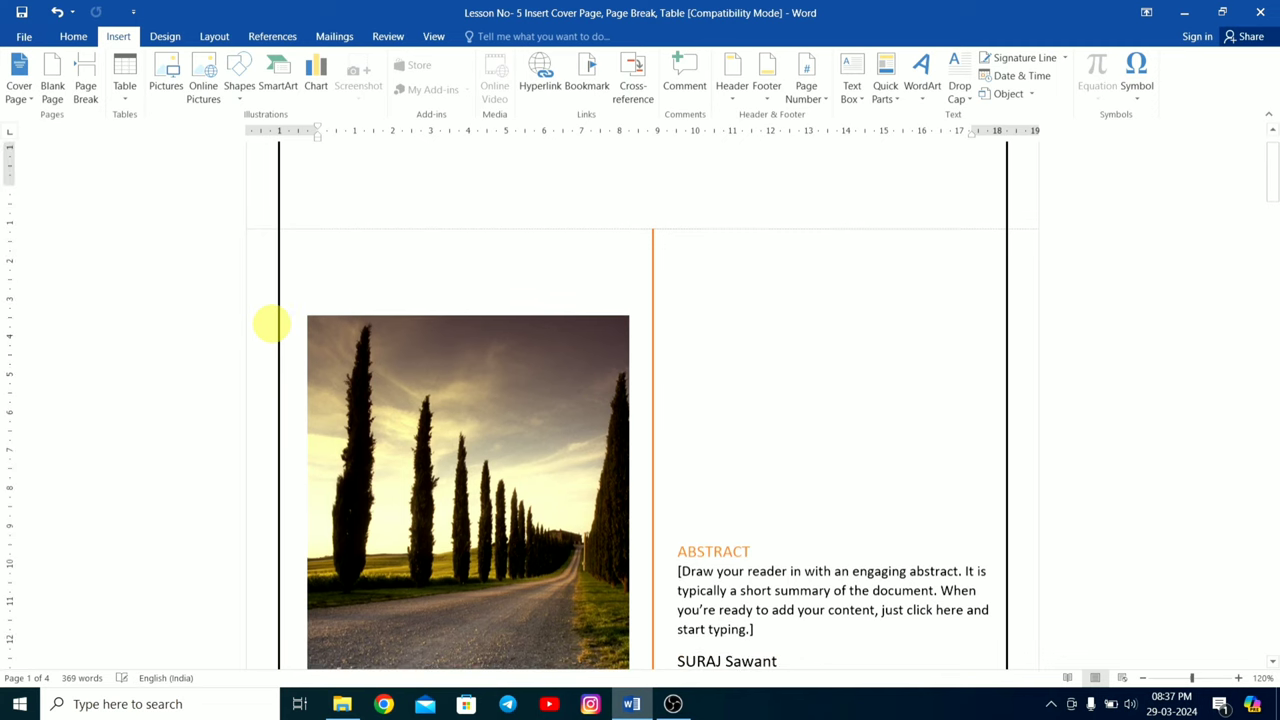
scroll(521, 347, down, 3)
scroll(523, 380, up, 4)
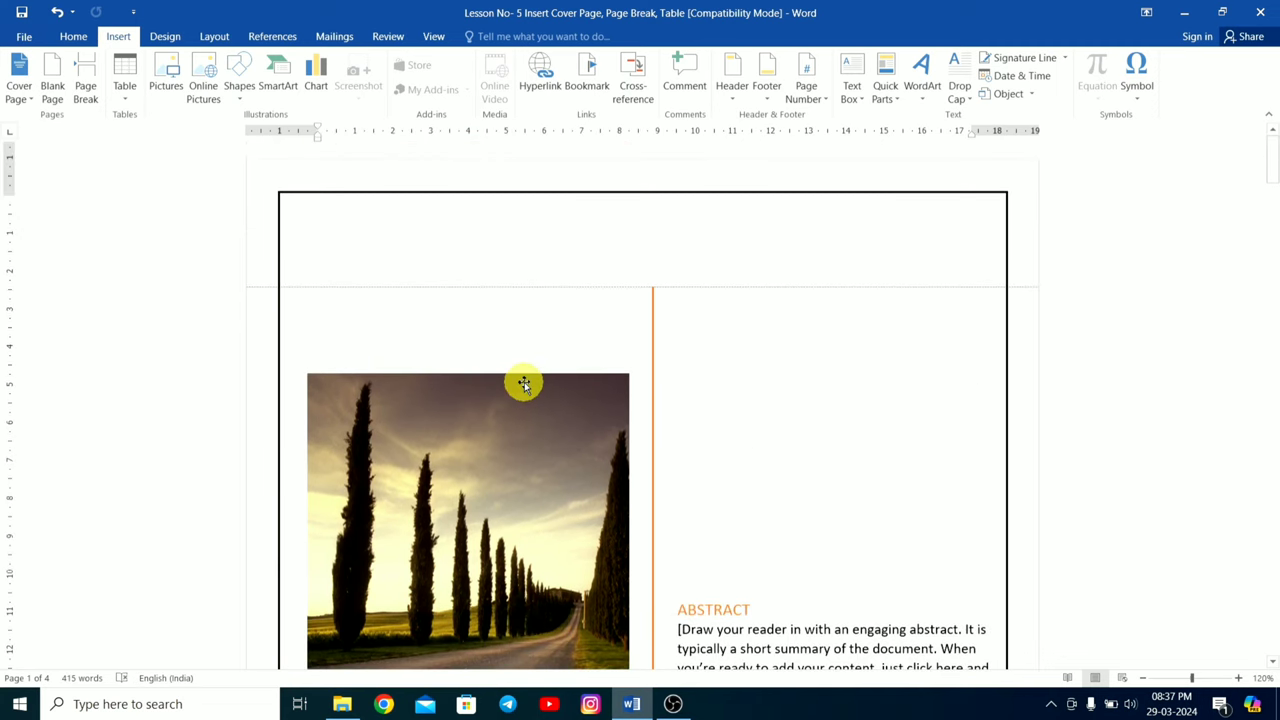
scroll(523, 380, down, 7)
scroll(518, 407, down, 8)
scroll(518, 407, down, 4)
scroll(518, 407, up, 2)
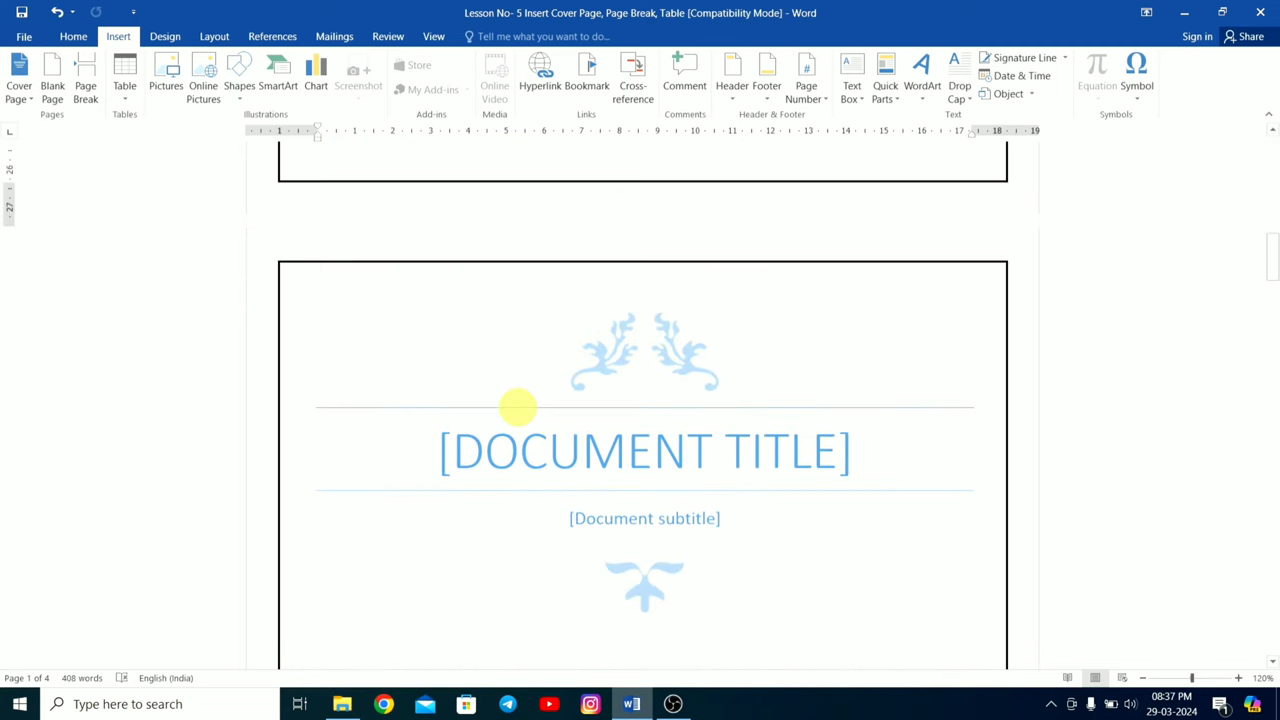
scroll(518, 407, up, 3)
scroll(518, 407, up, 5)
scroll(518, 407, up, 5)
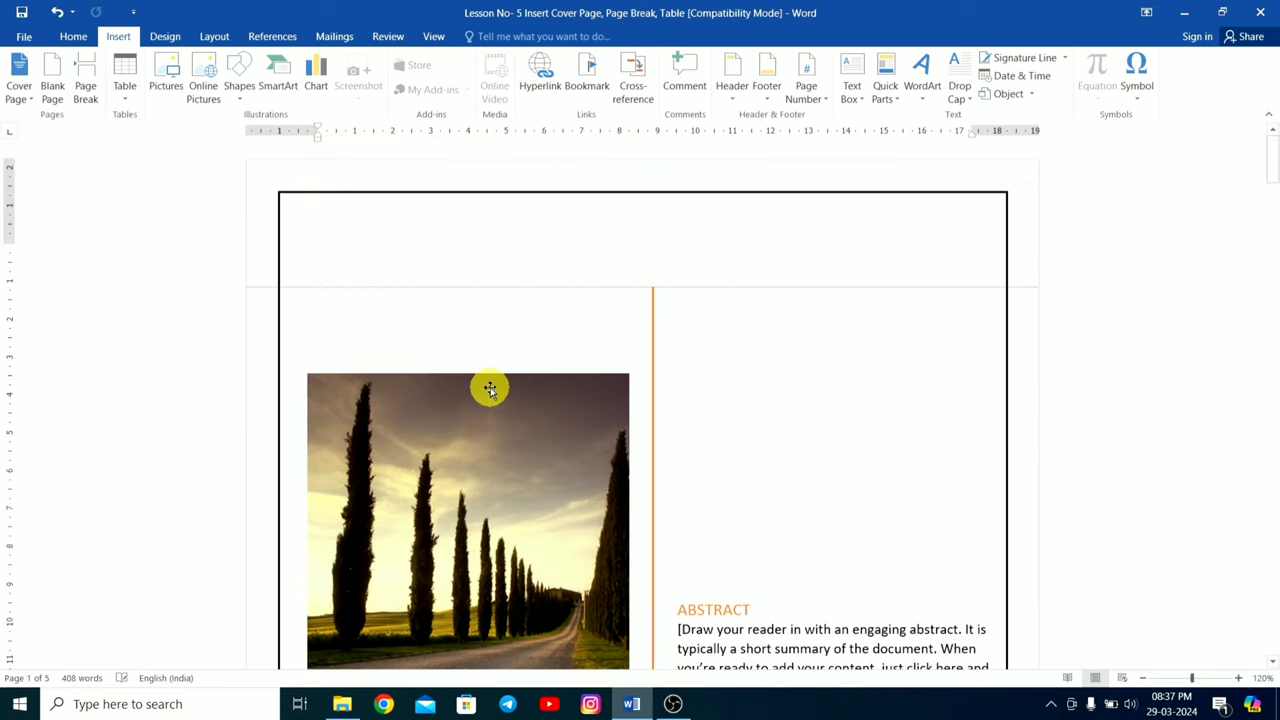
click(678, 385)
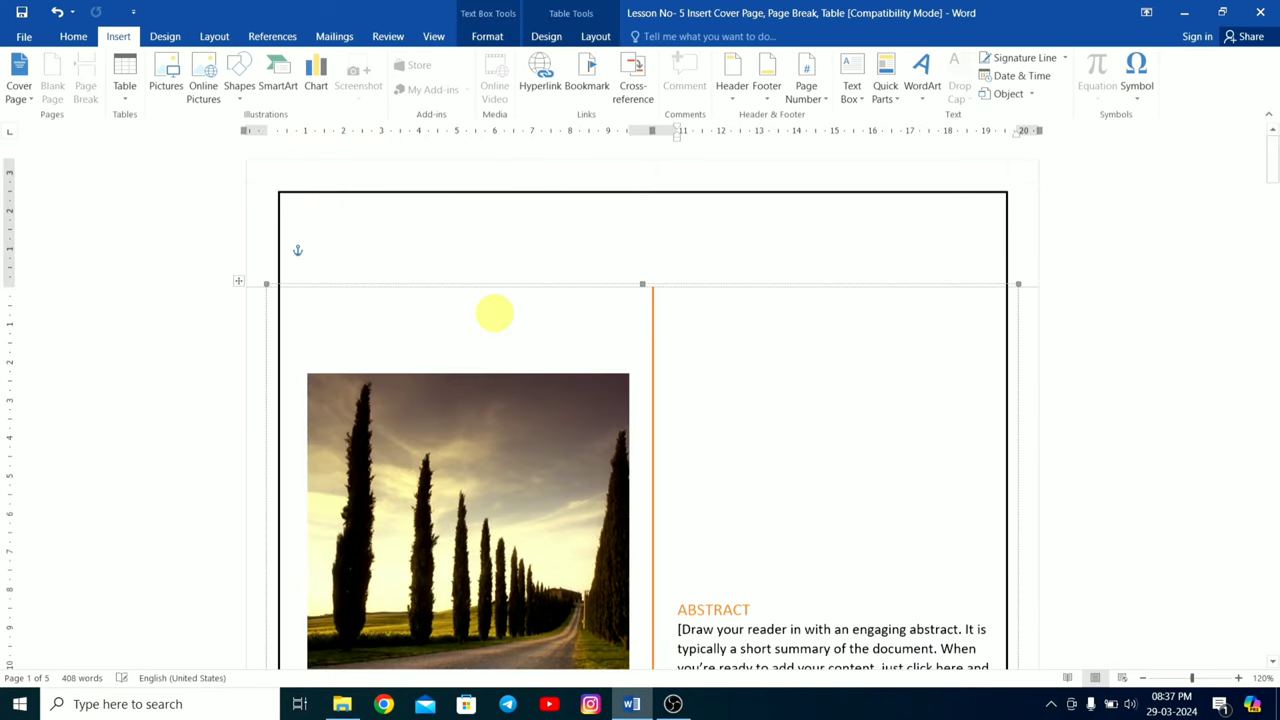
click(750, 609)
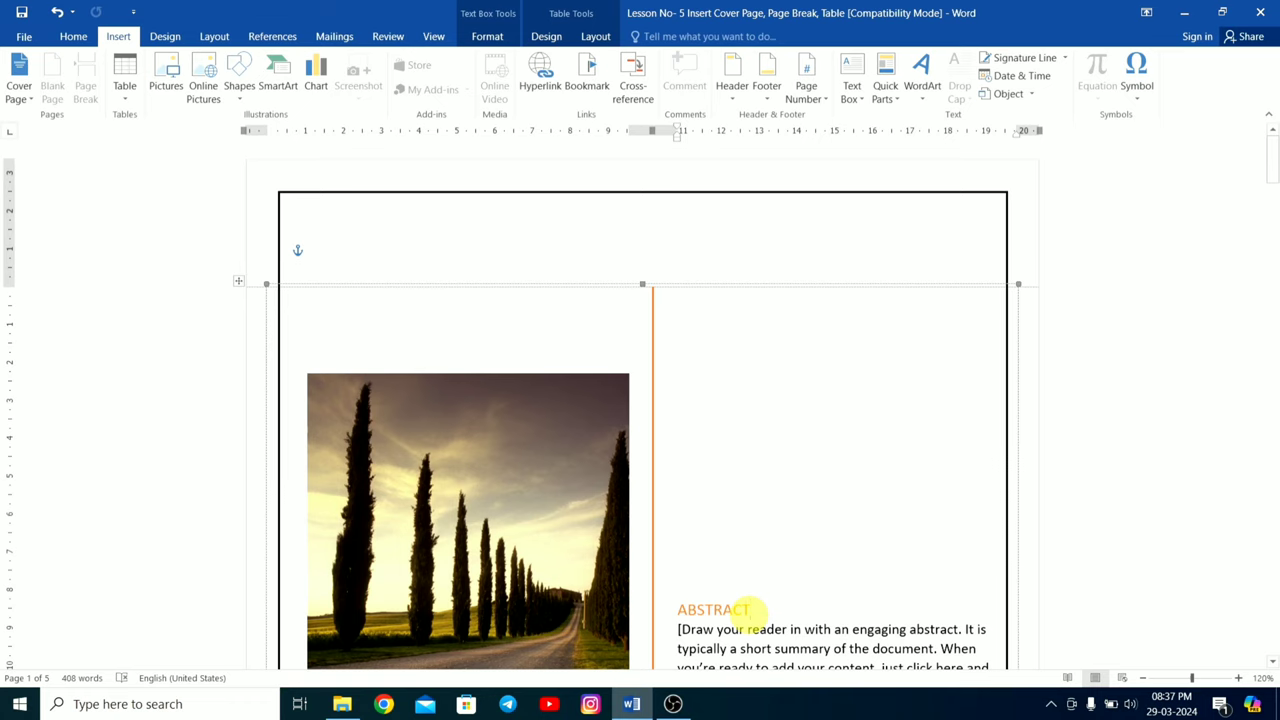
text(;[;=;=)
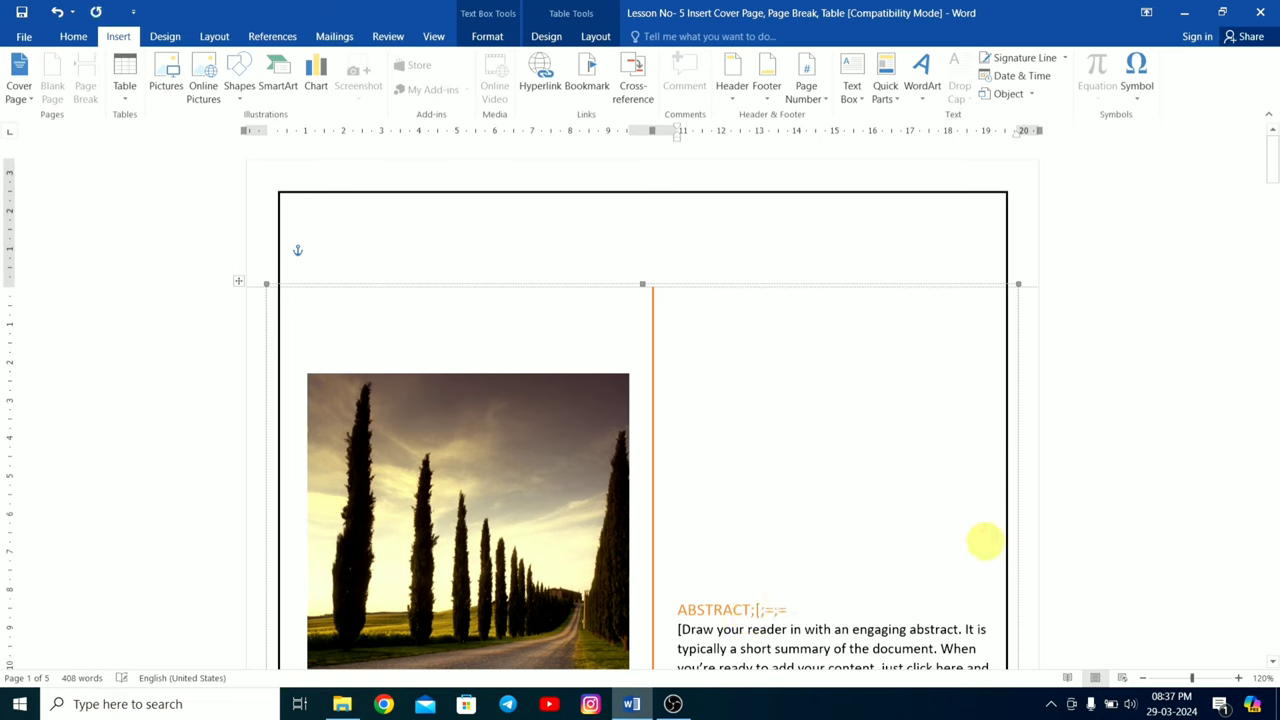
click(1043, 534)
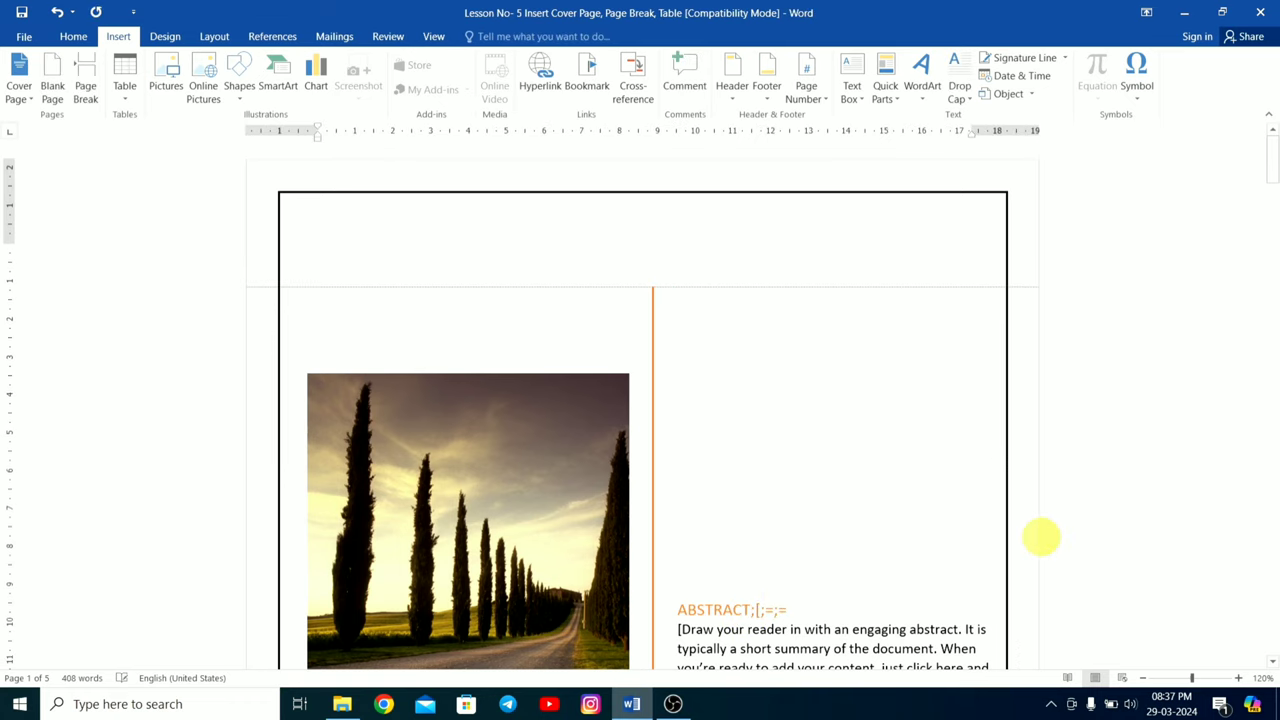
click(20, 75)
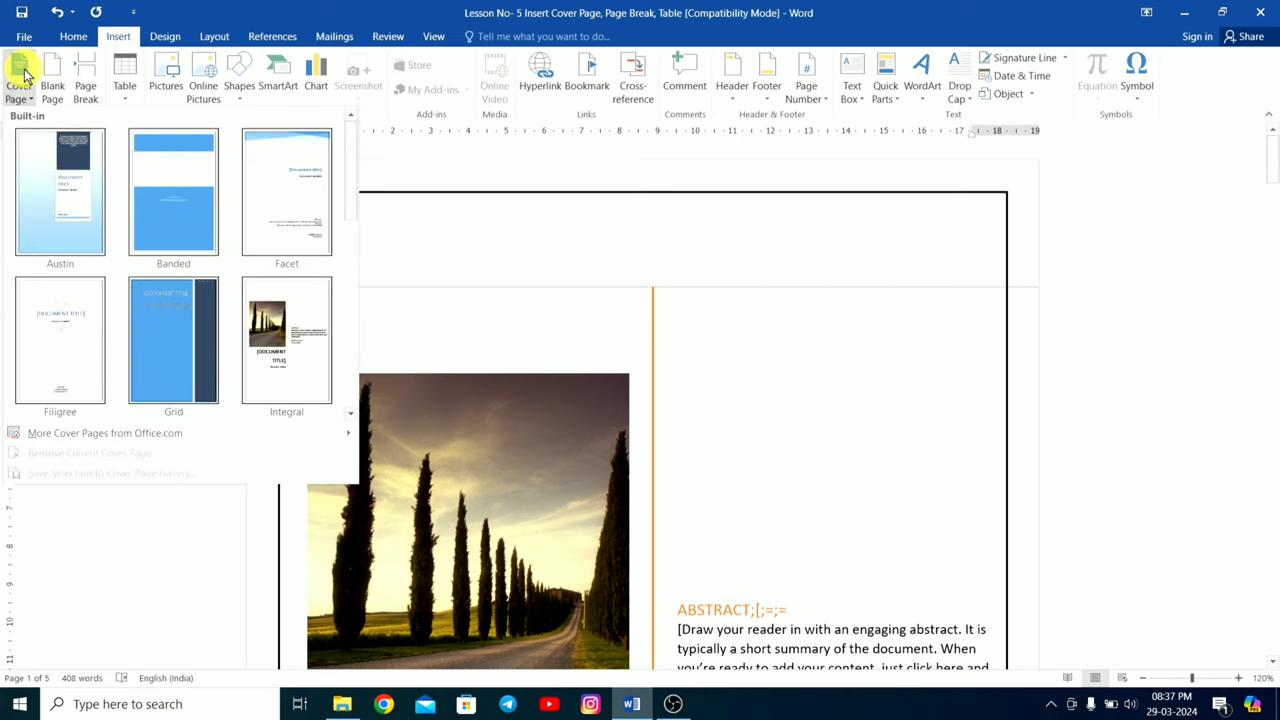
click(626, 298)
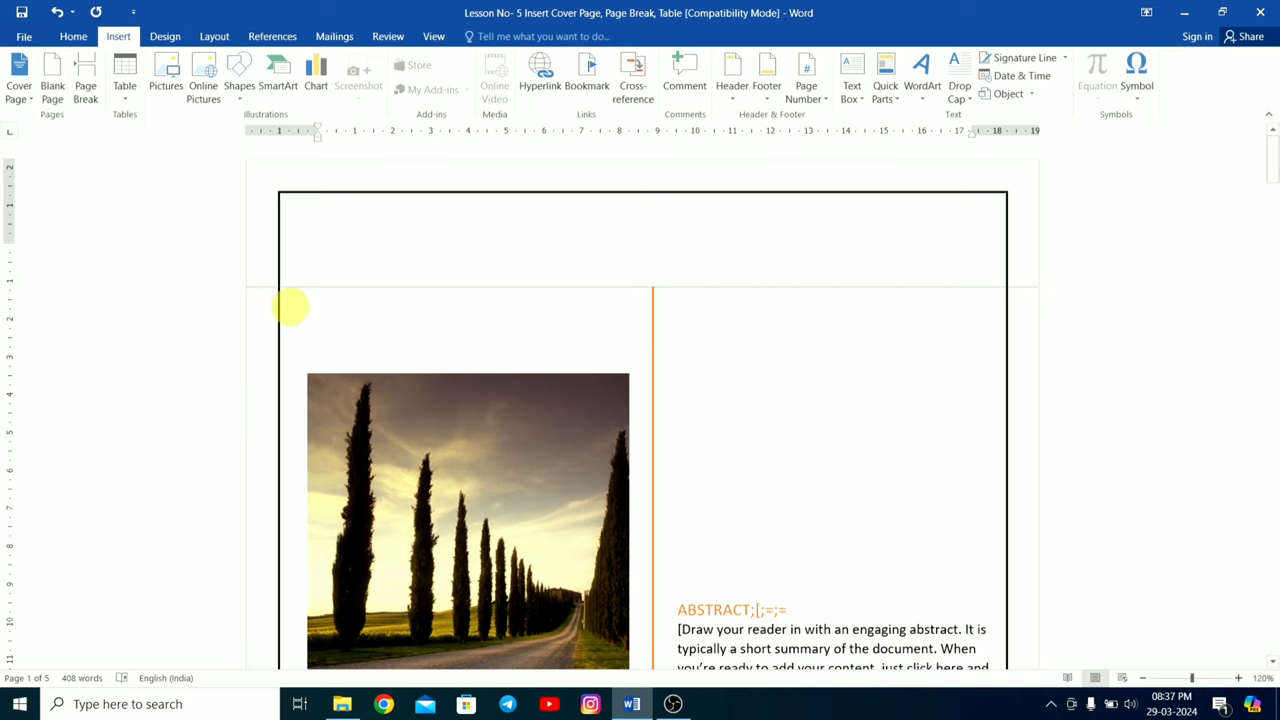
Insert a blank page after the First Column description.
scroll(460, 380, down, 3)
scroll(460, 380, down, 5)
scroll(480, 366, down, 5)
scroll(489, 366, down, 5)
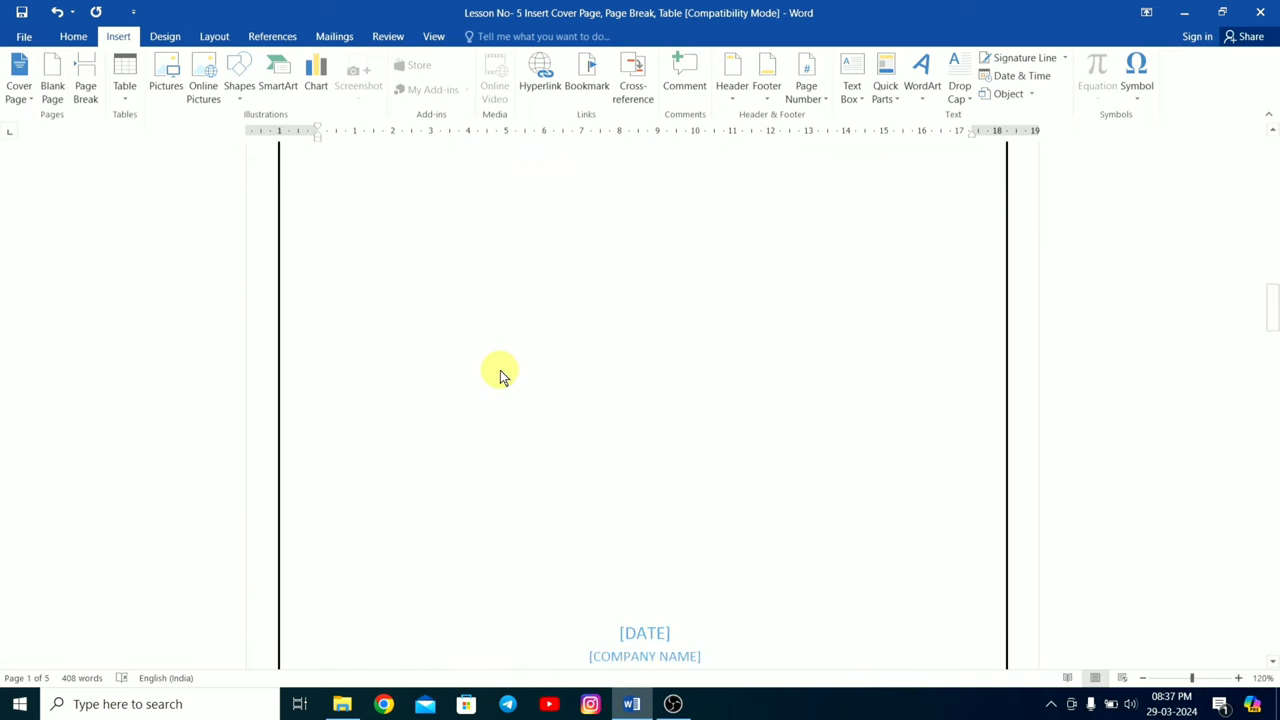
scroll(500, 370, down, 7)
scroll(500, 365, down, 8)
scroll(500, 366, down, 8)
scroll(496, 300, down, 6)
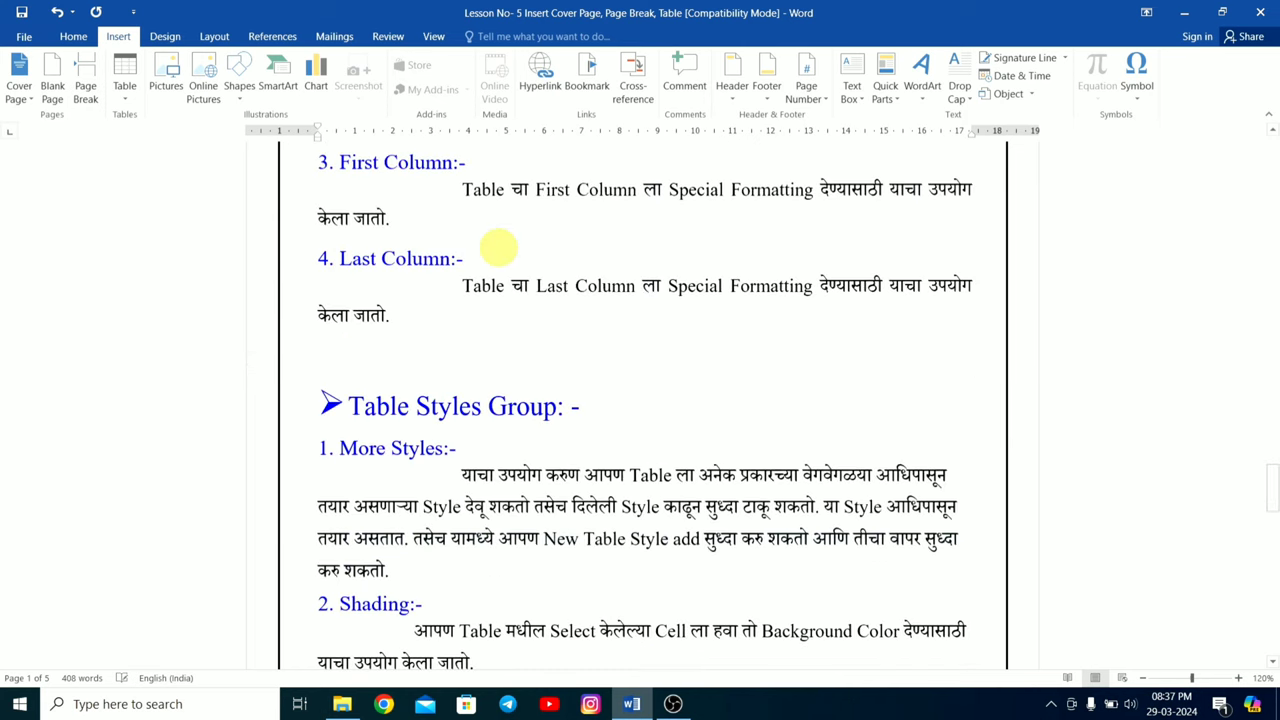
scroll(501, 247, up, 3)
scroll(495, 333, up, 2)
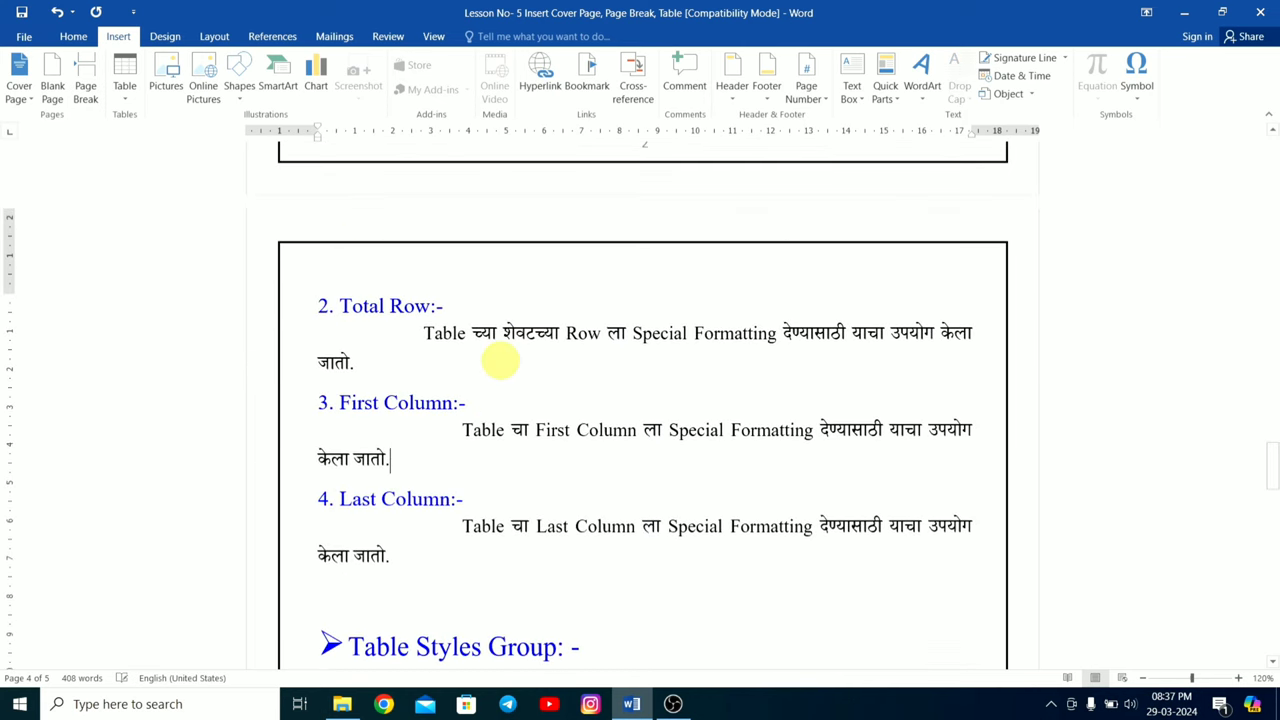
click(499, 400)
click(53, 88)
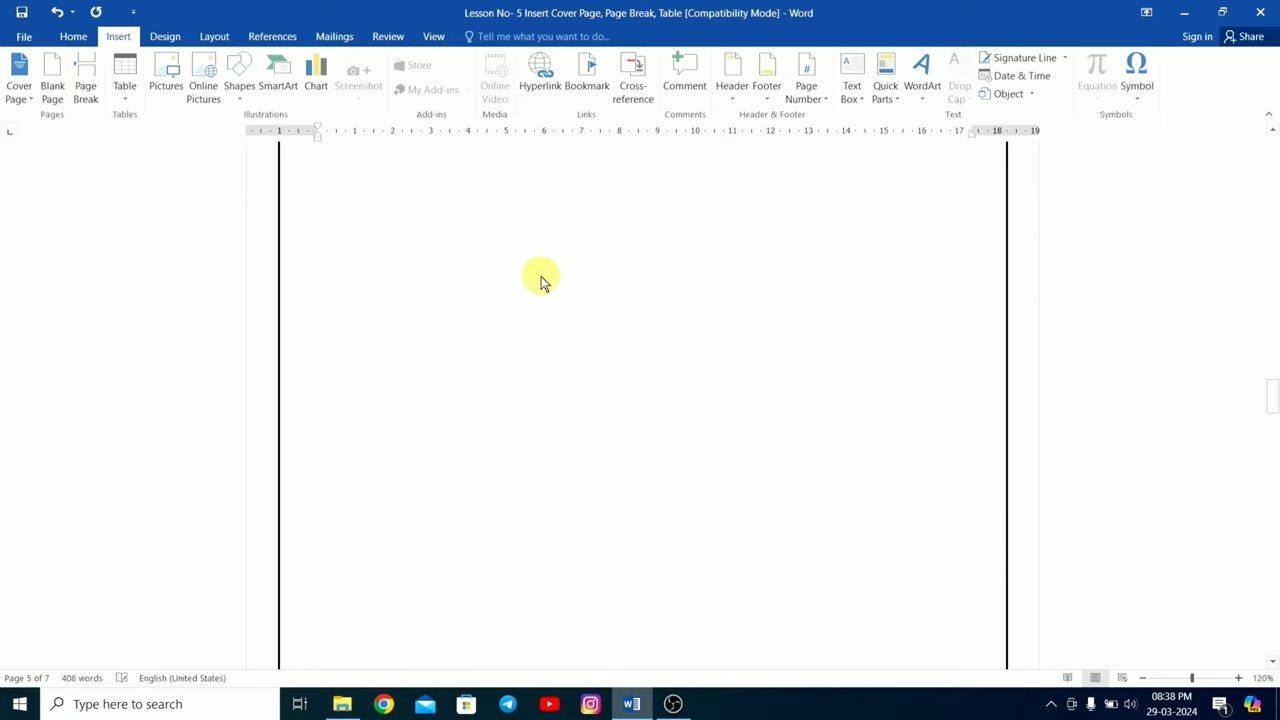
Scroll down to the Table Styles Group section with its More Styles and Shading notes.
scroll(525, 283, up, 10)
scroll(498, 330, up, 4)
scroll(487, 363, down, 4)
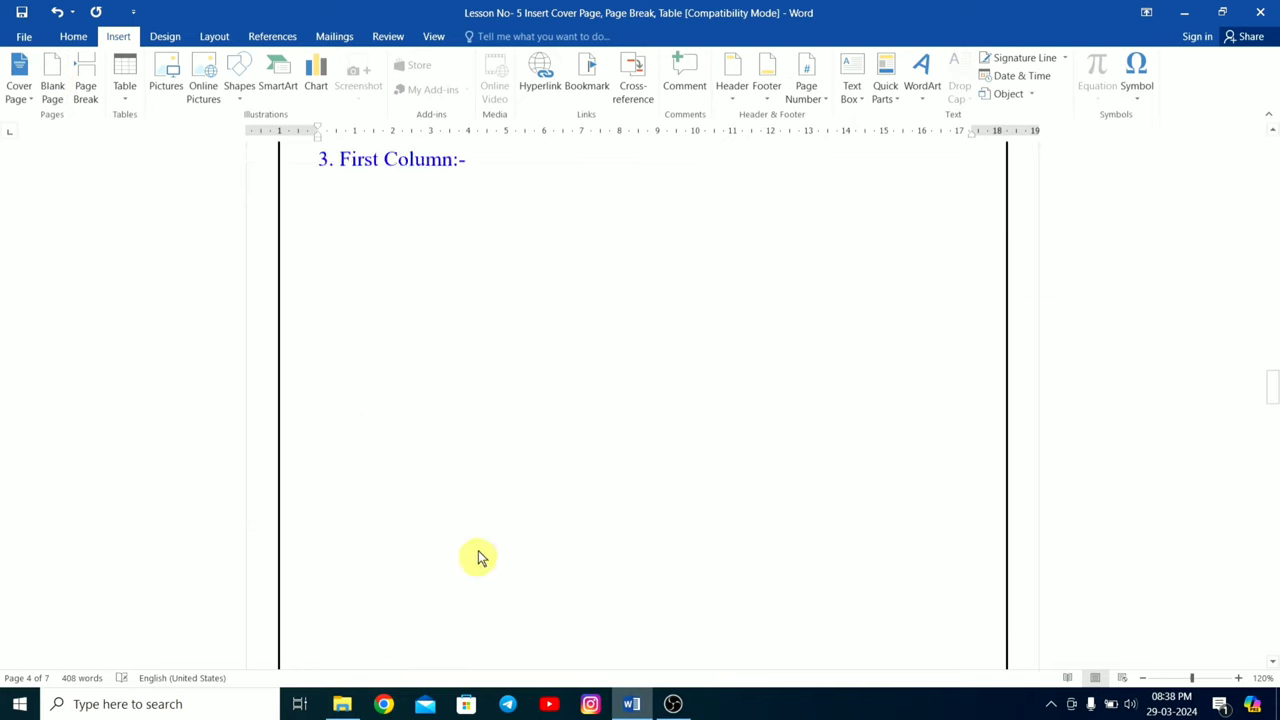
scroll(480, 557, down, 5)
scroll(480, 529, down, 5)
scroll(471, 514, down, 2)
scroll(474, 511, down, 15)
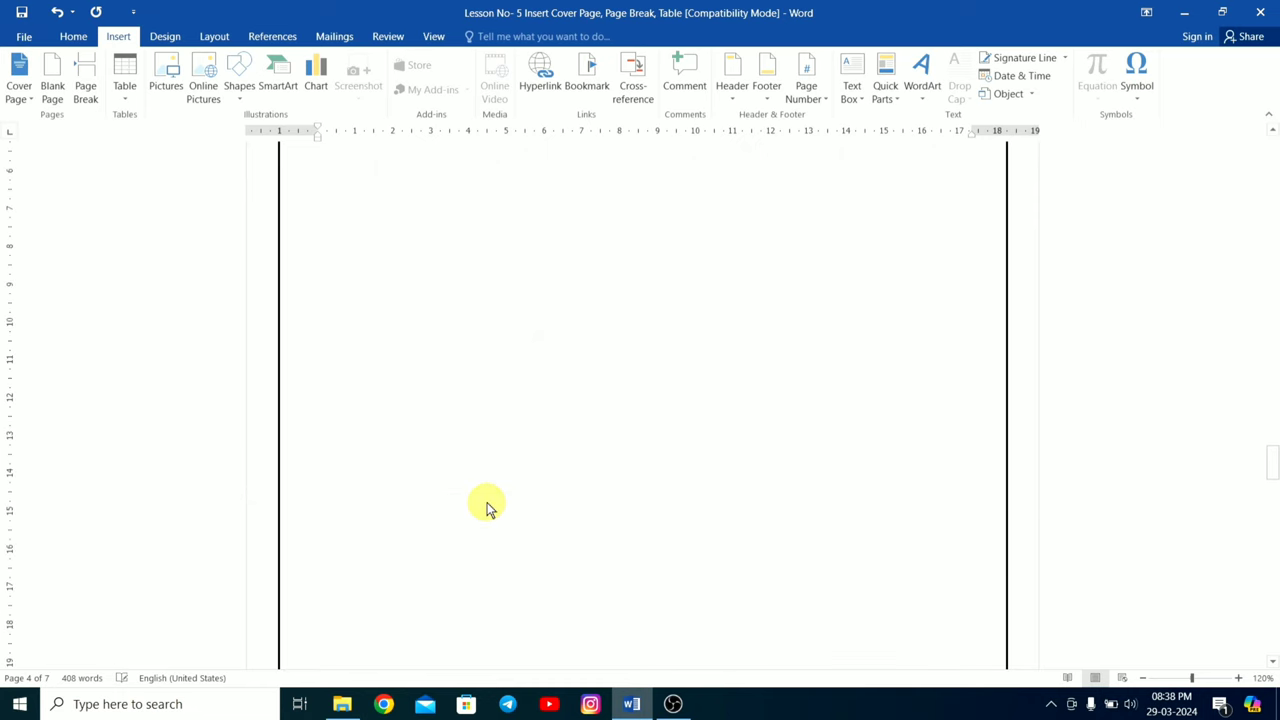
scroll(486, 505, down, 3)
scroll(486, 503, down, 5)
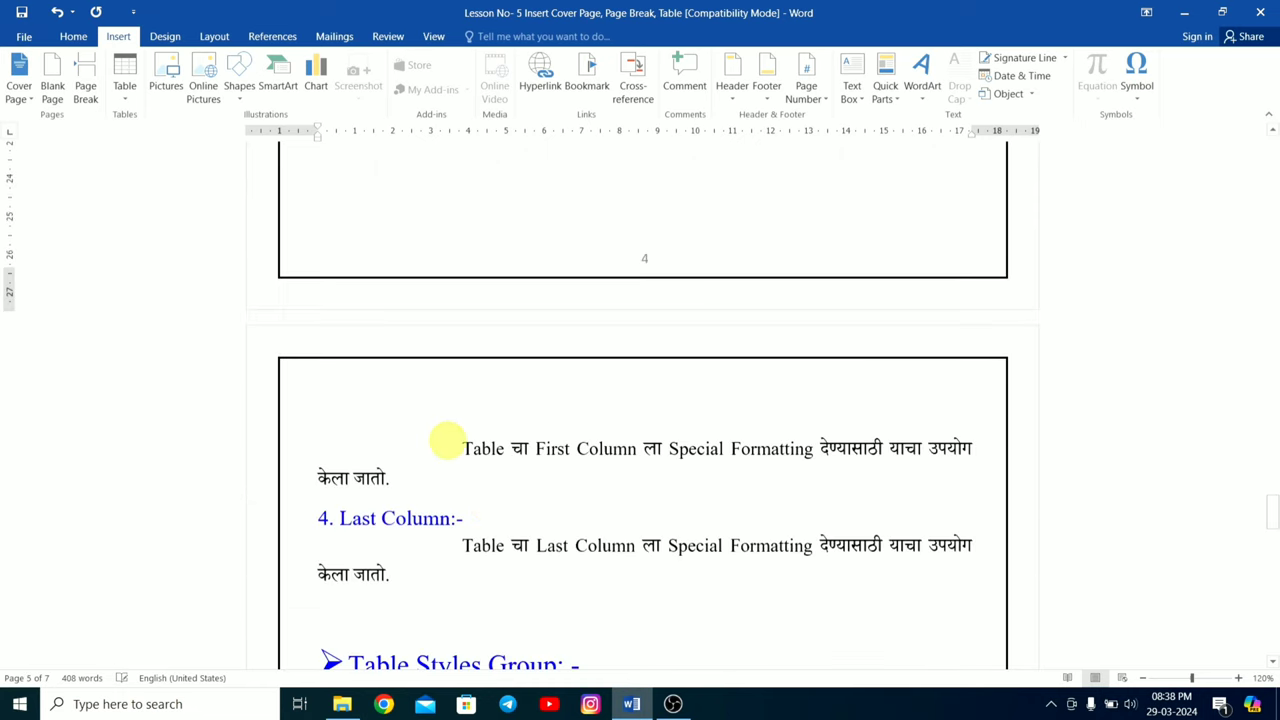
scroll(430, 420, up, 3)
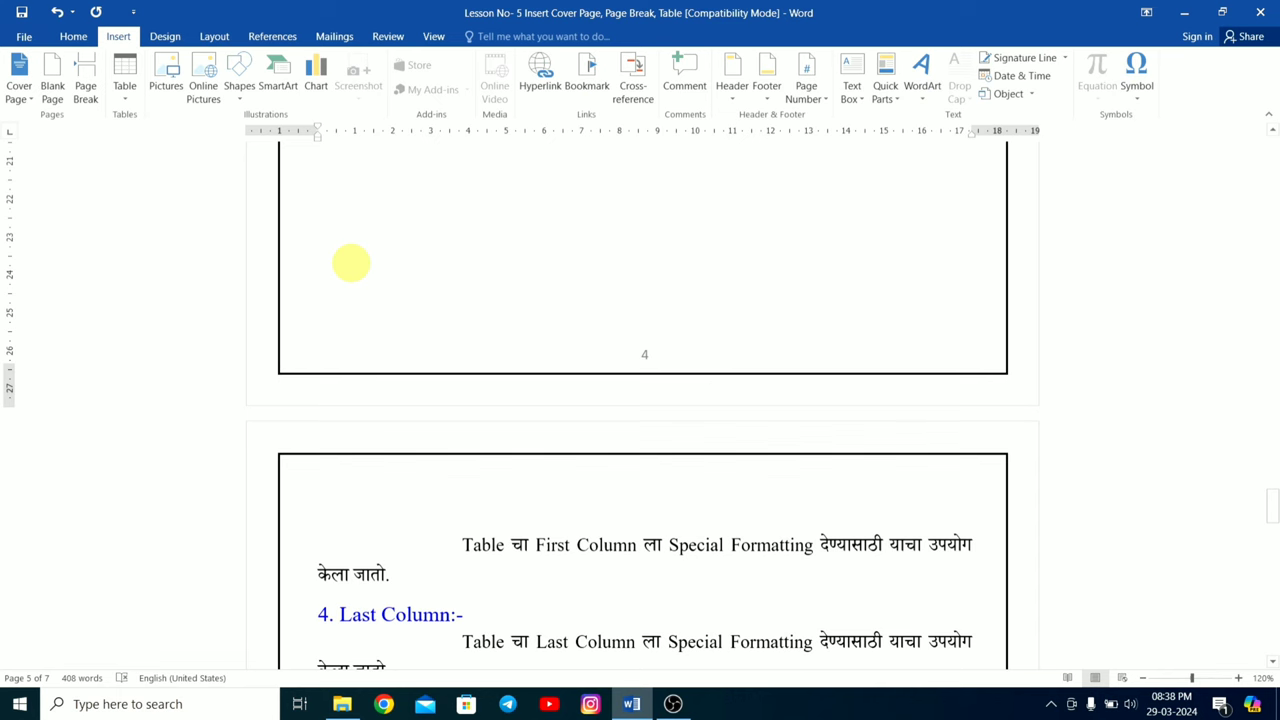
scroll(429, 251, down, 3)
scroll(420, 251, down, 3)
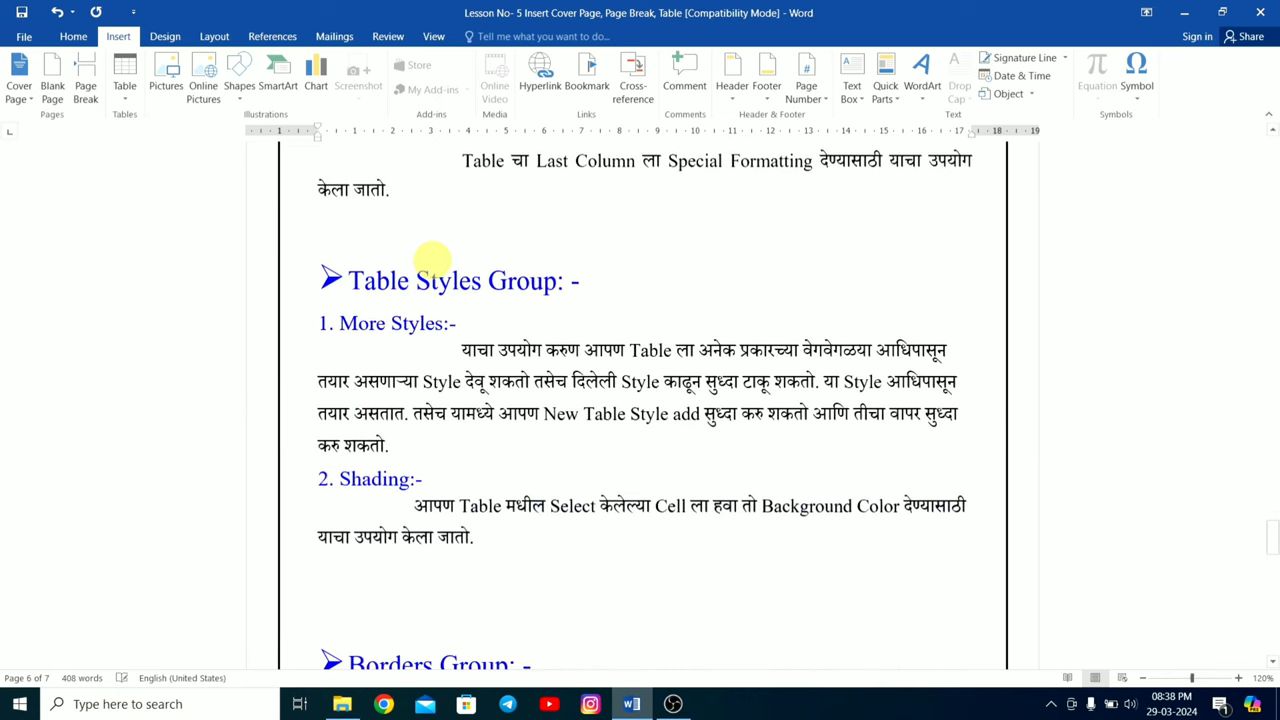
Add a page break after the More Styles paragraph so Shading starts a new page.
scroll(434, 257, down, 2)
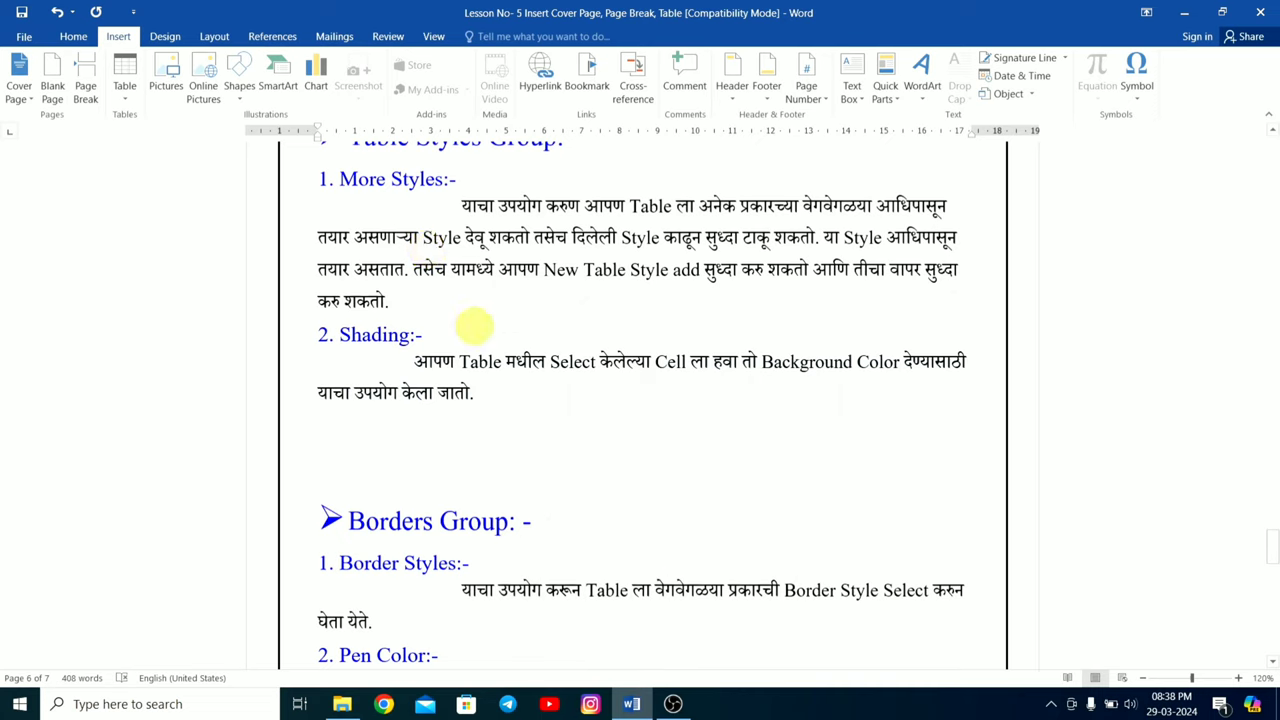
click(390, 303)
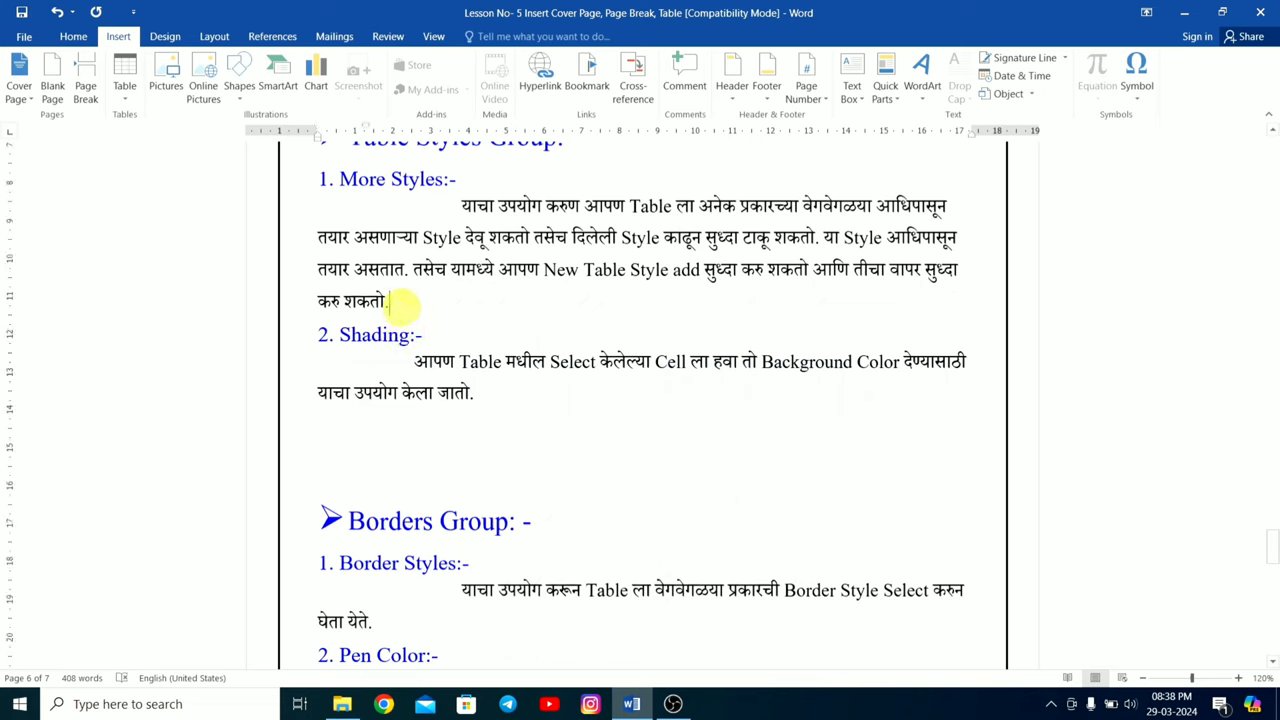
scroll(400, 305, up, 2)
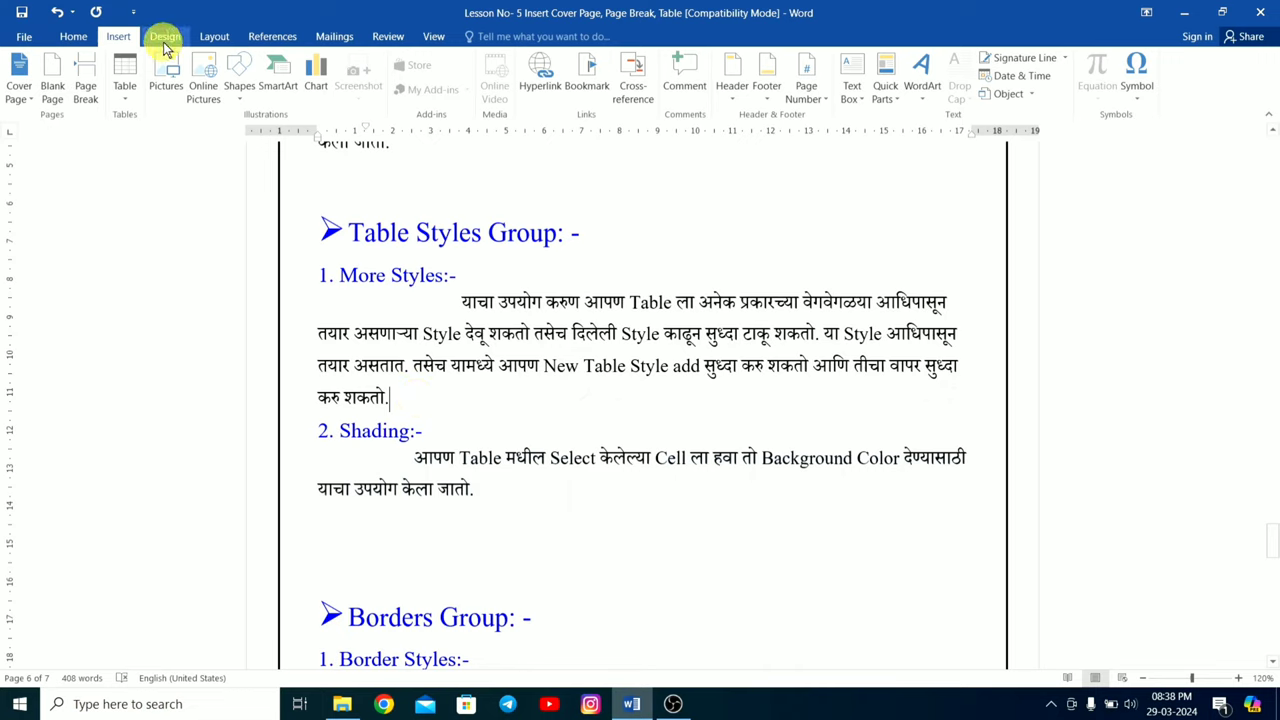
click(87, 78)
Save the lesson document with Ctrl+S.
scroll(611, 318, up, 4)
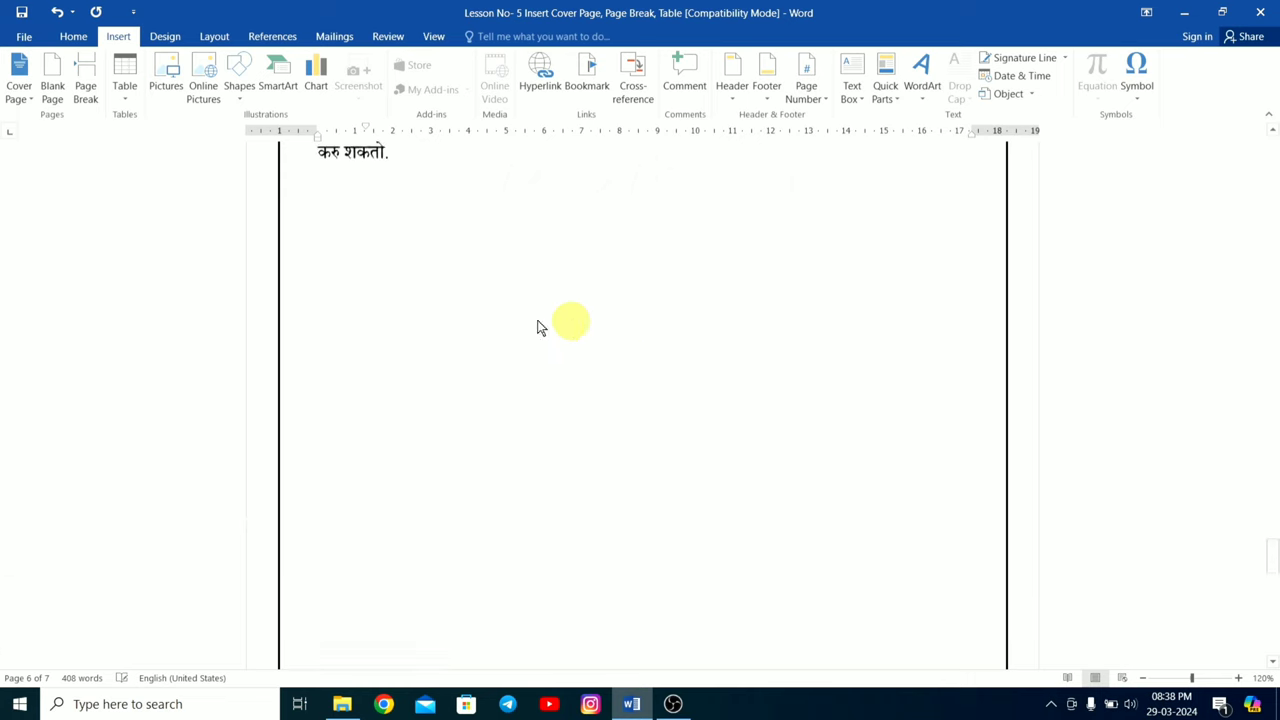
scroll(569, 323, up, 2)
scroll(449, 309, up, 1)
scroll(477, 380, down, 3)
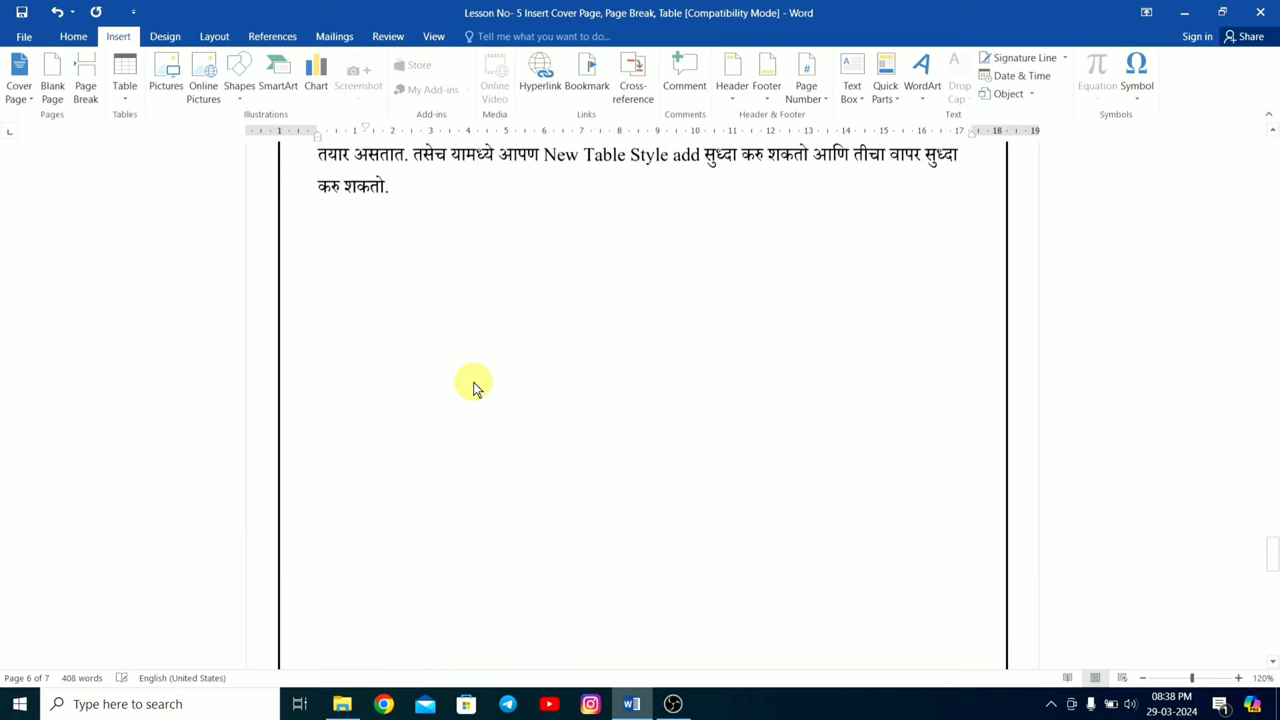
scroll(486, 414, down, 5)
scroll(497, 417, up, 1)
scroll(507, 411, down, 1)
scroll(504, 412, down, 3)
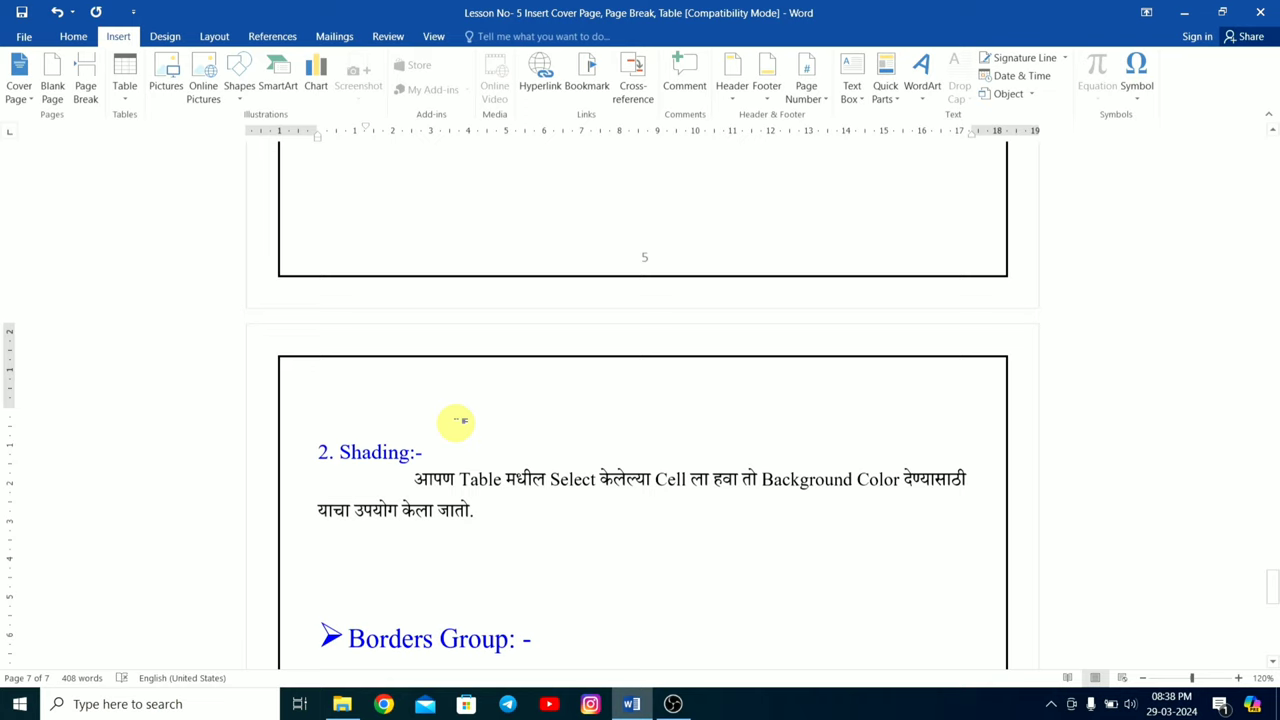
key(ctrl+s)
scroll(455, 416, up, 3)
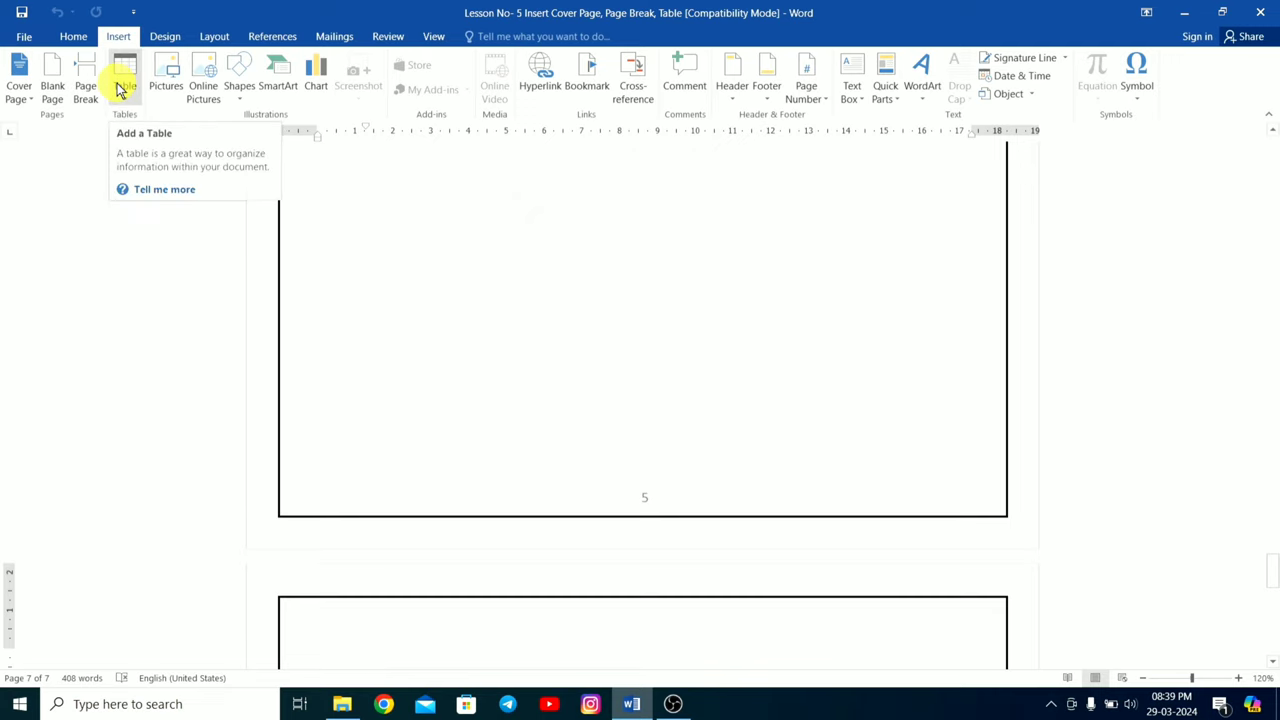
scroll(371, 400, down, 3)
scroll(380, 403, down, 4)
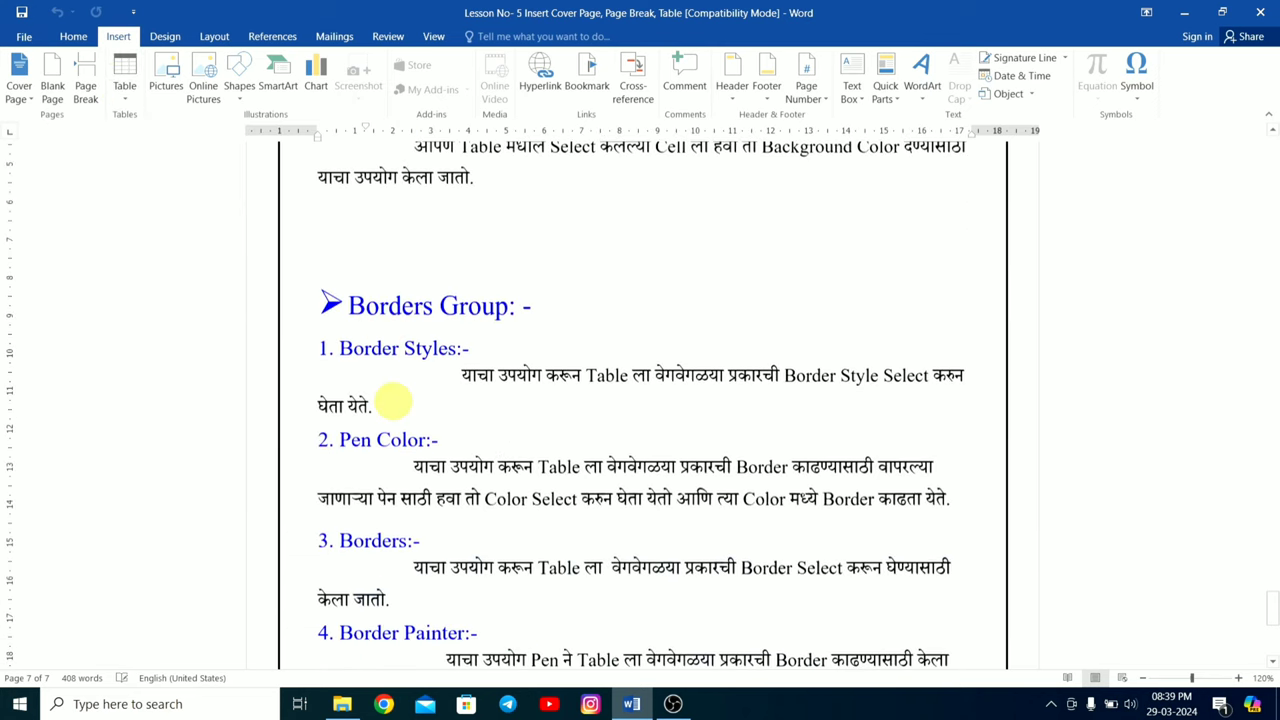
scroll(393, 403, down, 2)
scroll(394, 405, down, 3)
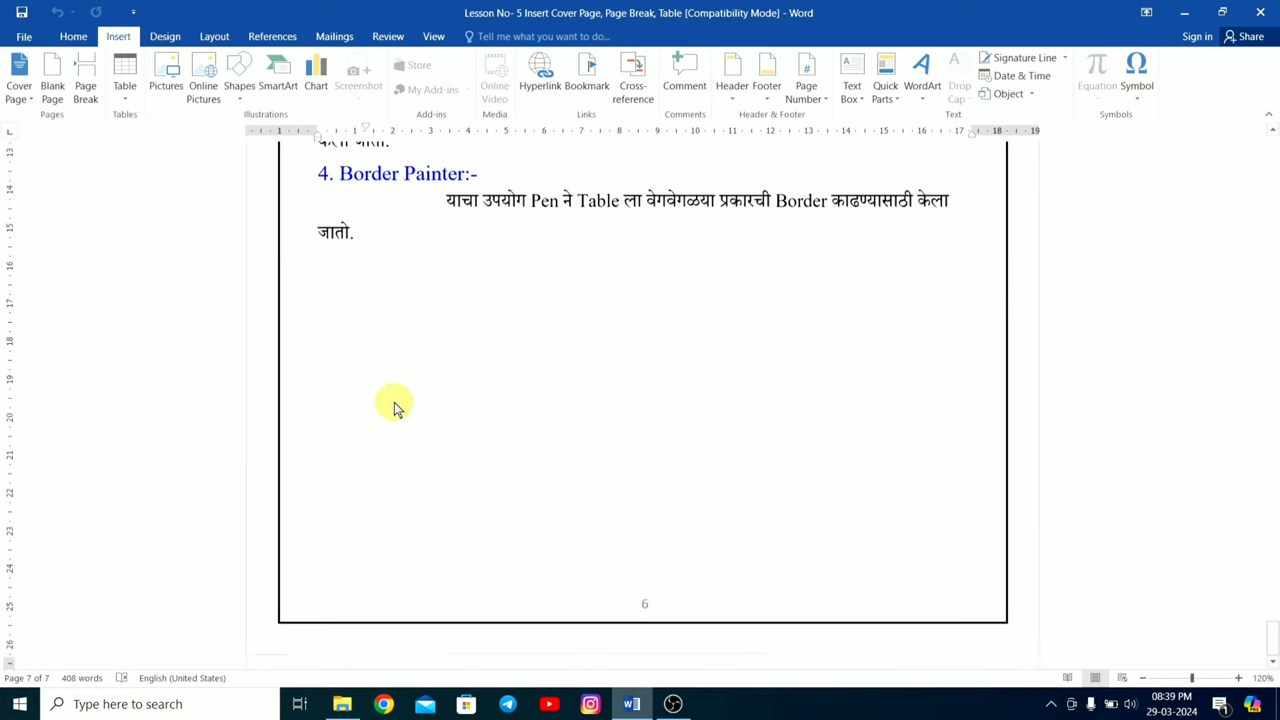
scroll(395, 405, up, 3)
scroll(395, 405, down, 3)
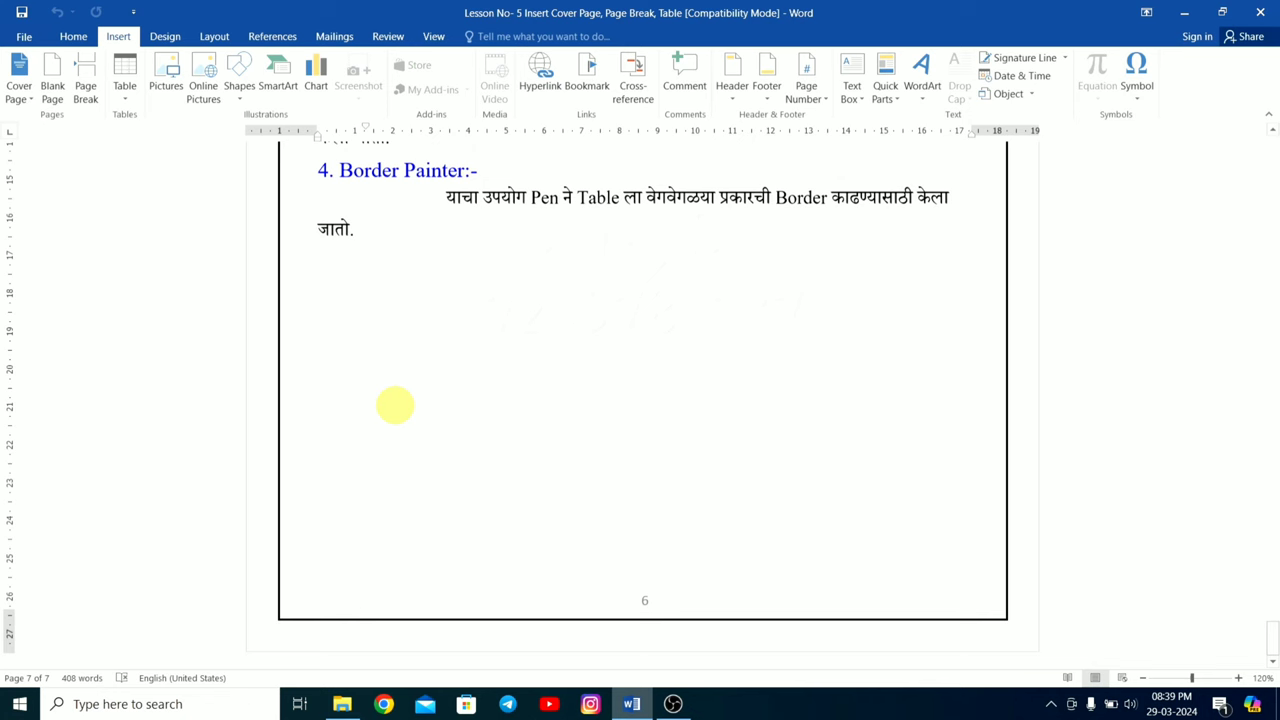
scroll(395, 404, up, 6)
scroll(395, 404, up, 3)
scroll(395, 404, up, 2)
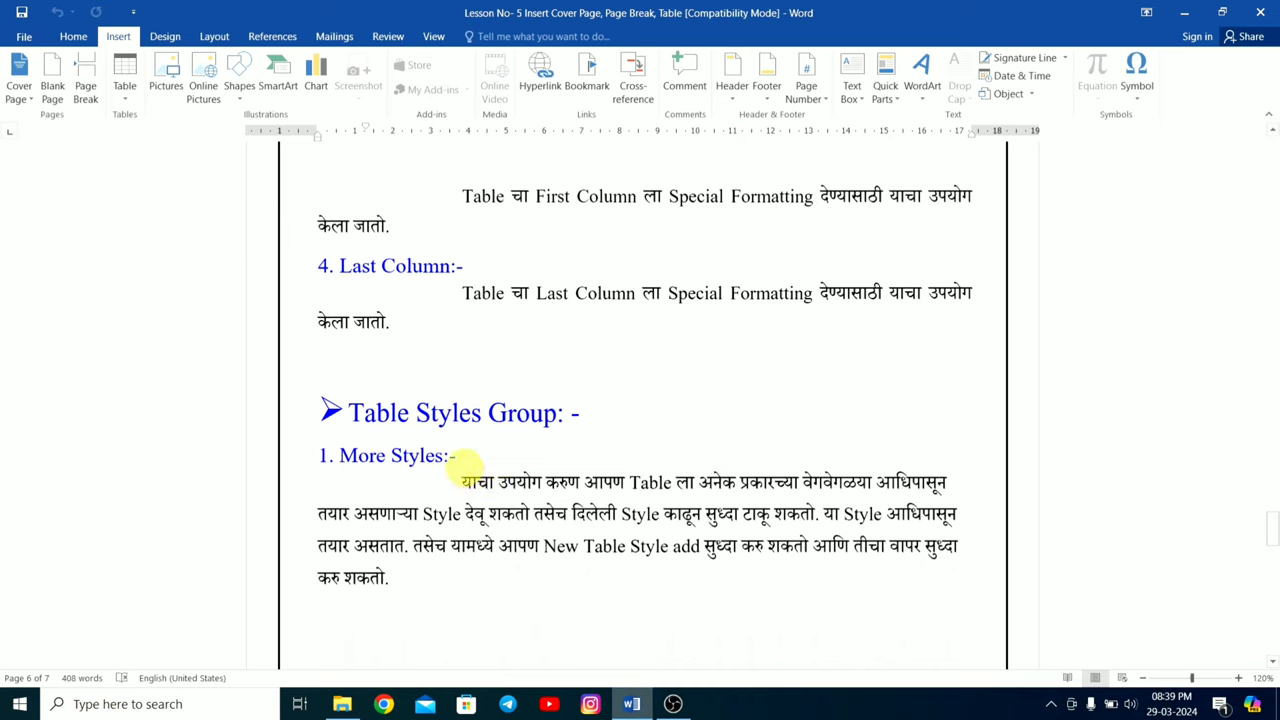
Convert the More Styles heading and paragraph into a one-column, two-row table.
mouse_move(318, 455)
mouse_down()
mouse_move(388, 514)
mouse_move(412, 568)
mouse_up()
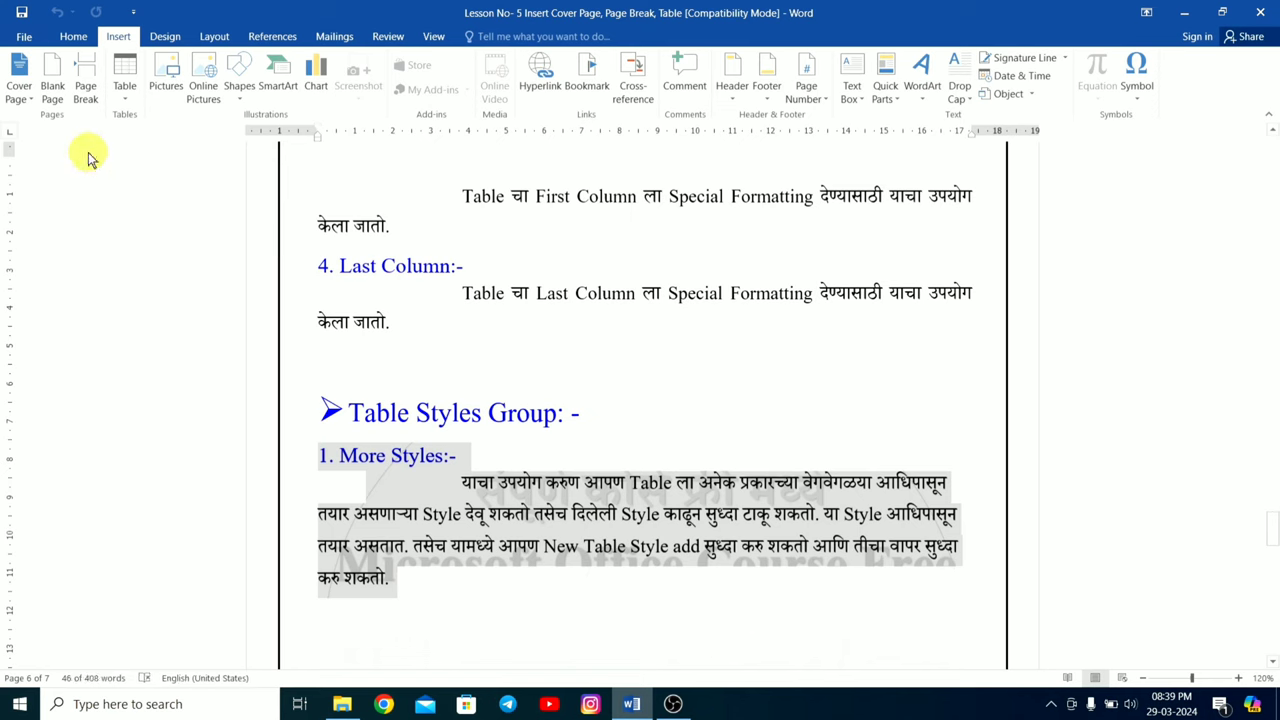
click(121, 93)
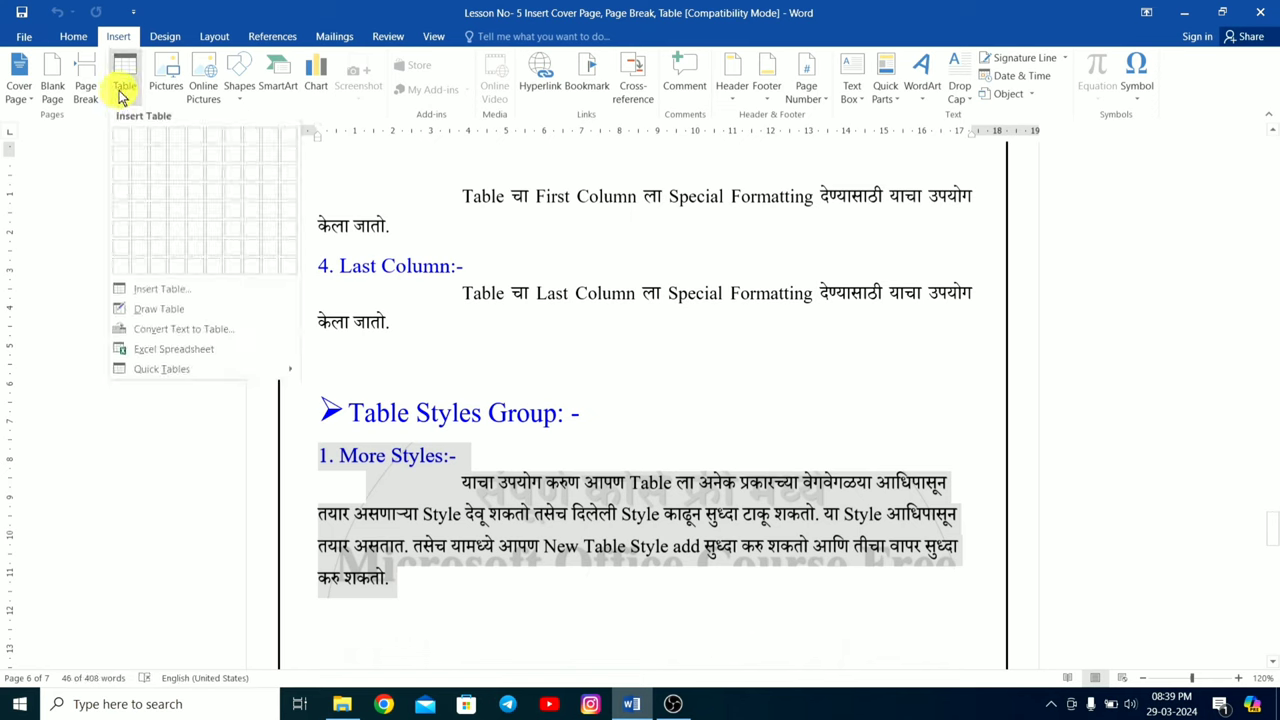
click(168, 331)
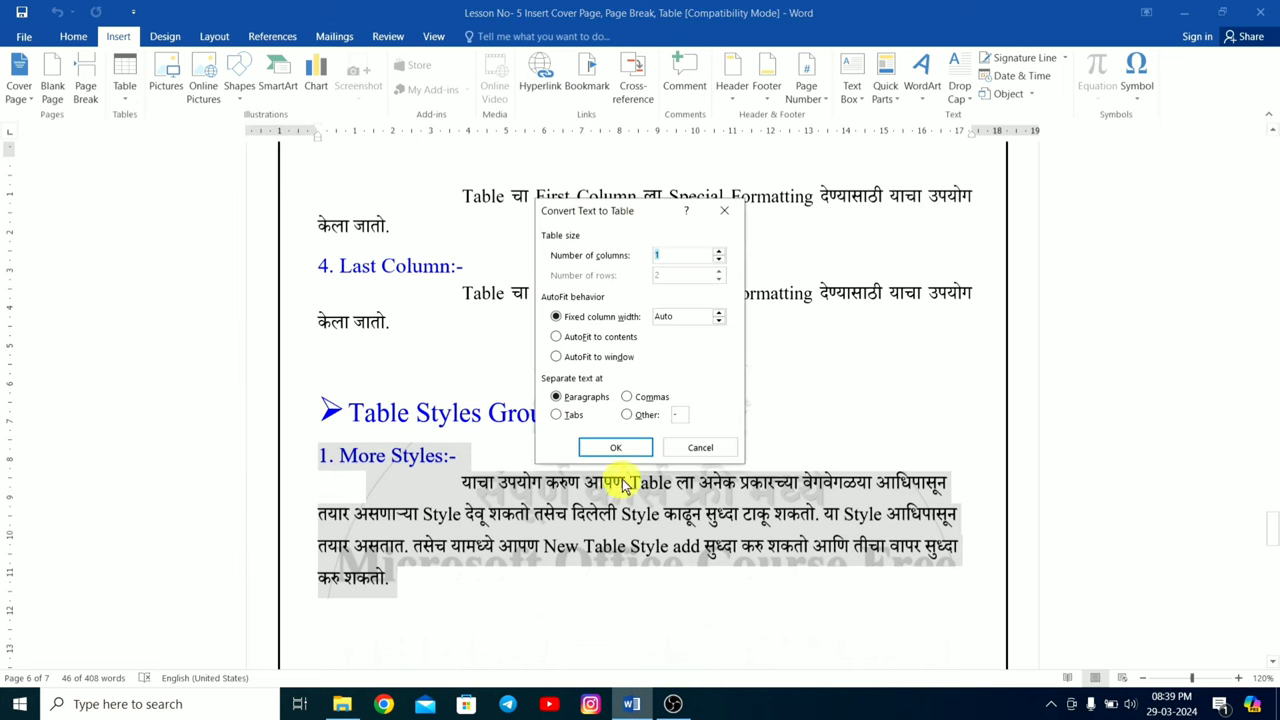
click(617, 448)
click(487, 484)
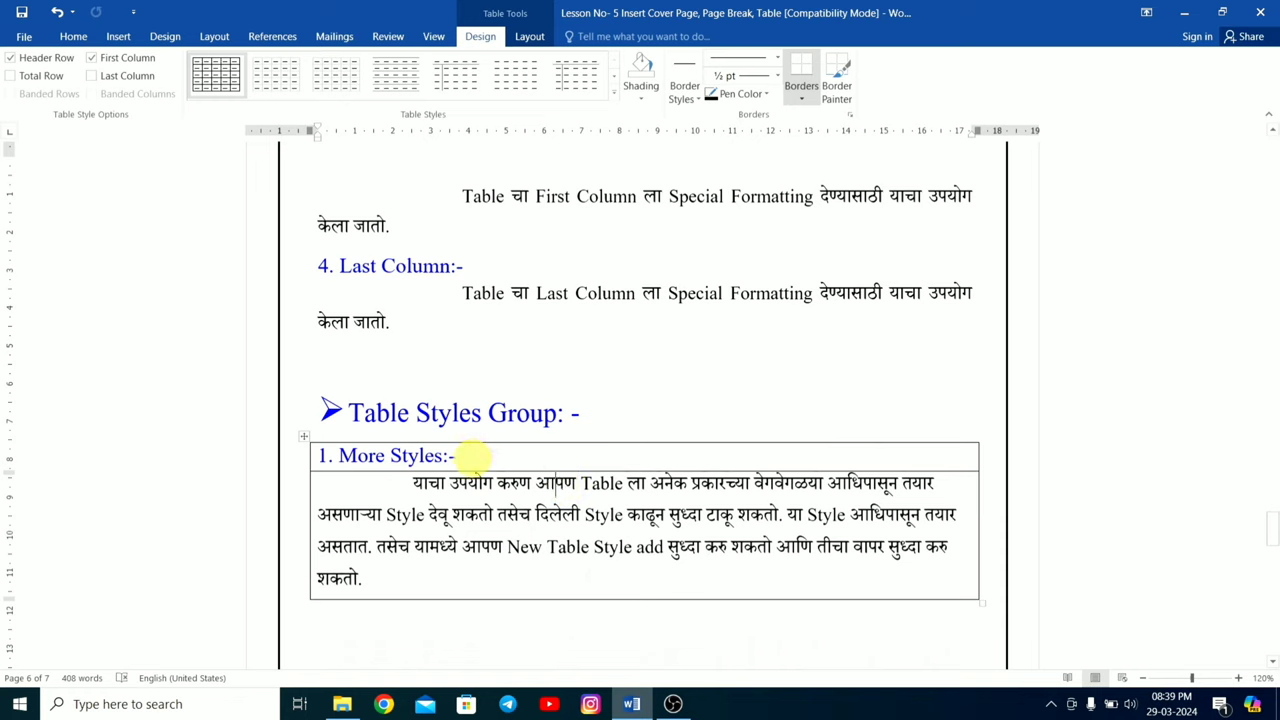
click(395, 375)
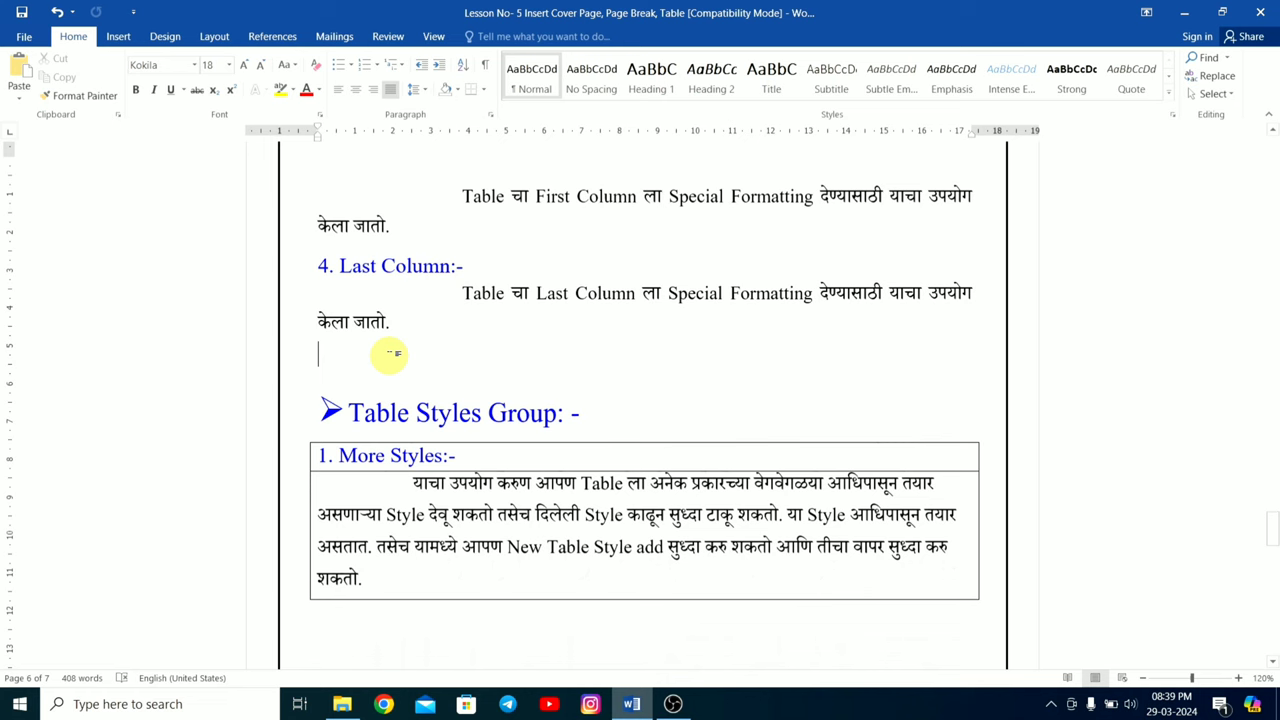
Insert an empty 3x3 table on a new line between the Last Column note and Table Styles Group.
key(Return)
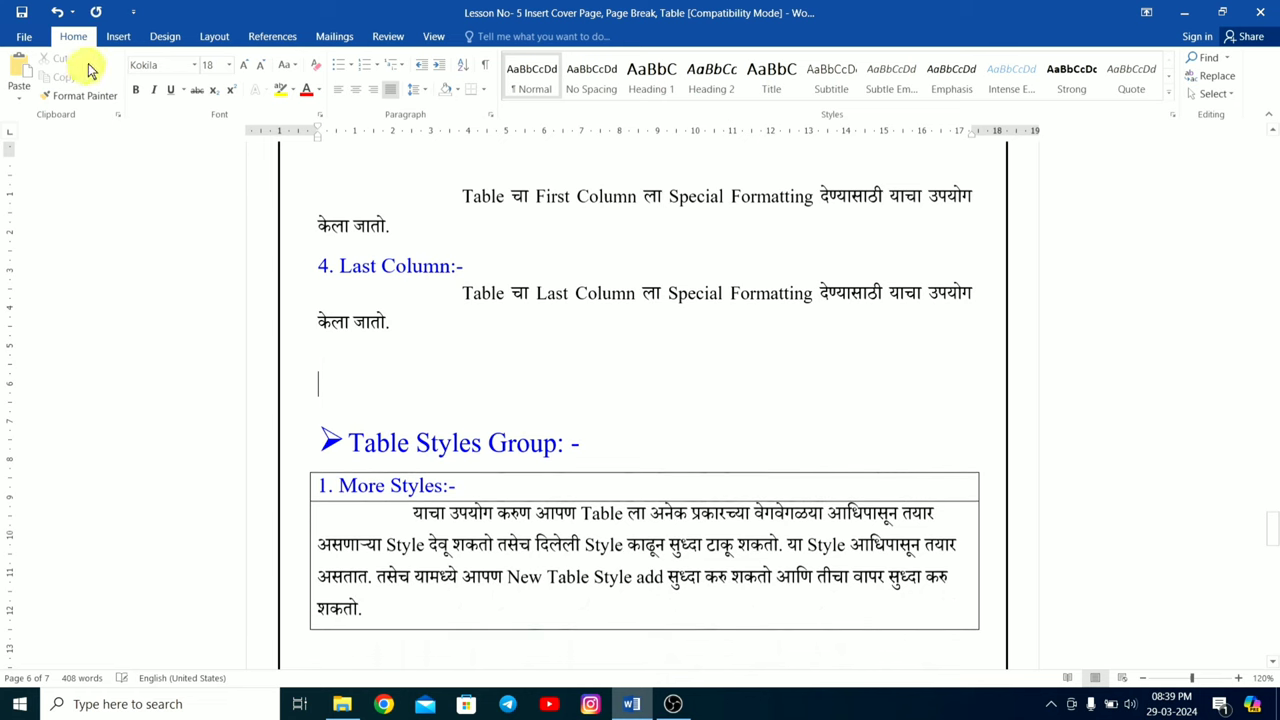
click(117, 37)
click(124, 80)
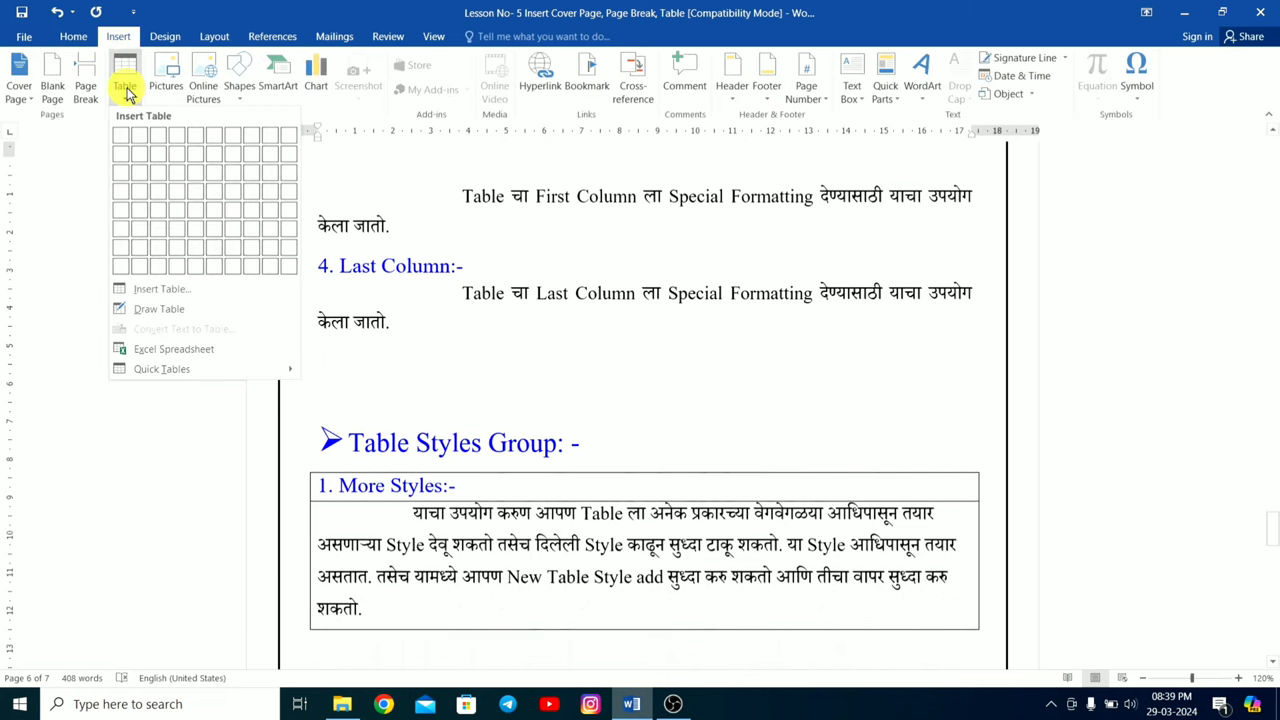
click(158, 175)
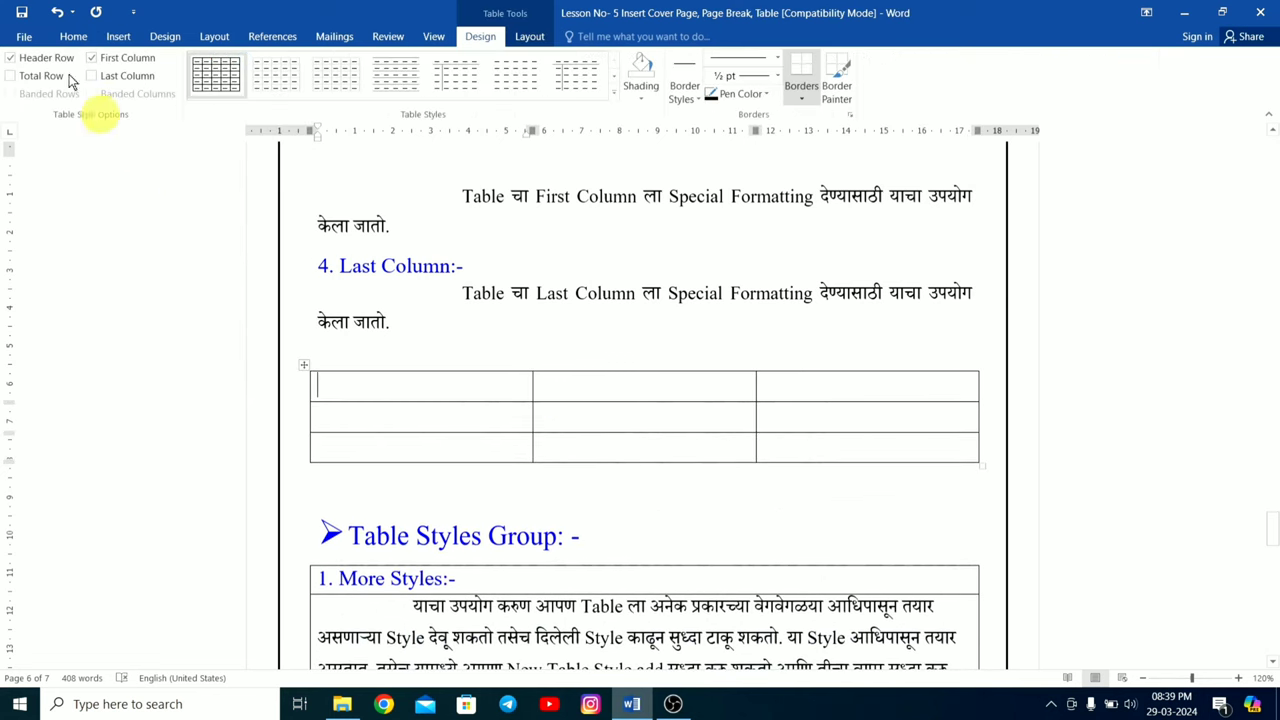
click(118, 36)
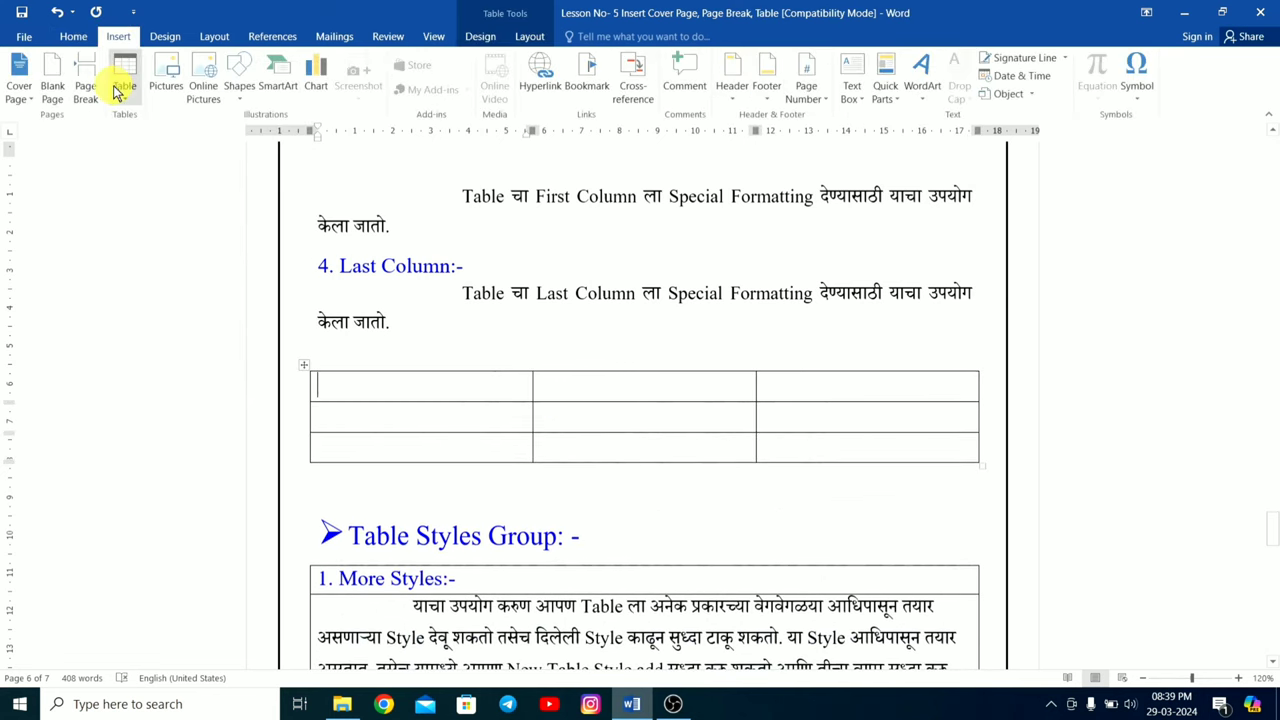
click(124, 80)
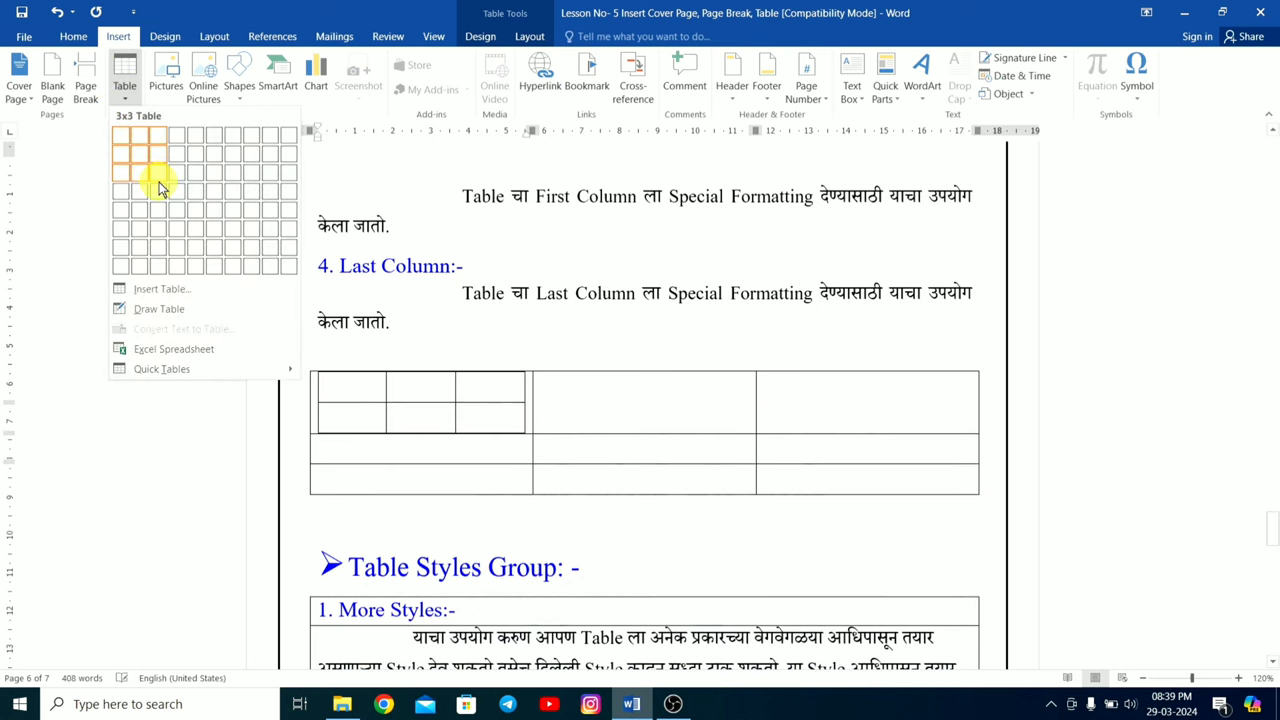
click(162, 289)
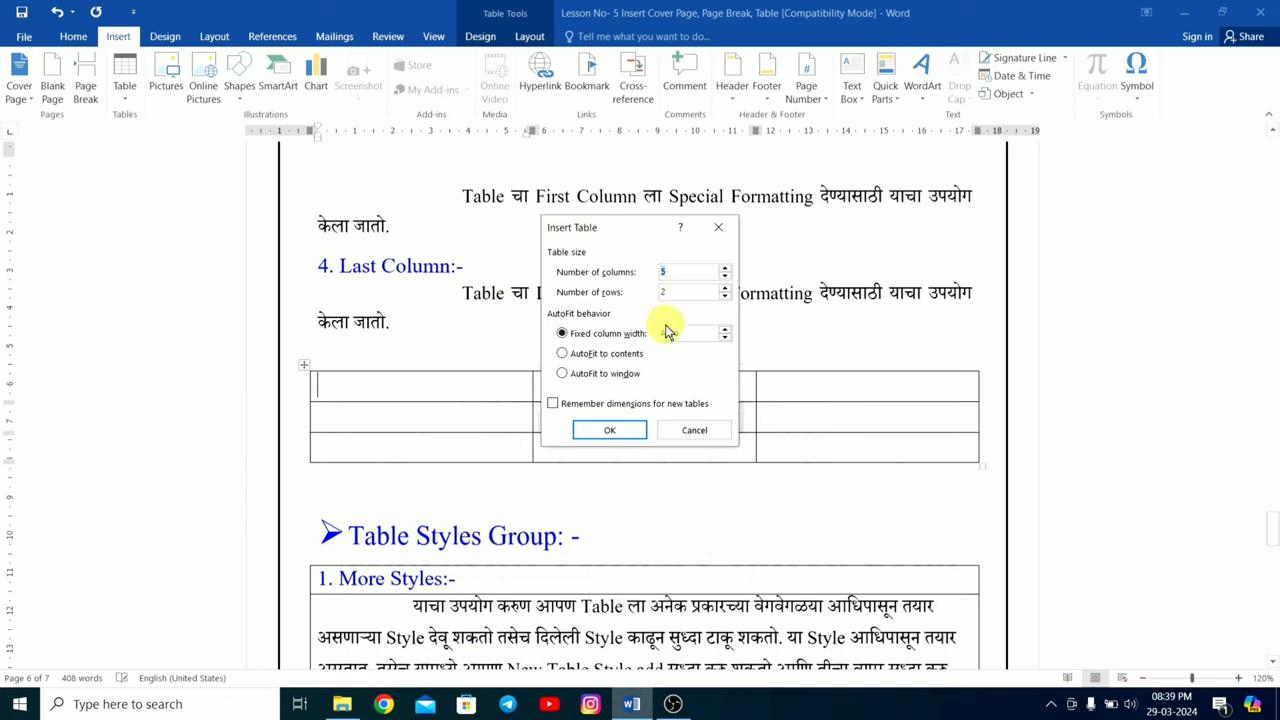
click(675, 437)
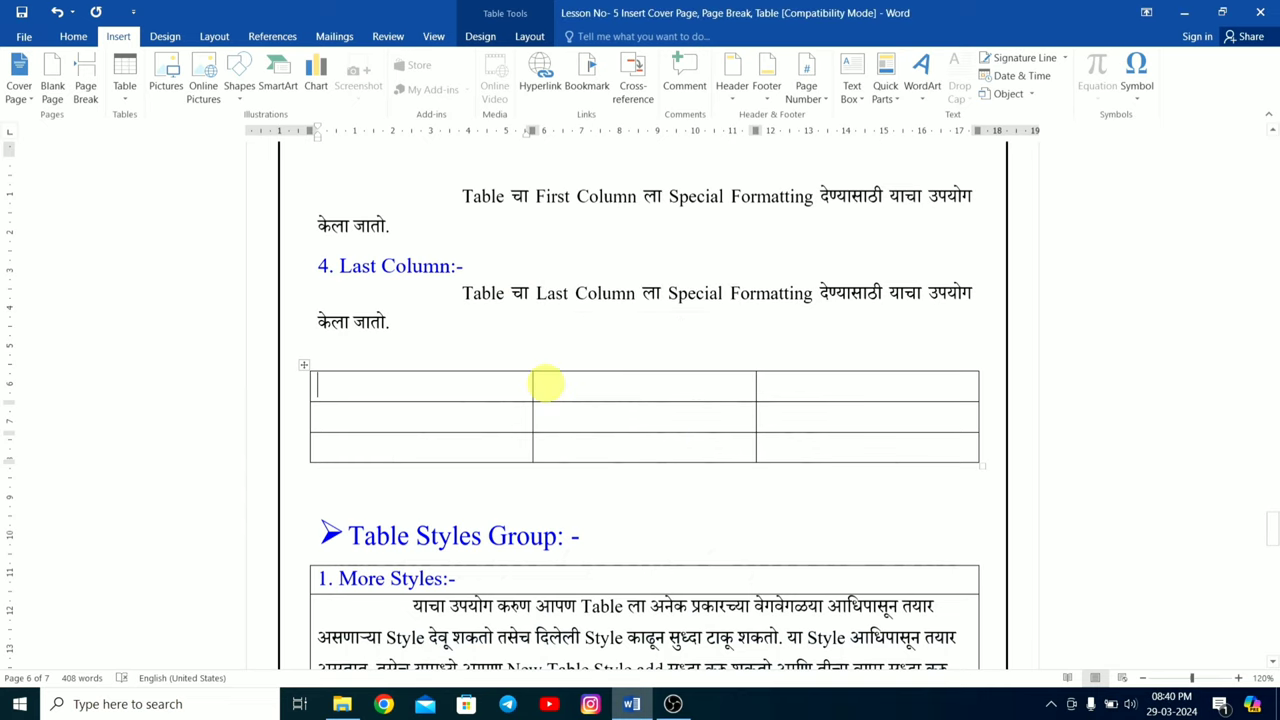
click(112, 94)
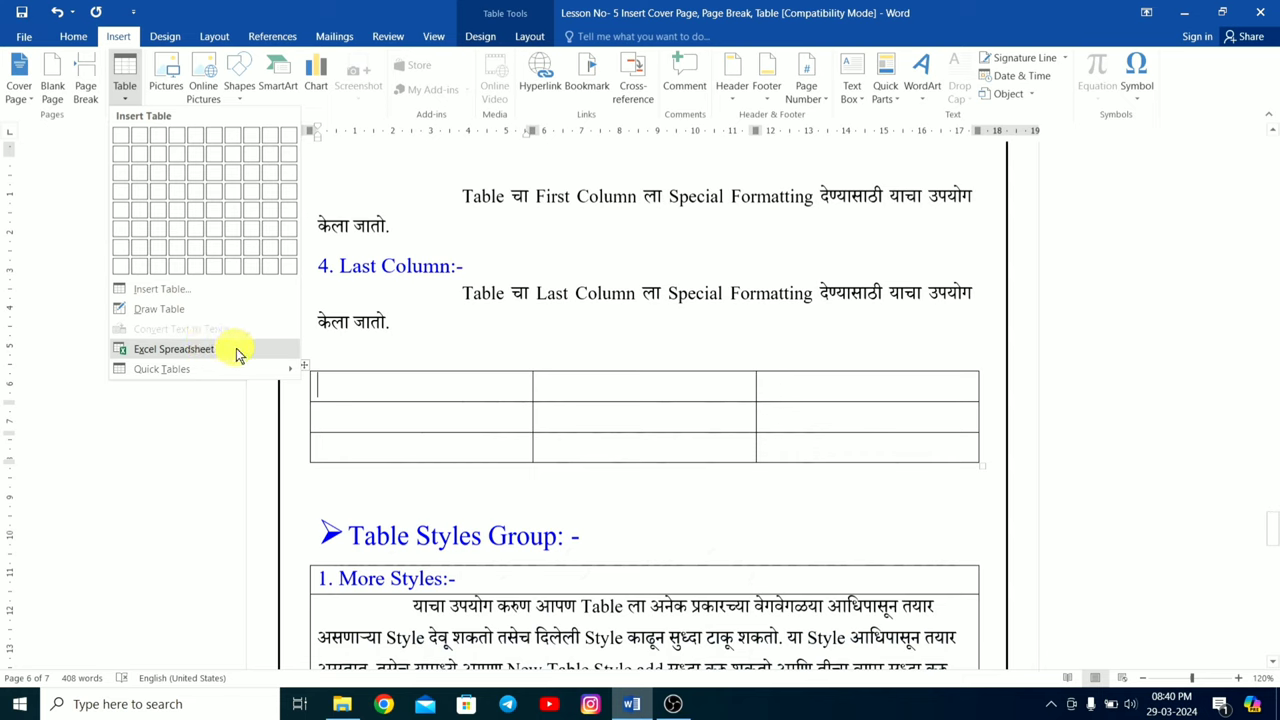
Type the header row Sr No, Course, Pass into the table.
click(440, 382)
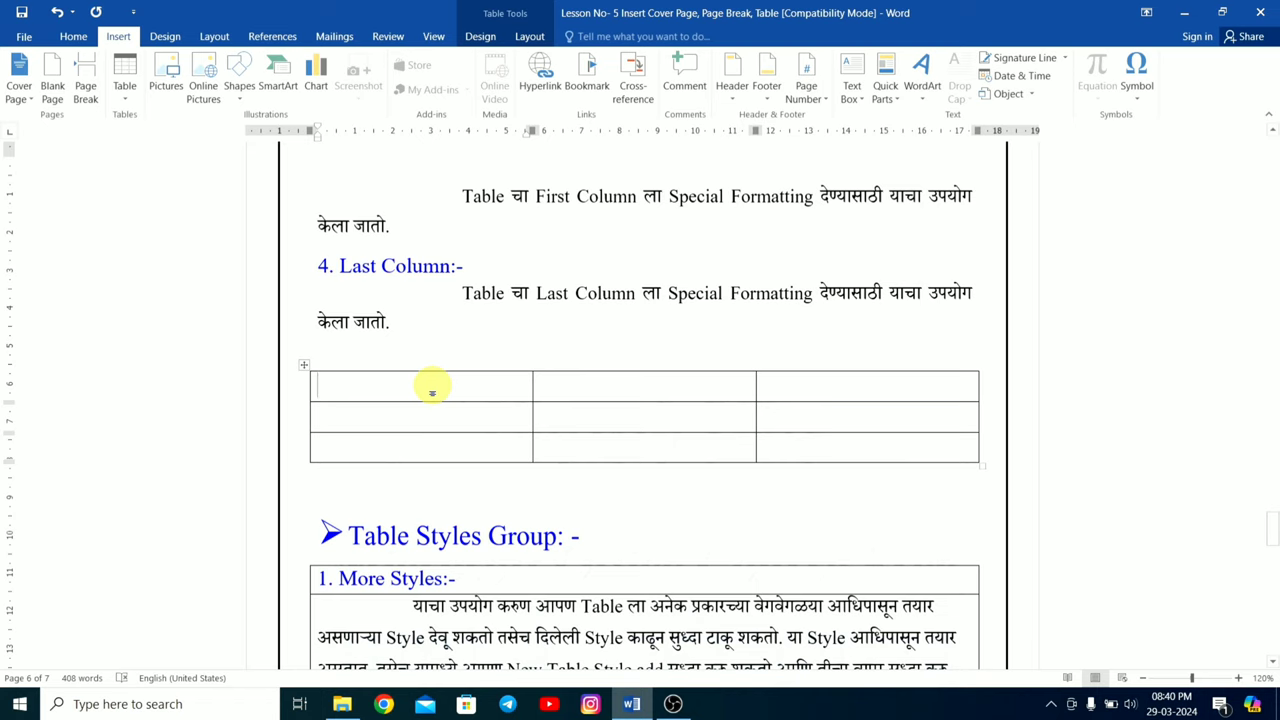
text(Sr)
text( No)
key(Tab)
text(Cours)
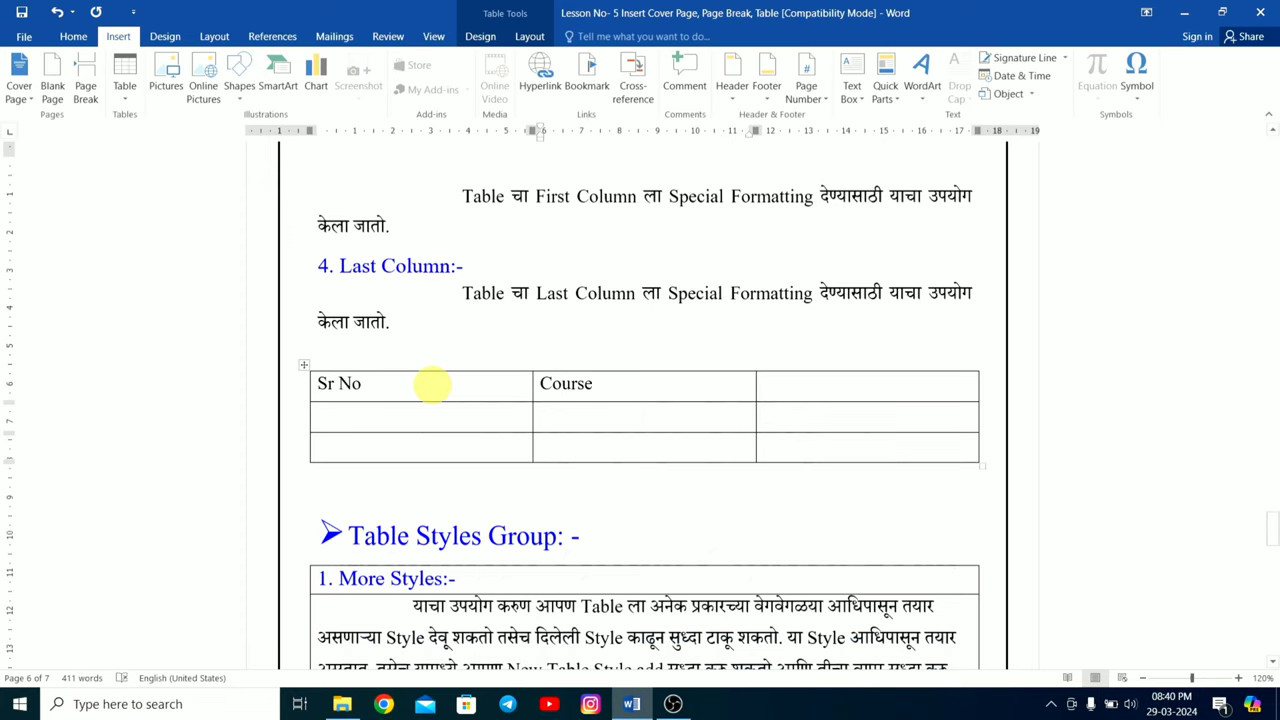
key(Tab)
text(Pass)
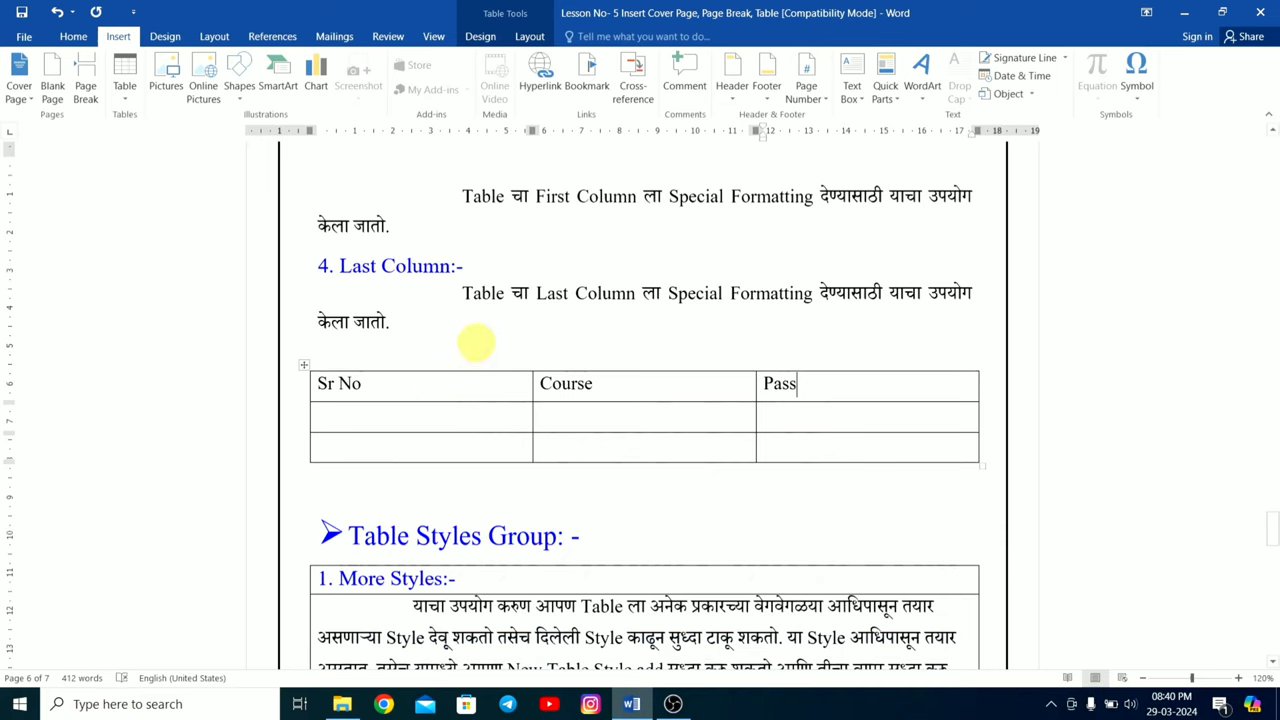
Fill in the rows 1, MS Office, 58 and 2, Tally, 90.
click(437, 418)
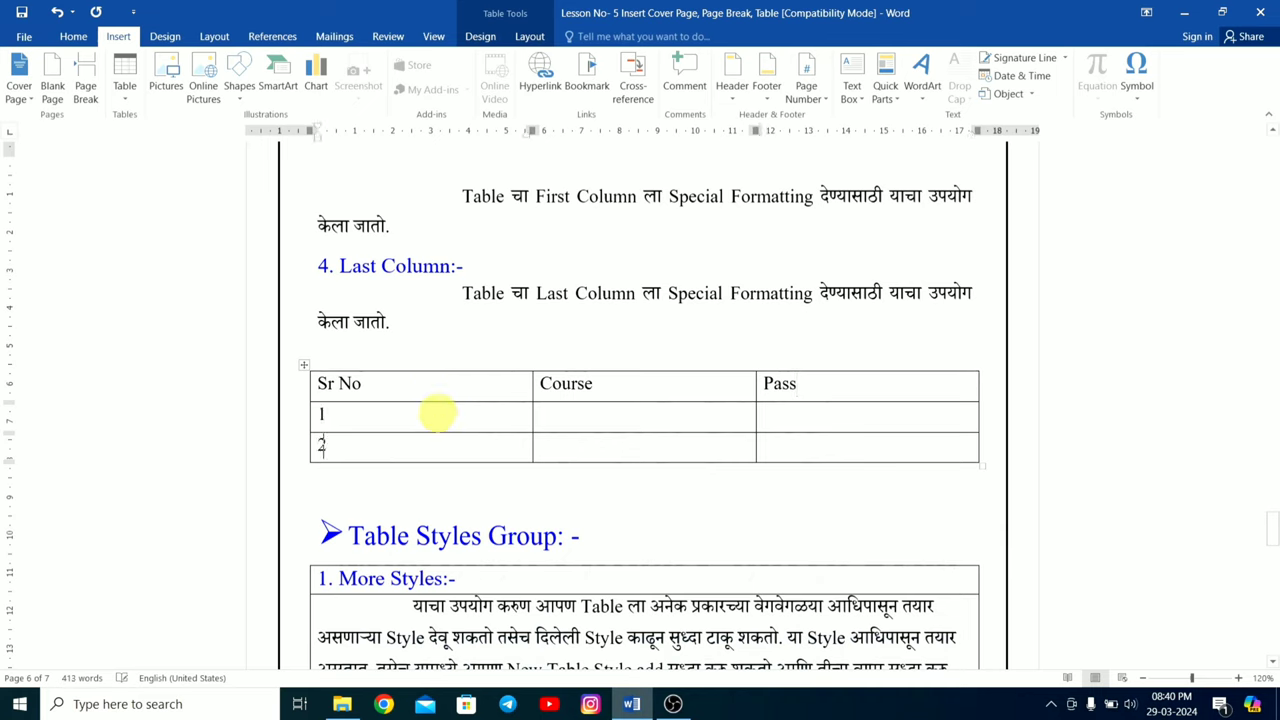
click(608, 413)
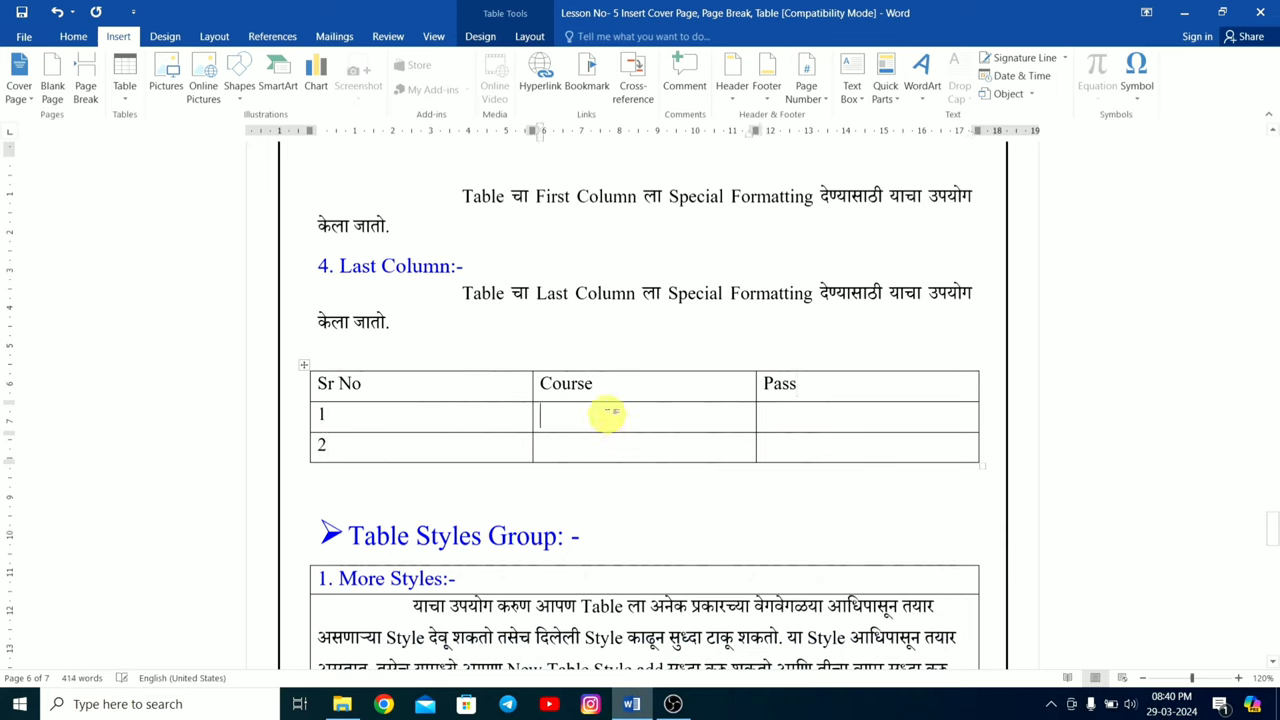
text(MS)
text( Office)
click(766, 420)
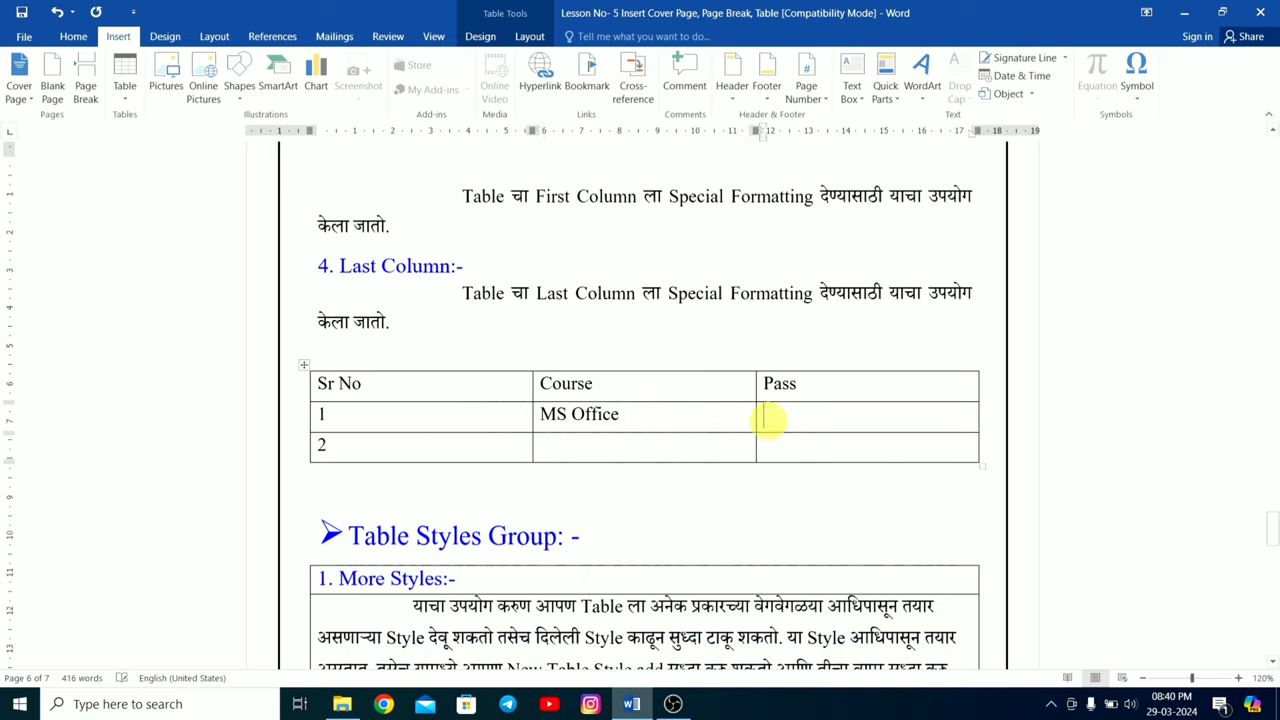
text(58)
click(587, 451)
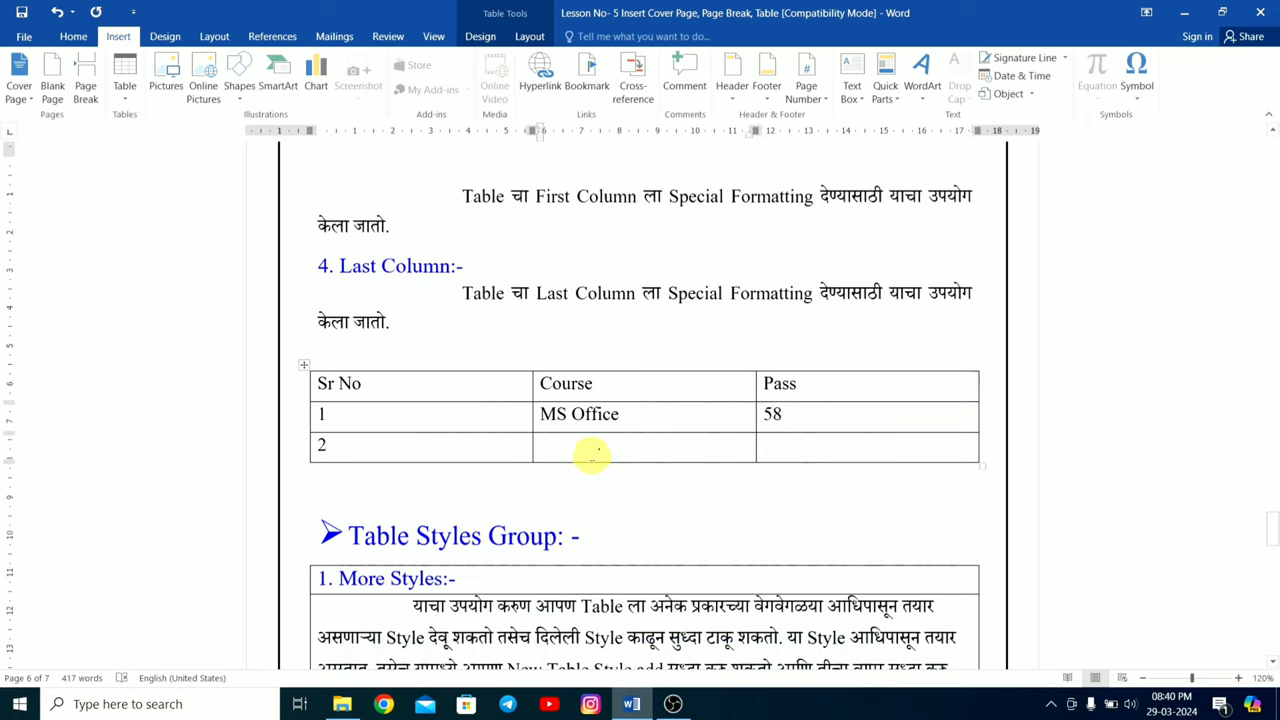
text(Tally)
click(830, 456)
text(90)
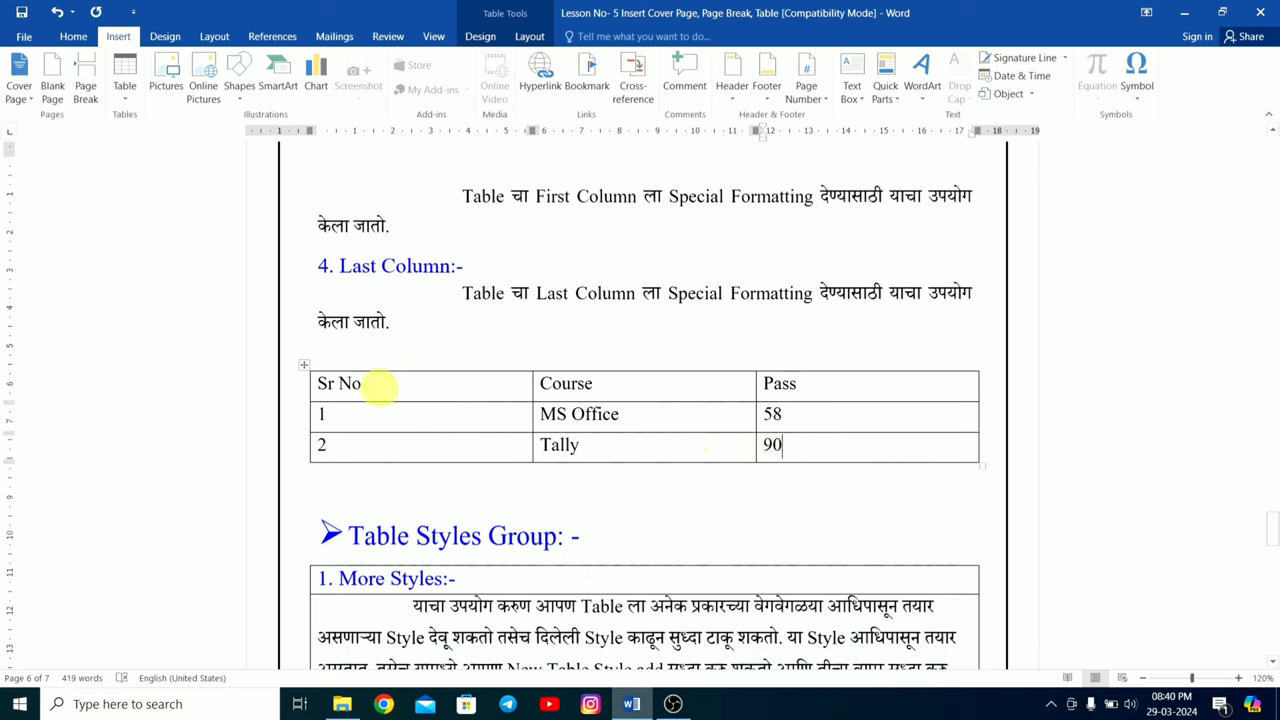
click(379, 386)
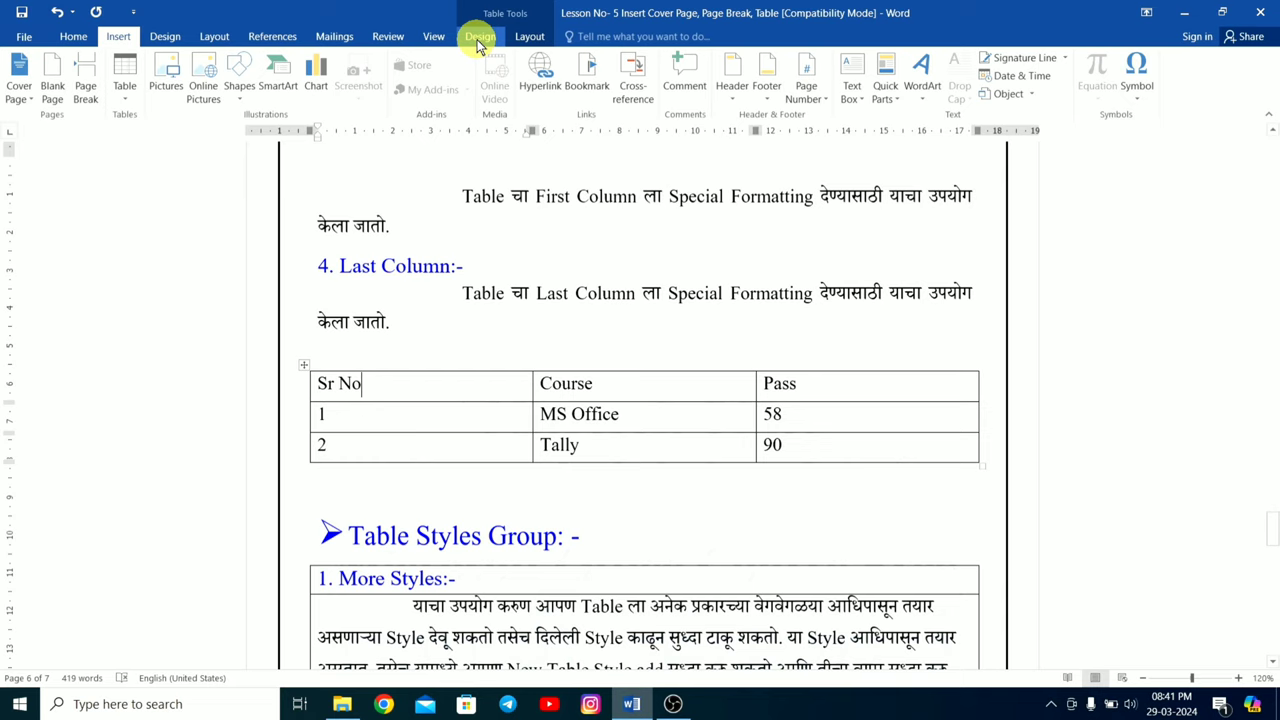
Apply the third Plain Tables style to the course table, giving a bold header row and first column.
click(418, 297)
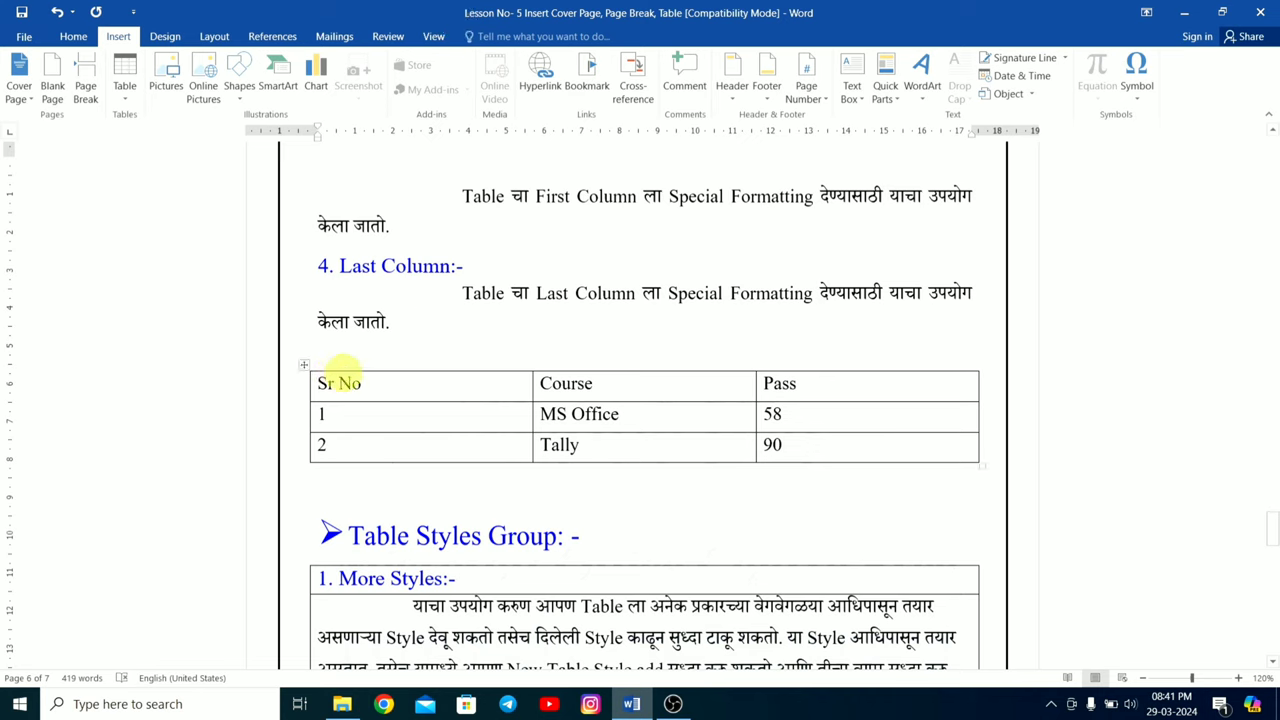
click(378, 385)
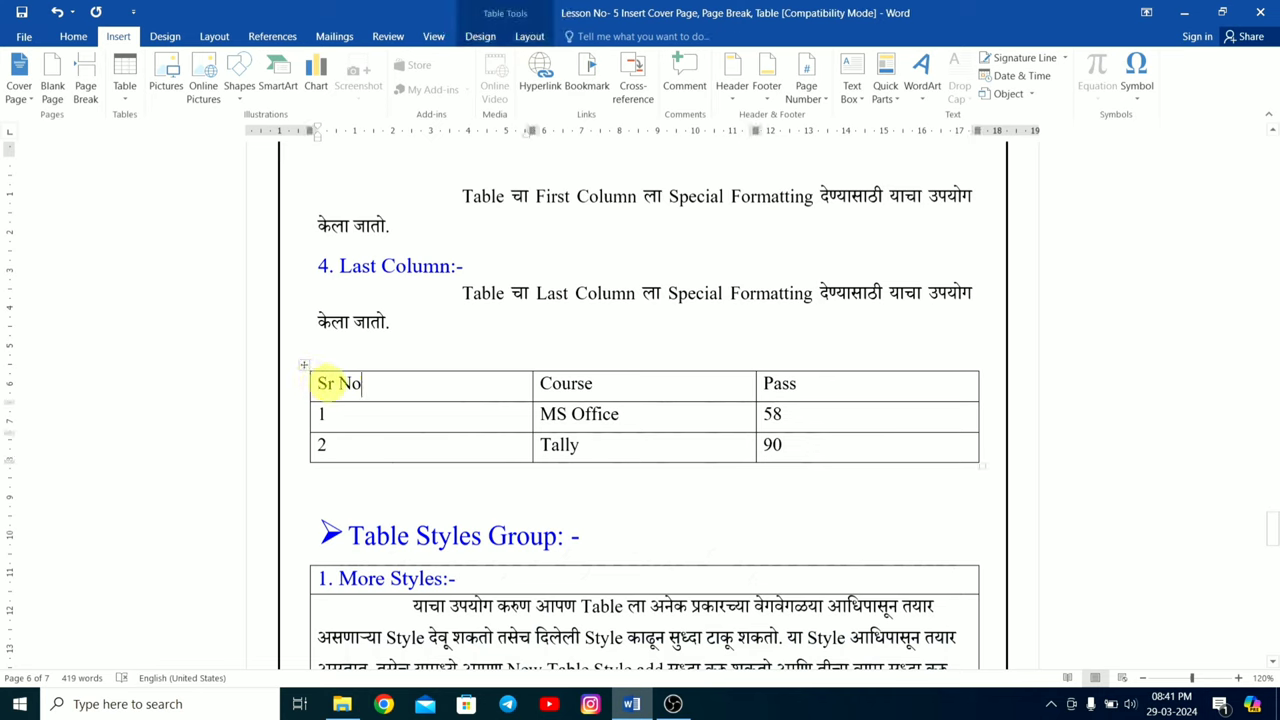
click(479, 37)
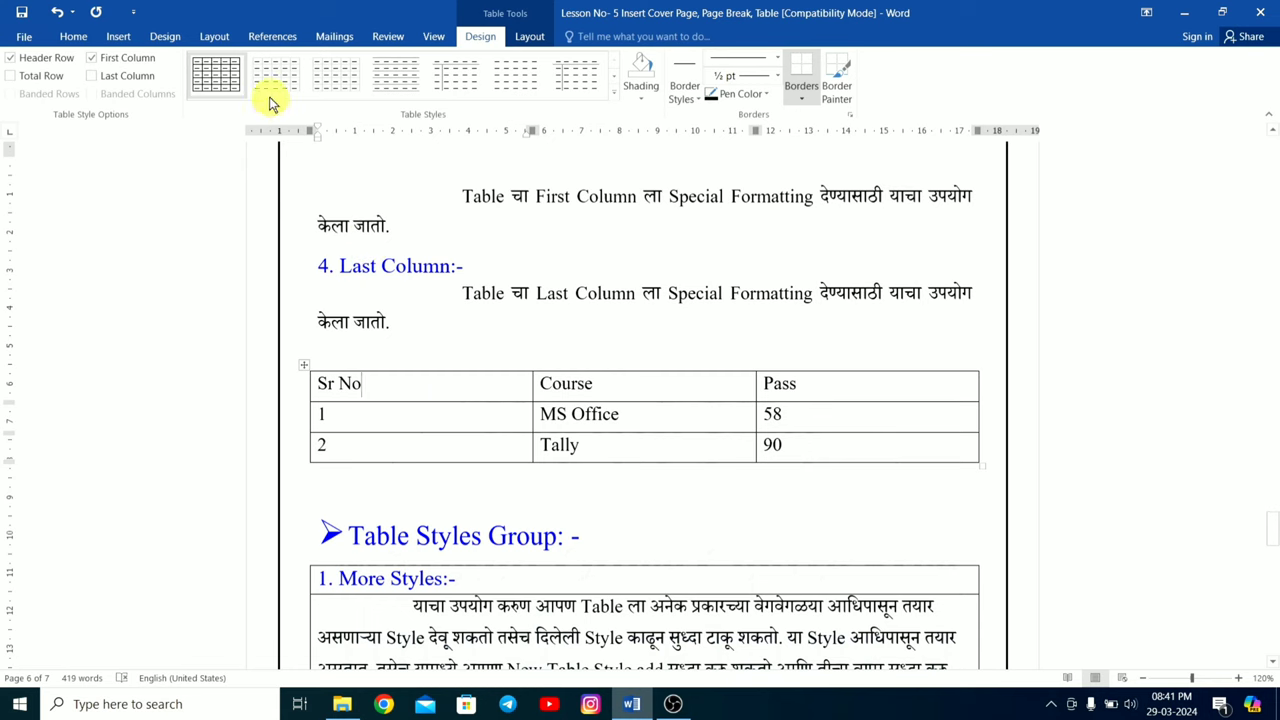
click(304, 365)
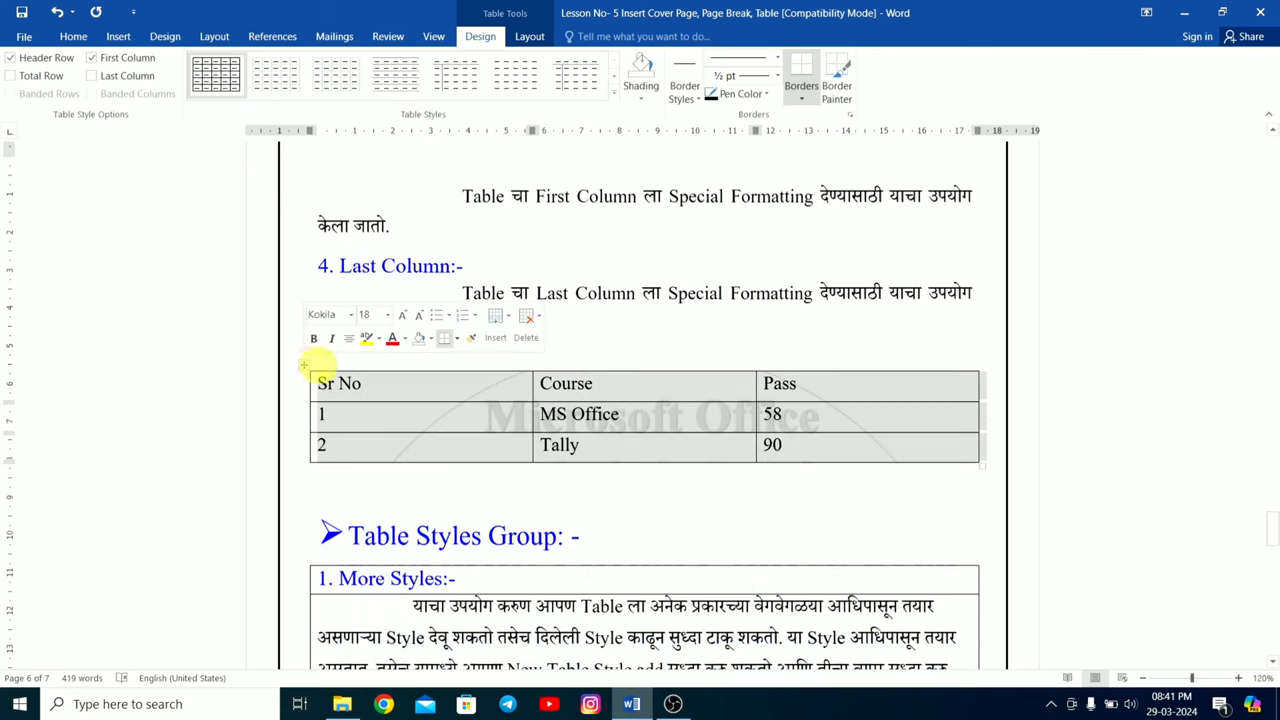
click(376, 81)
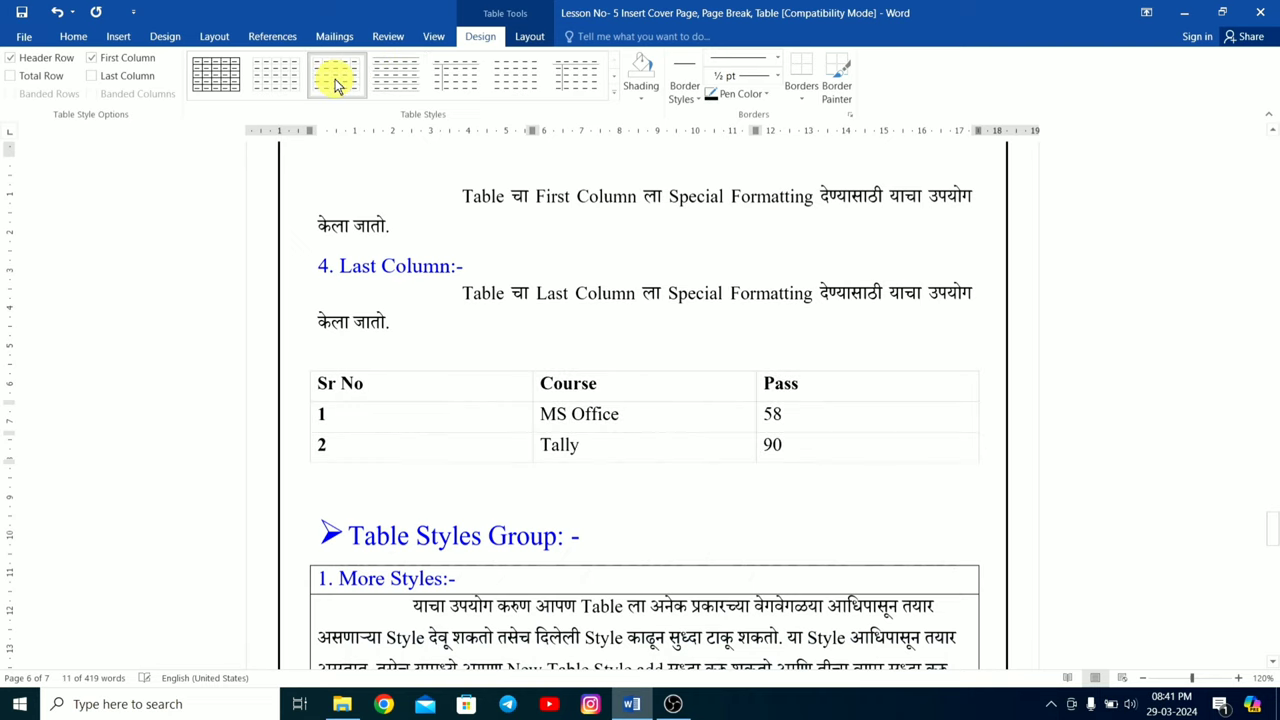
click(335, 84)
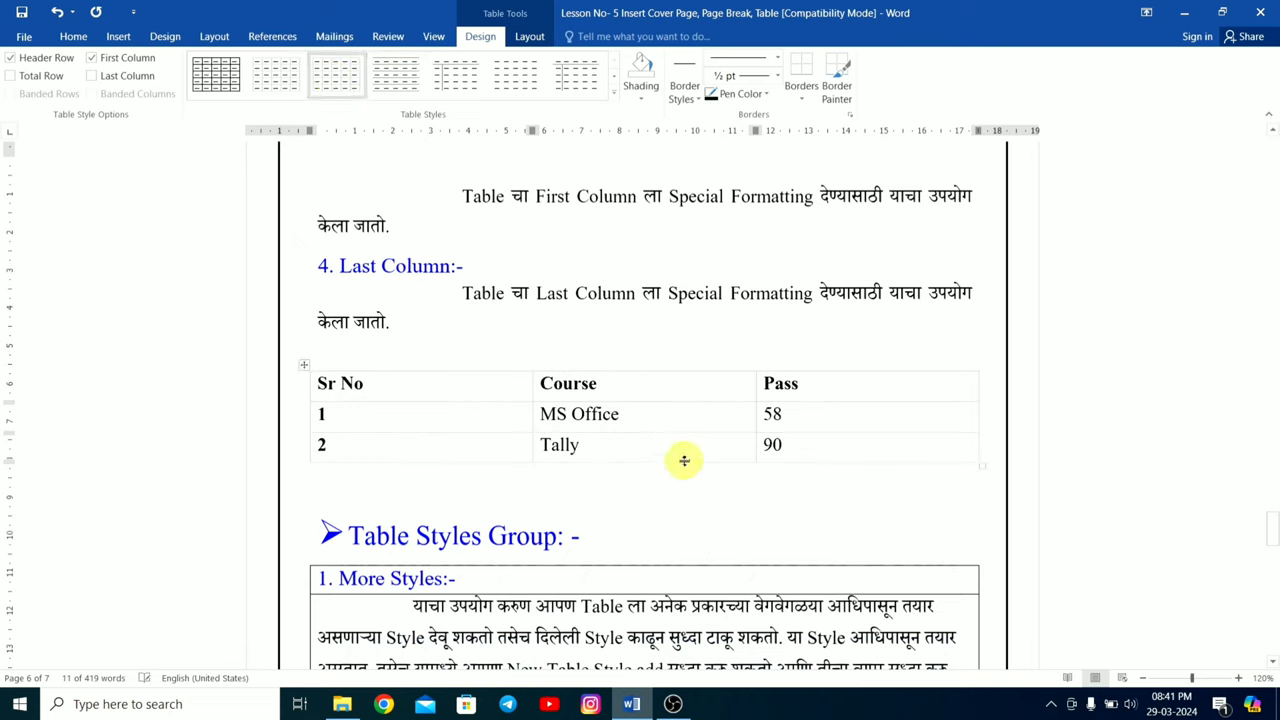
click(655, 444)
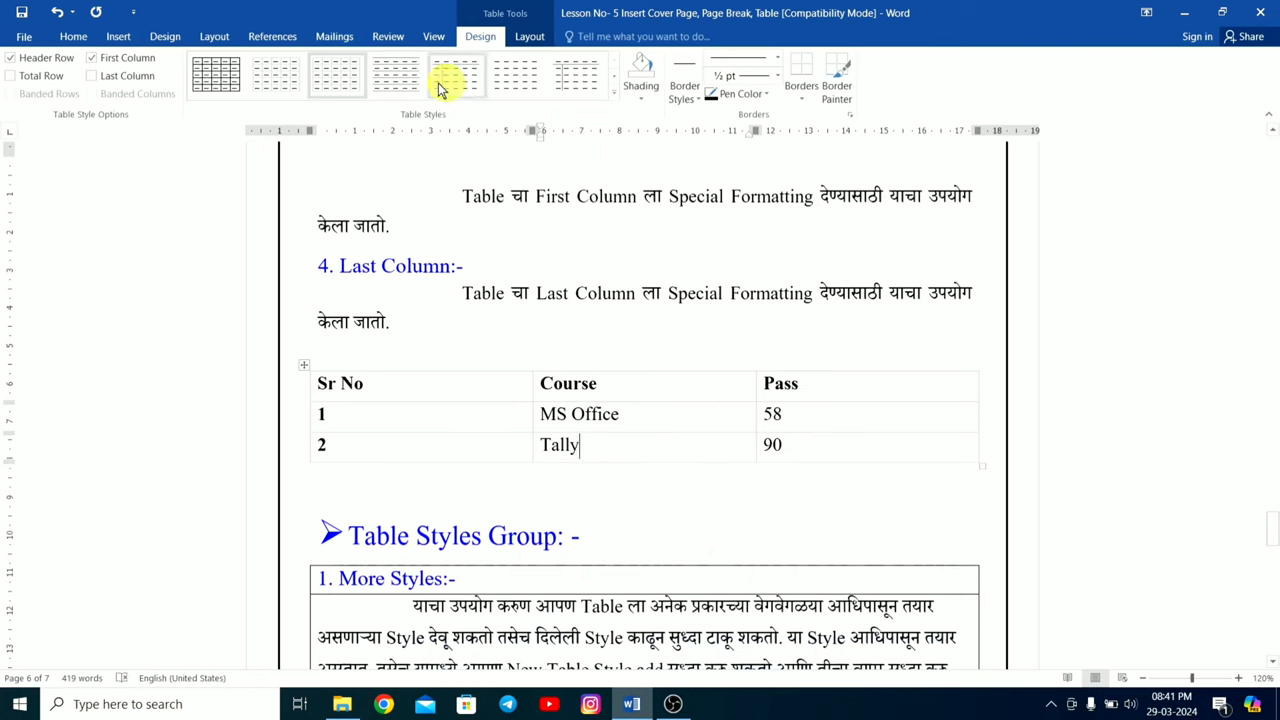
click(613, 95)
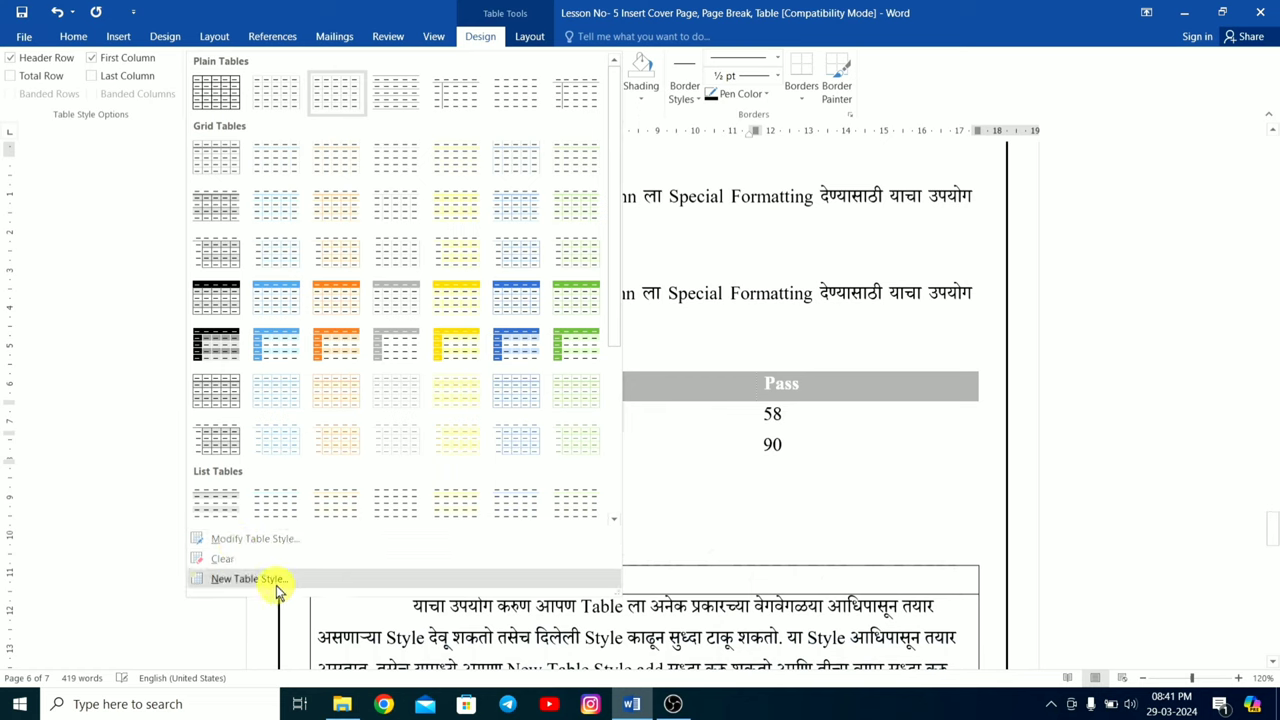
click(110, 226)
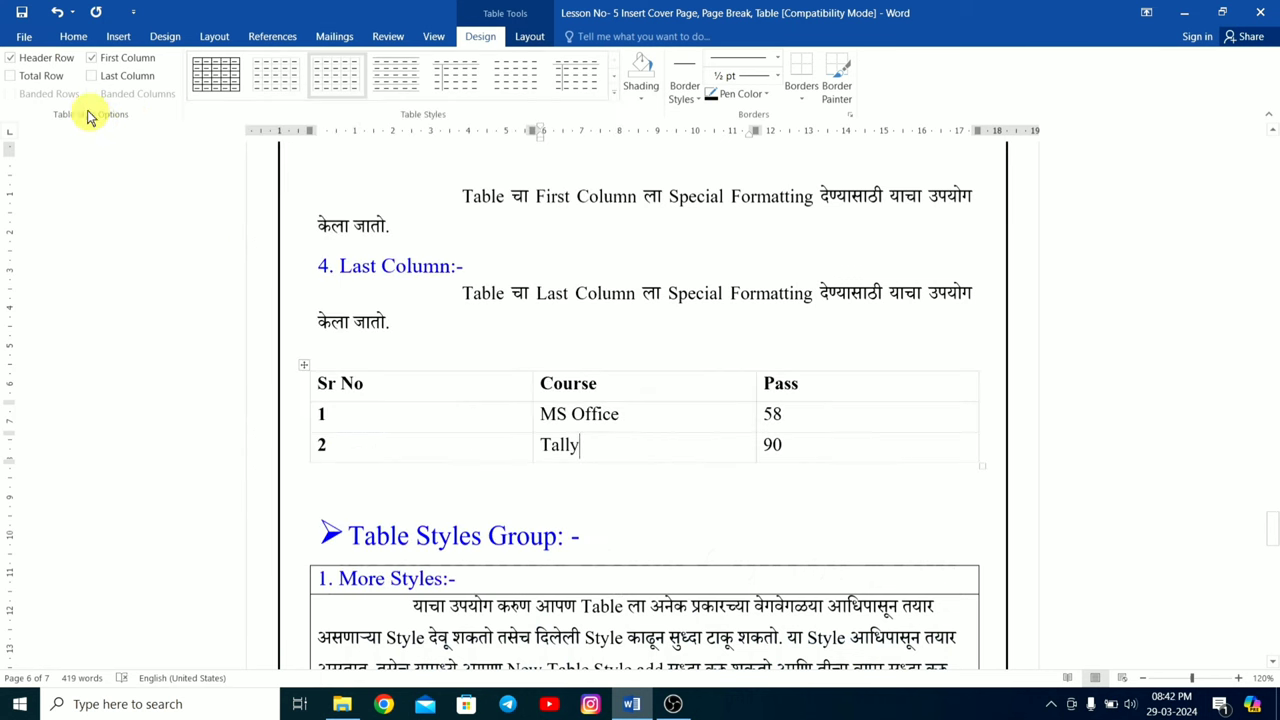
Uncheck Header Row, First Column, Total Row and Last Column in Table Style Options.
click(12, 58)
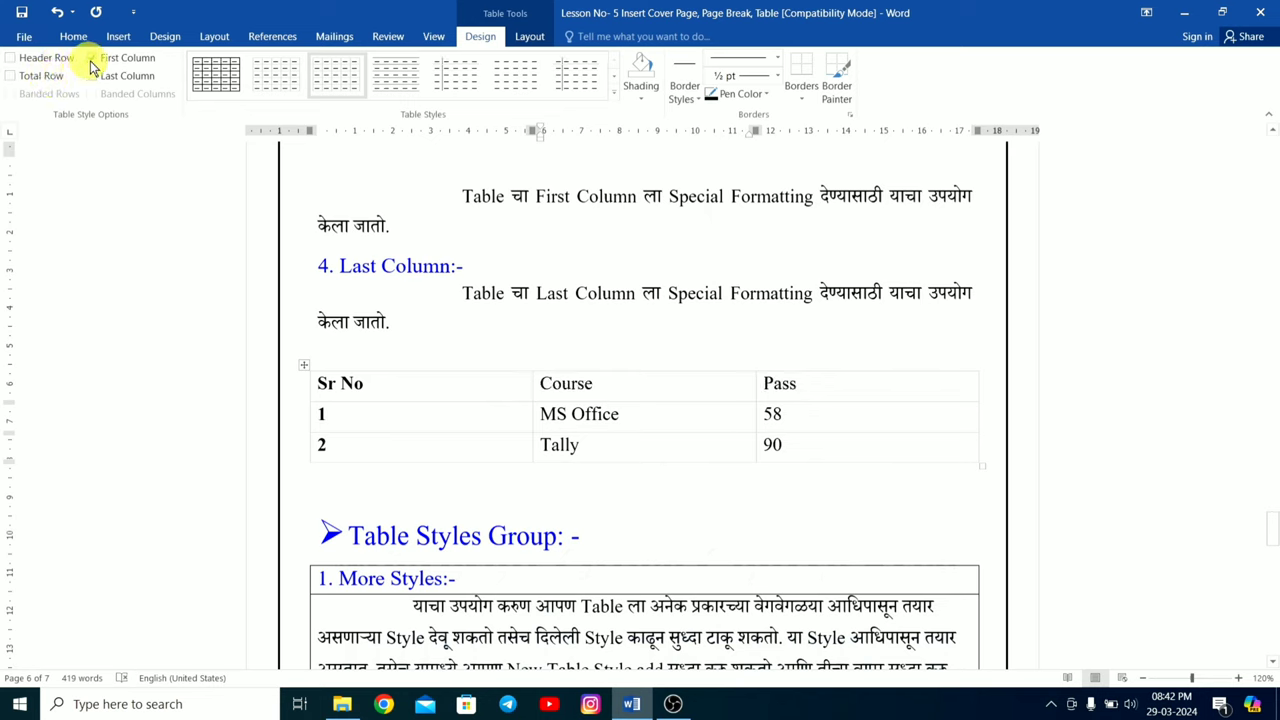
click(92, 58)
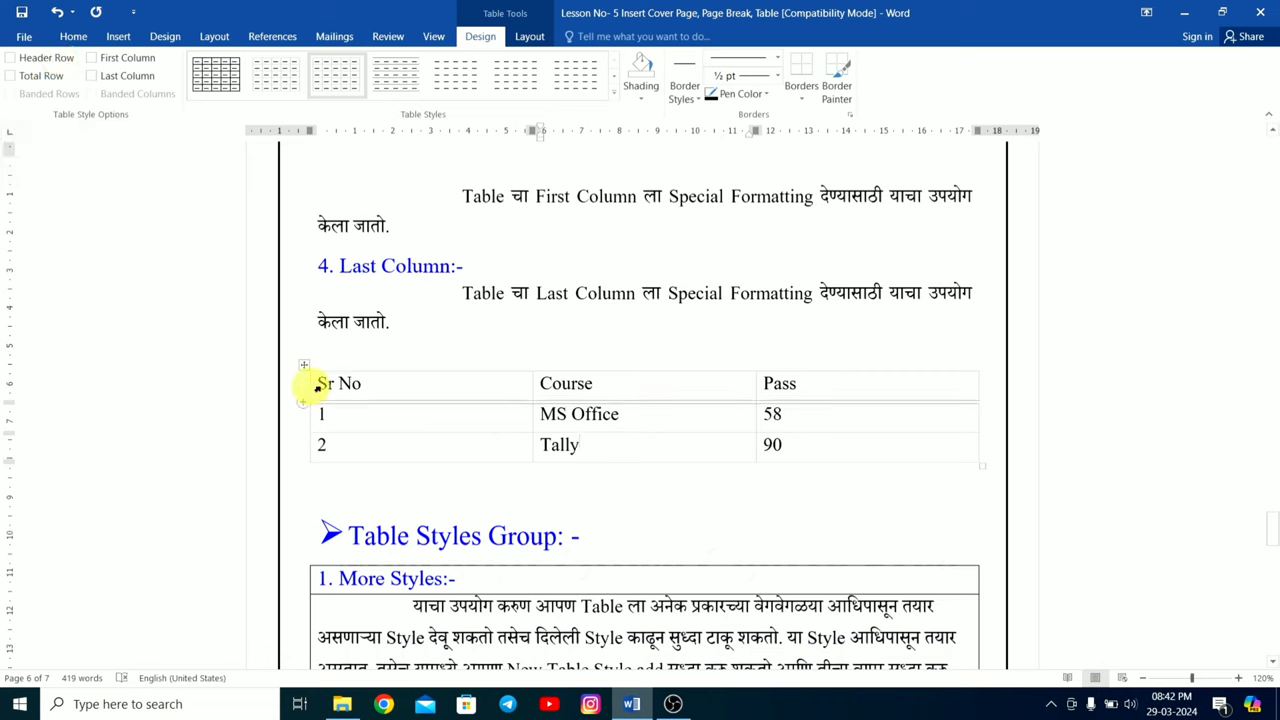
click(11, 58)
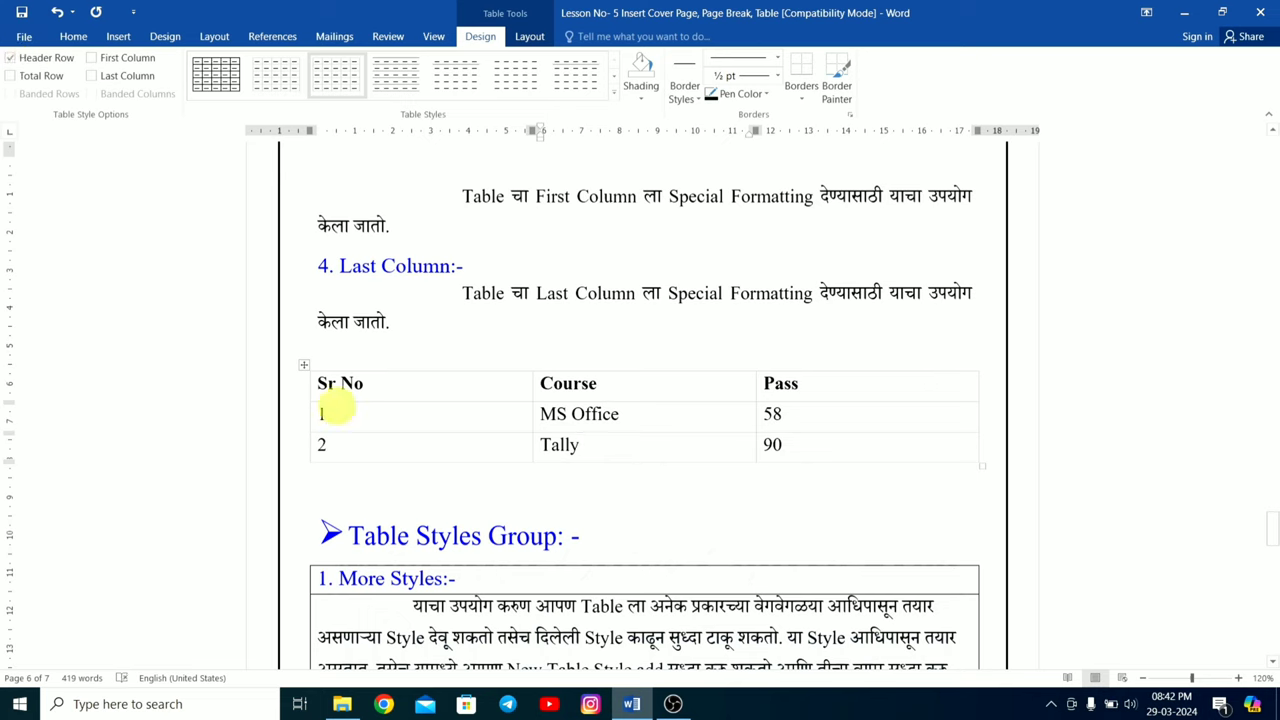
click(46, 84)
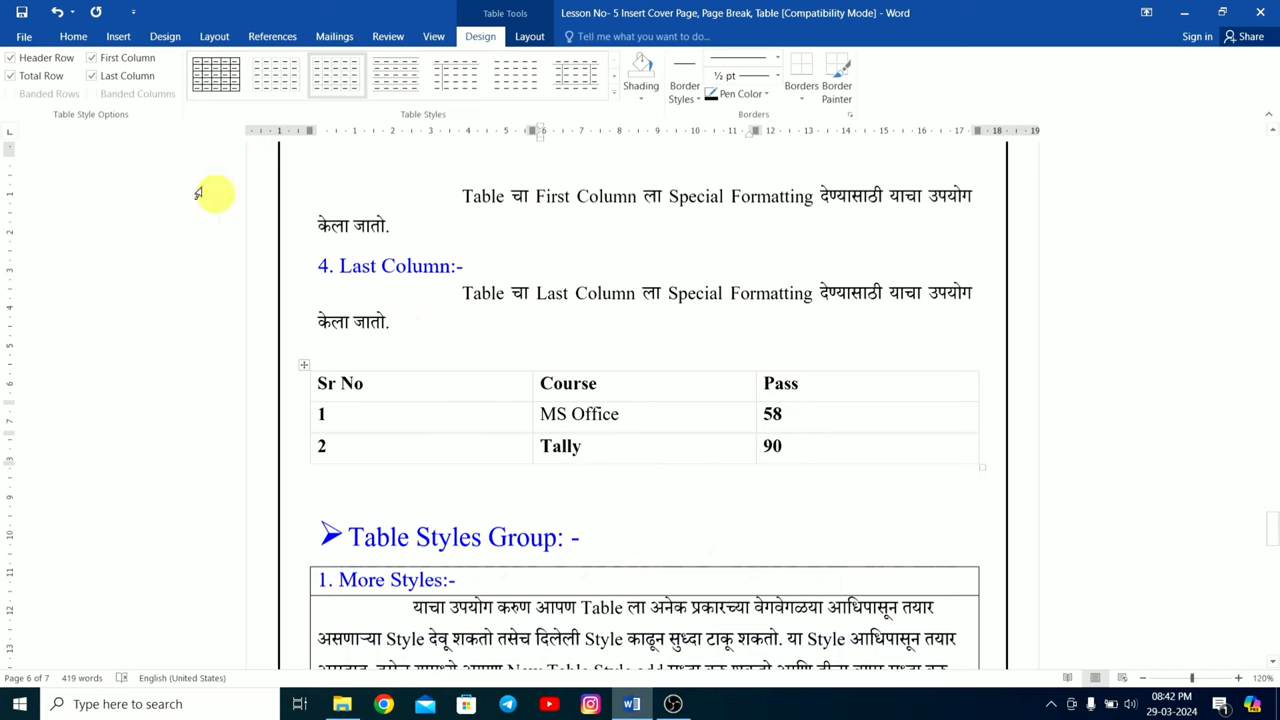
click(109, 76)
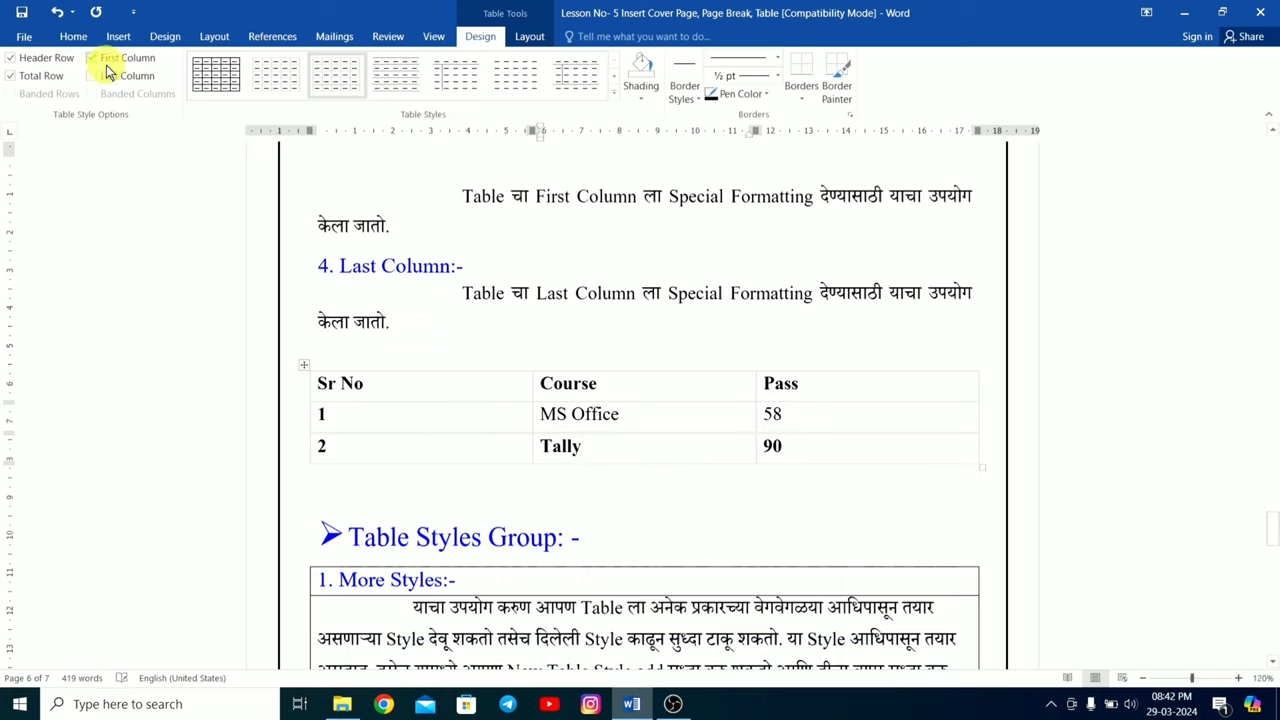
click(108, 62)
click(40, 76)
click(41, 63)
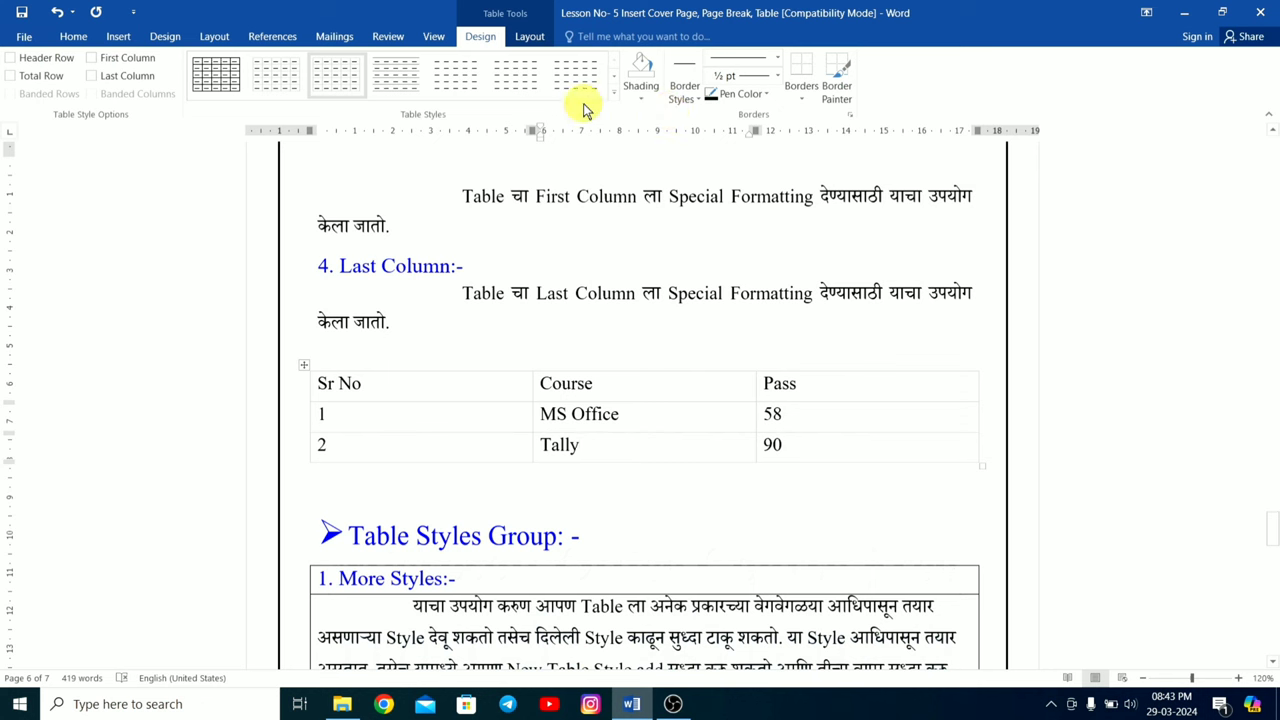
Fill the MS Office and 58 cells of the first data row with yellow shading.
click(615, 97)
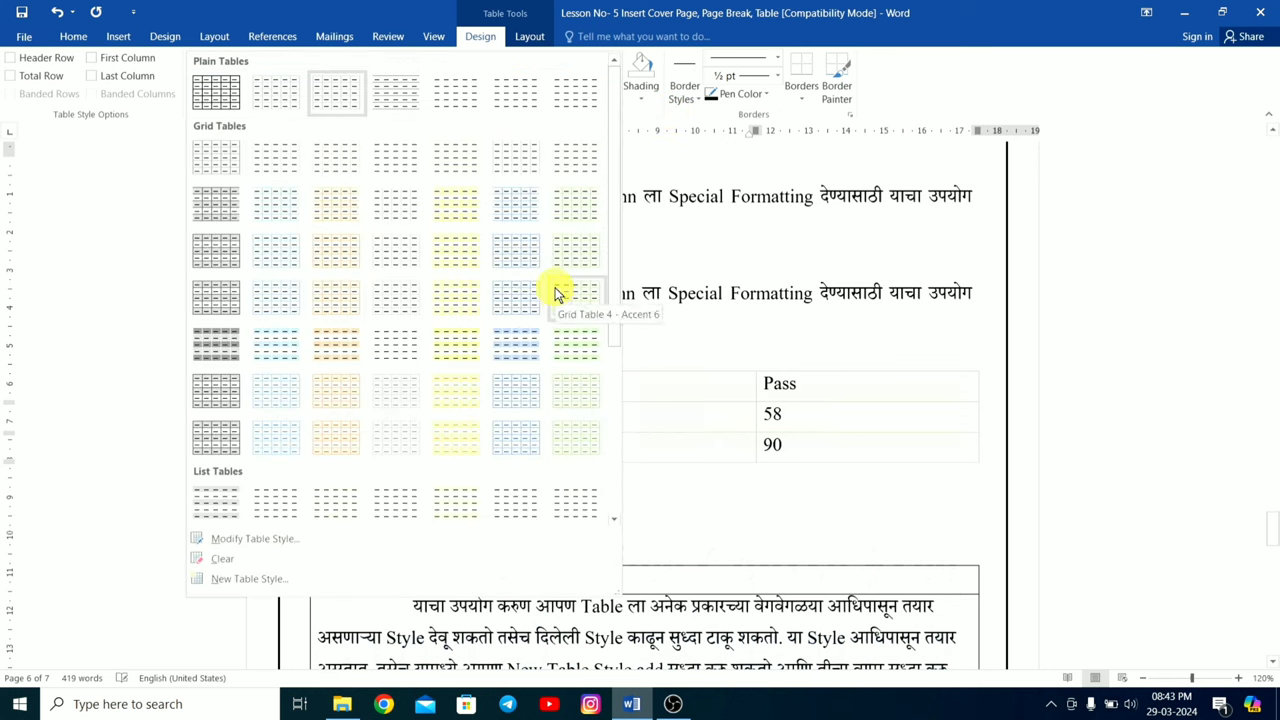
click(1031, 80)
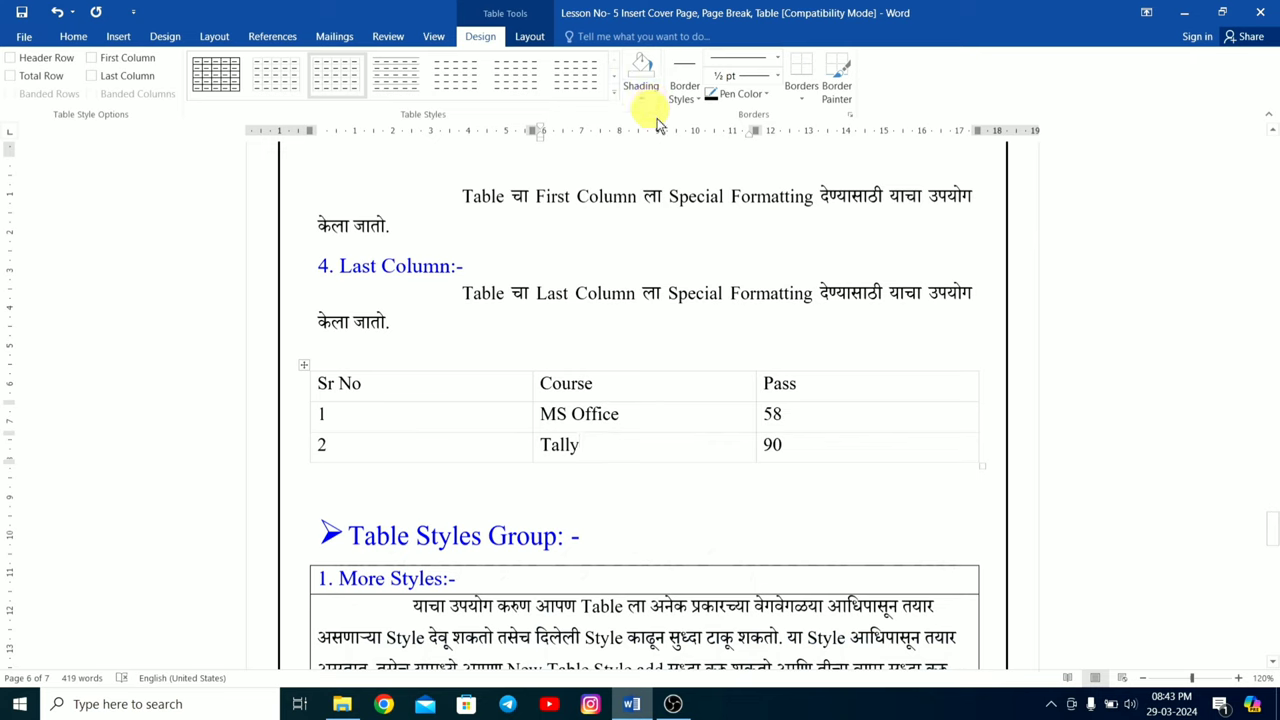
drag(548, 414, 828, 410)
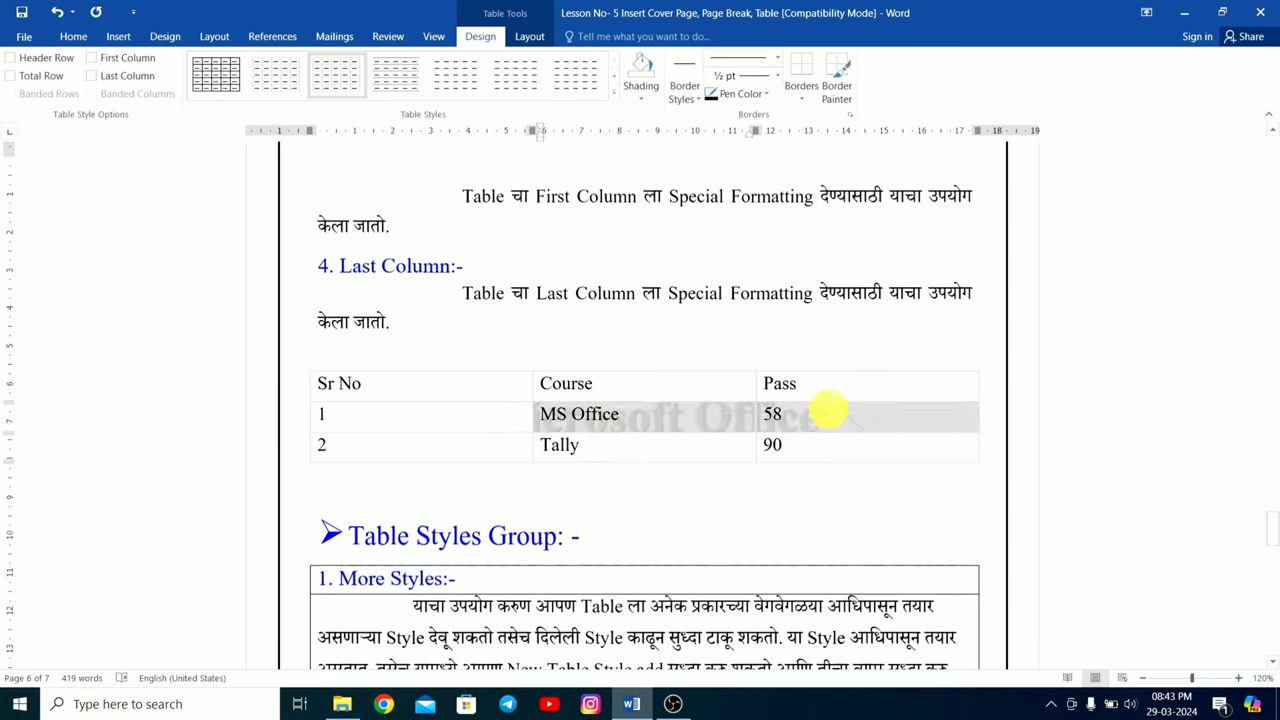
click(645, 97)
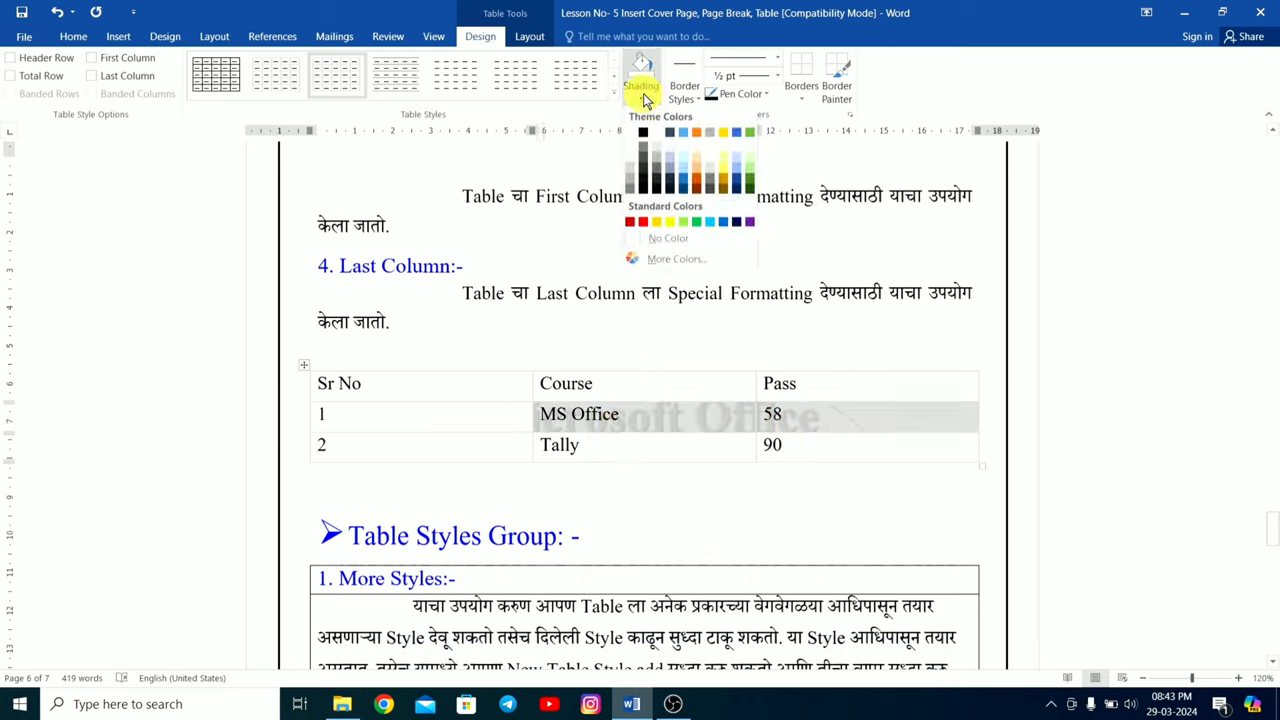
click(670, 221)
click(703, 481)
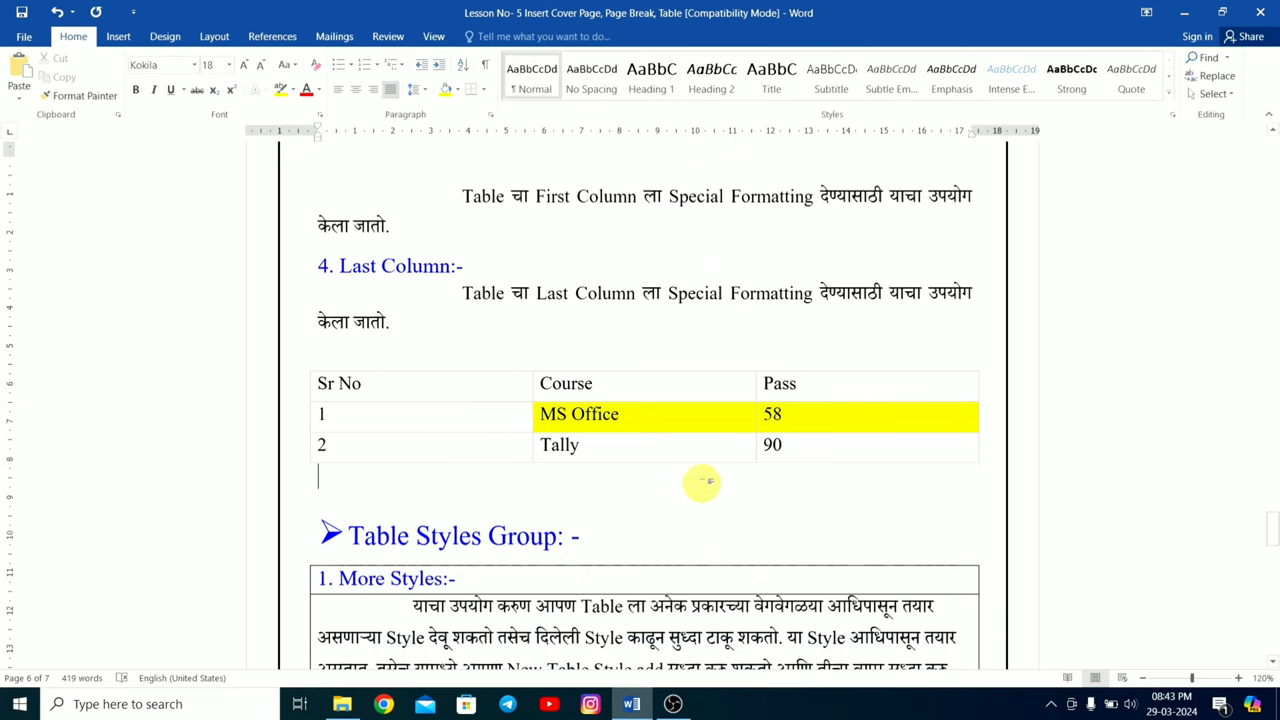
click(663, 391)
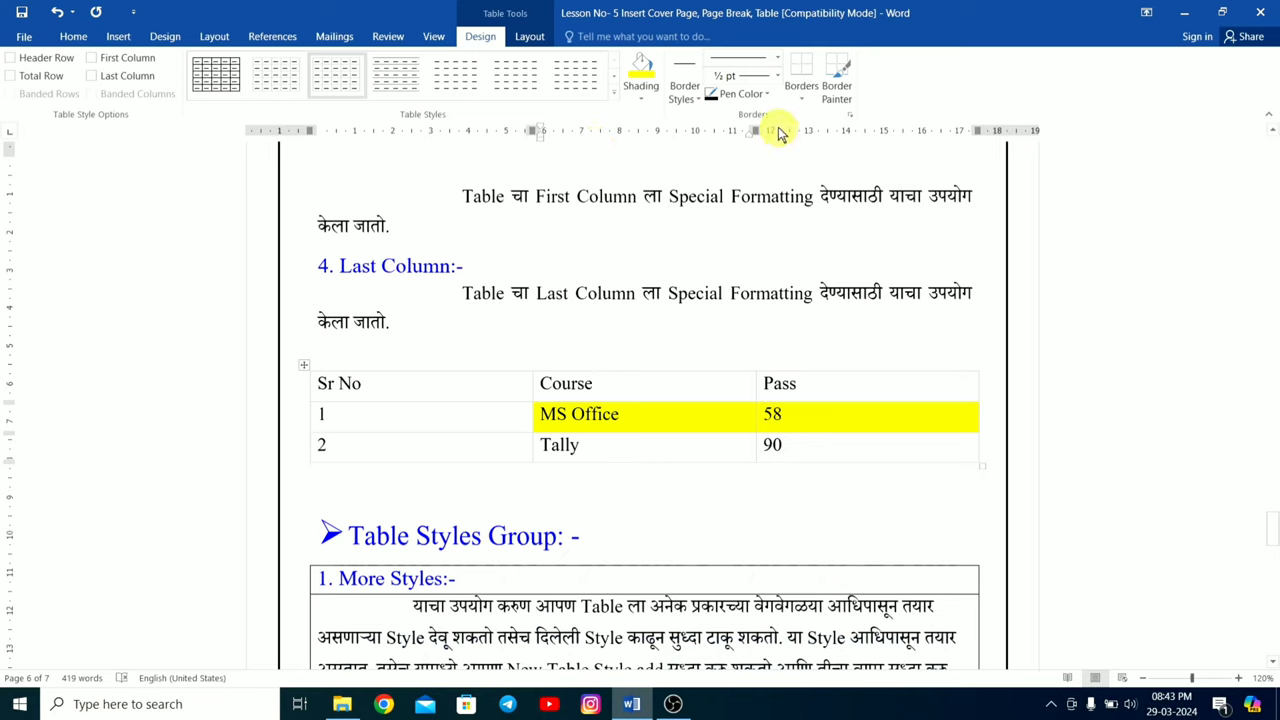
Paint a thick black border along the table's top edge and a yellow line under the header row.
click(688, 100)
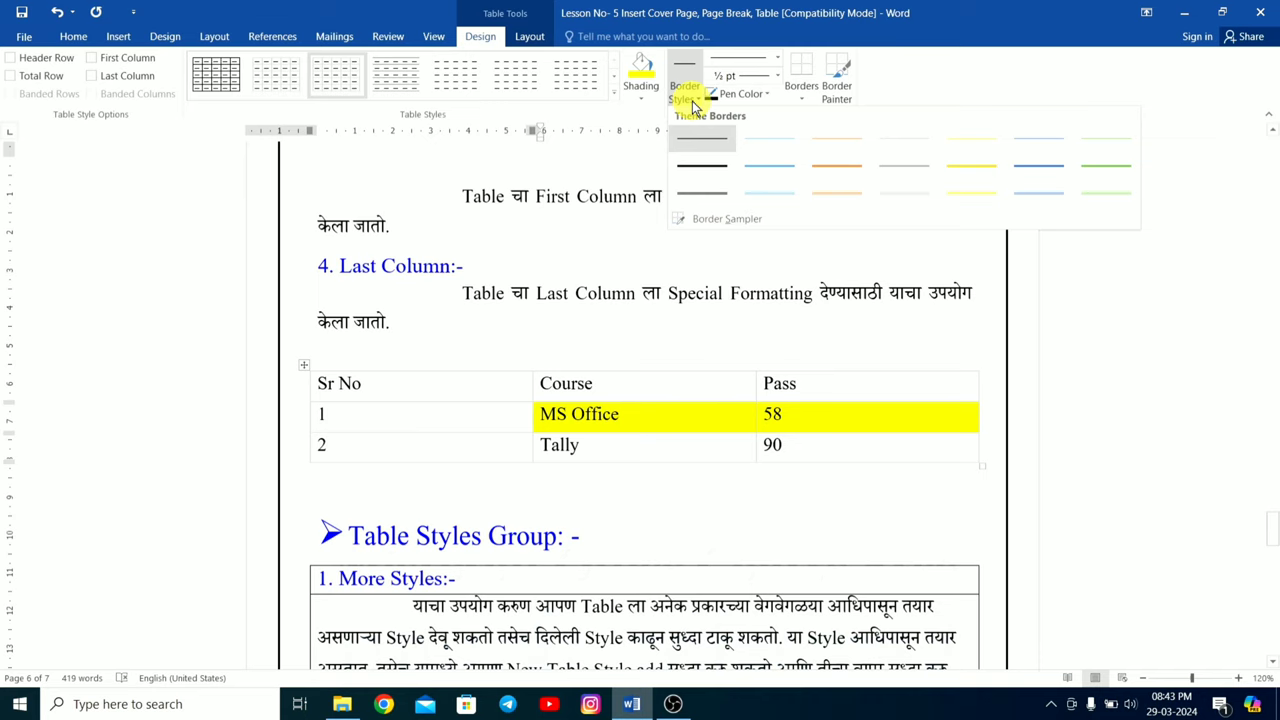
click(702, 168)
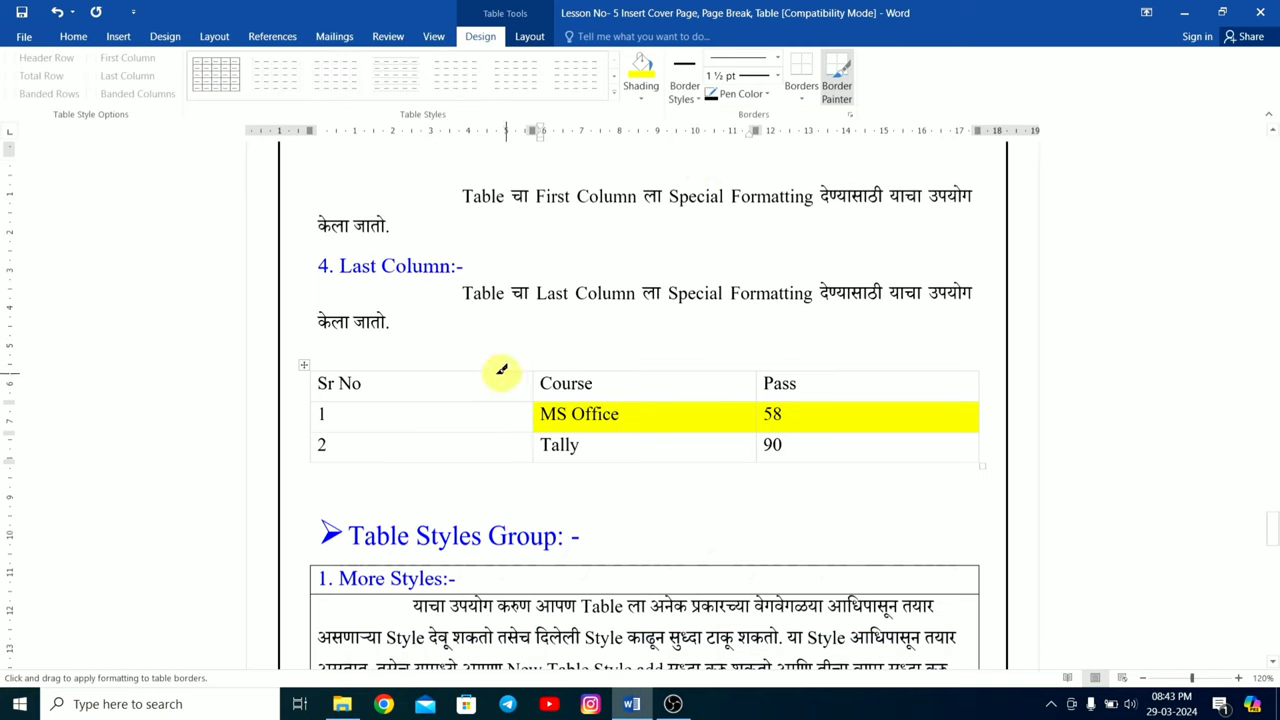
click(688, 371)
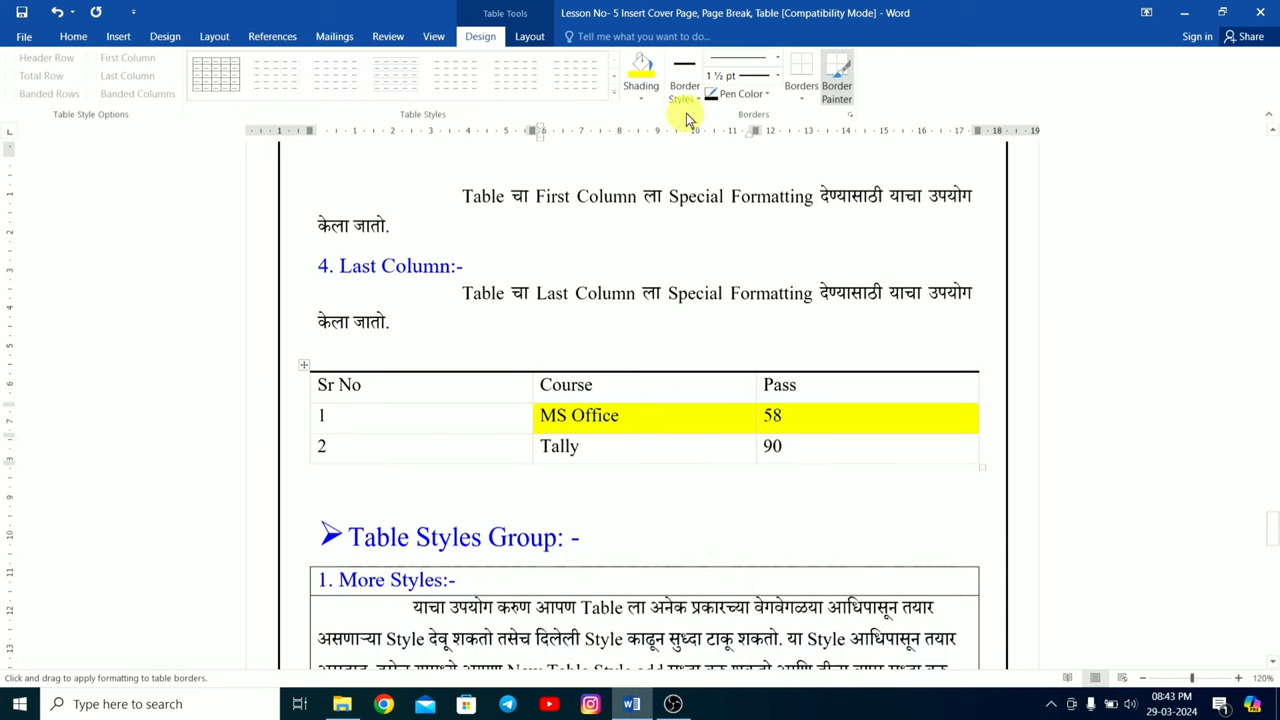
click(752, 97)
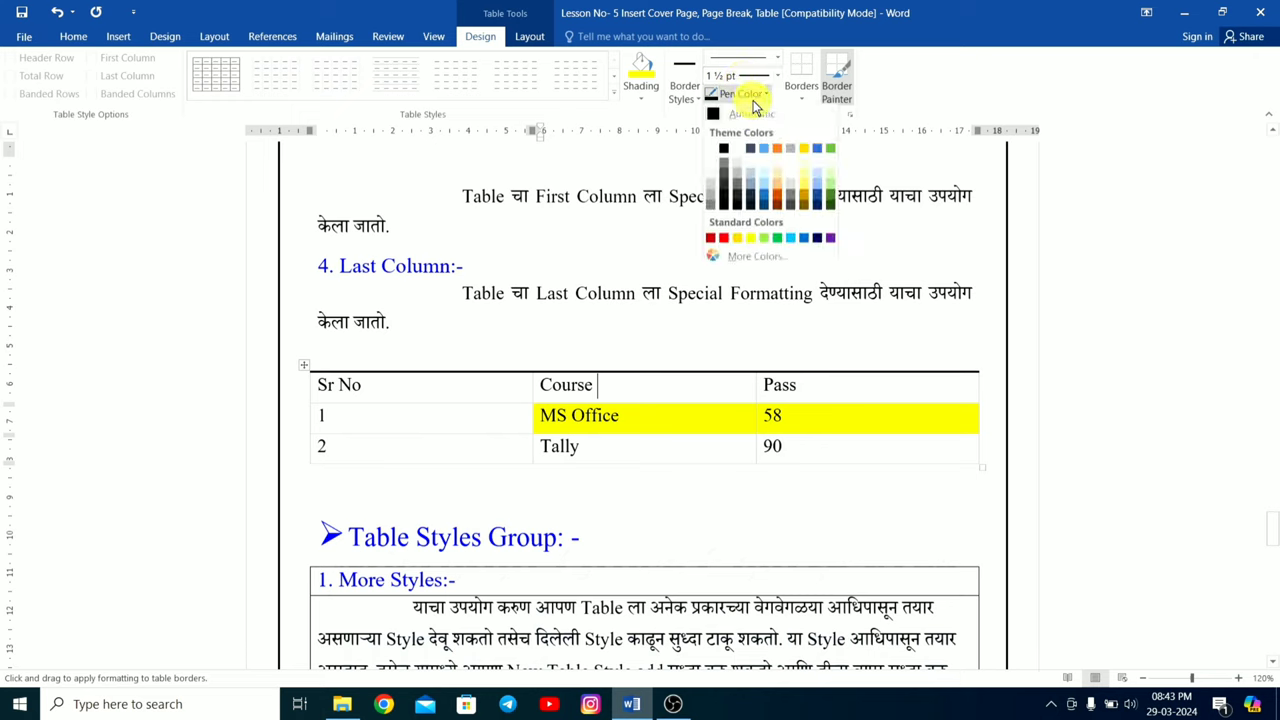
click(751, 238)
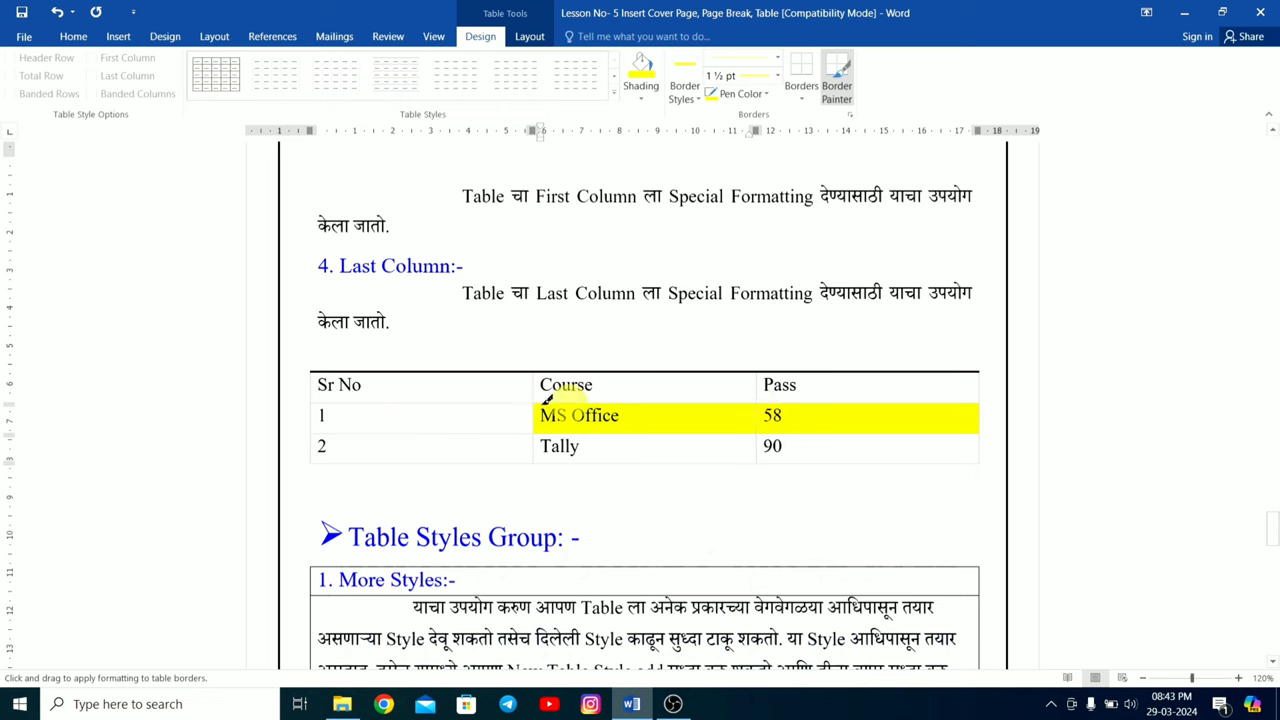
drag(322, 397, 786, 395)
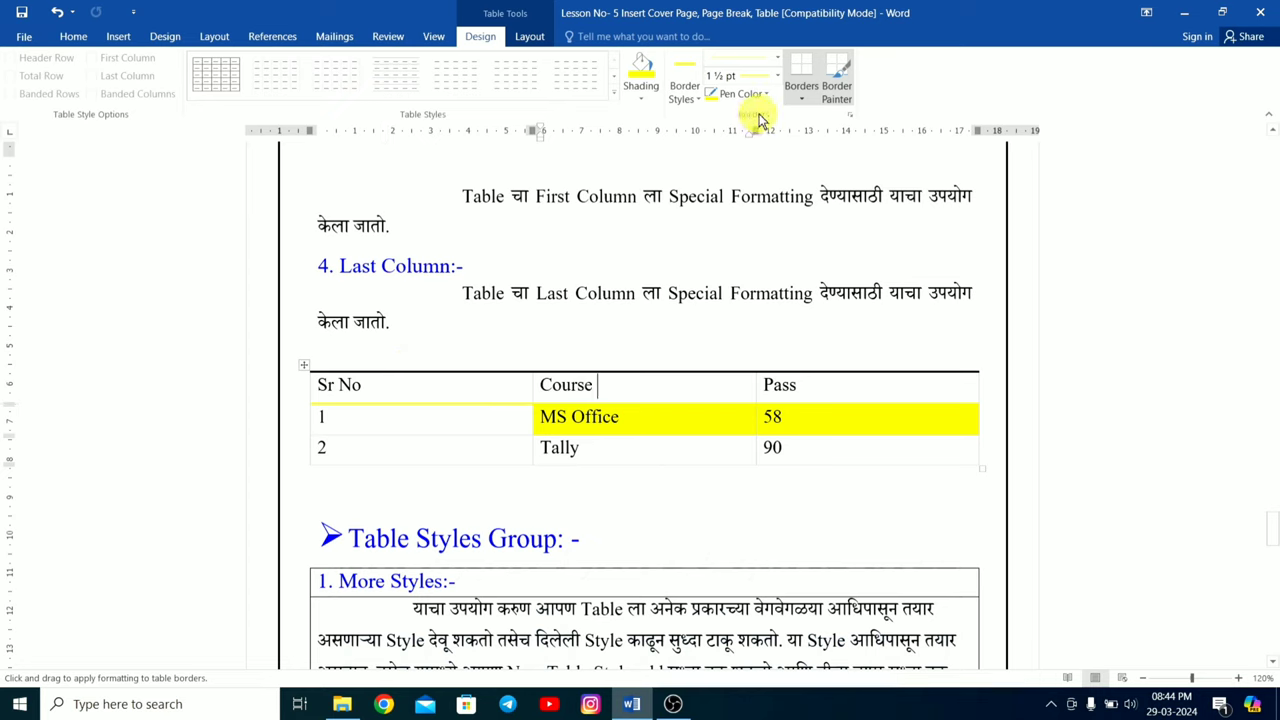
Paint a 4½ pt yellow border along the table's bottom edge.
click(776, 76)
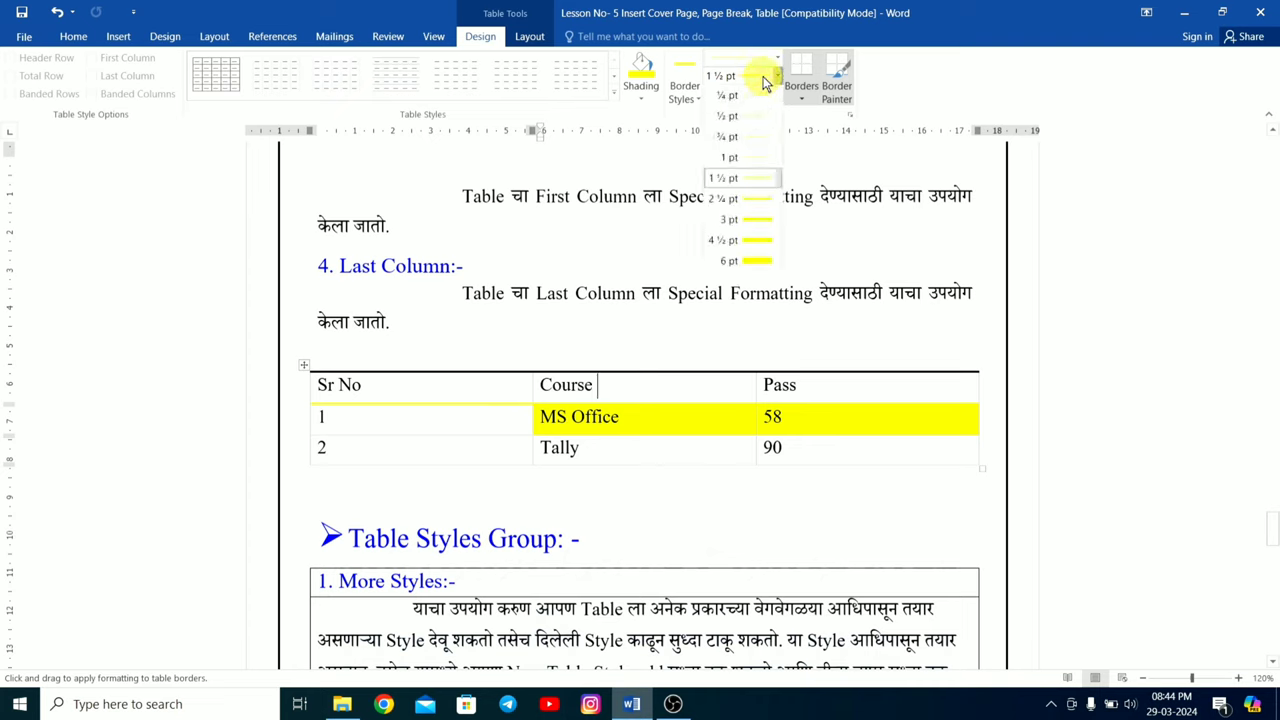
click(753, 247)
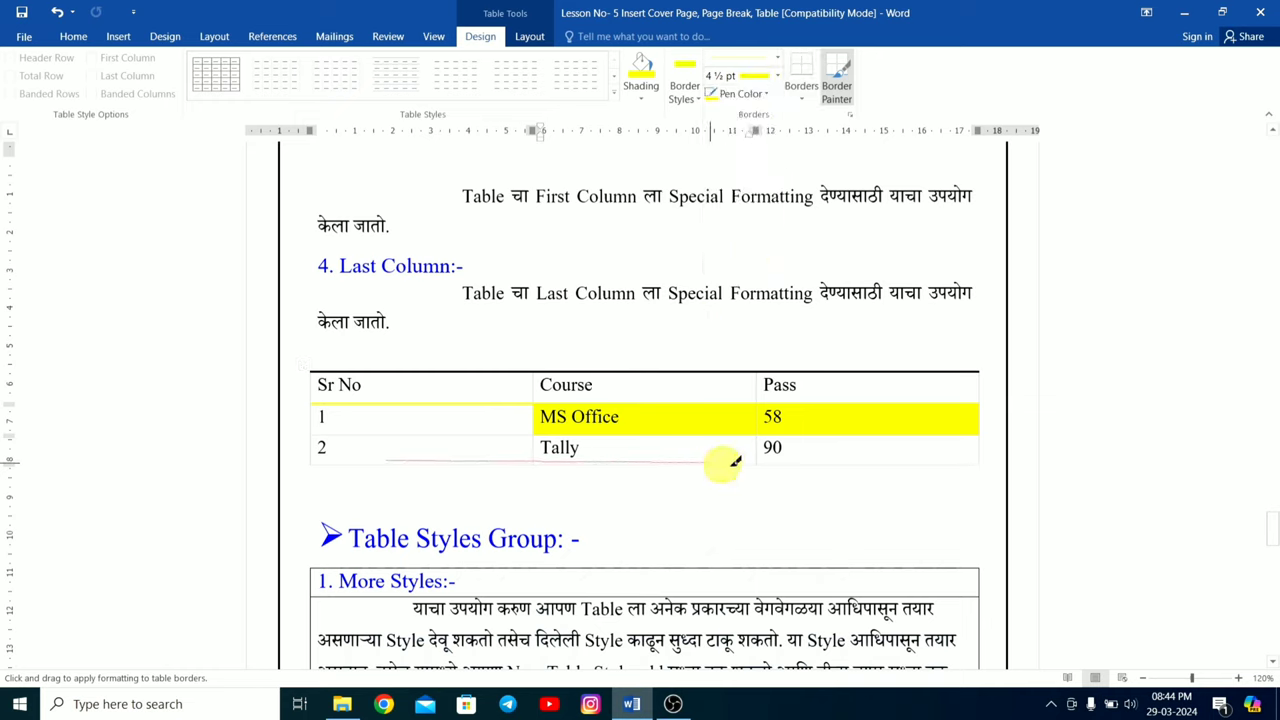
mouse_move(618, 463)
mouse_down()
mouse_move(983, 460)
mouse_move(966, 462)
mouse_up()
drag(320, 462, 950, 458)
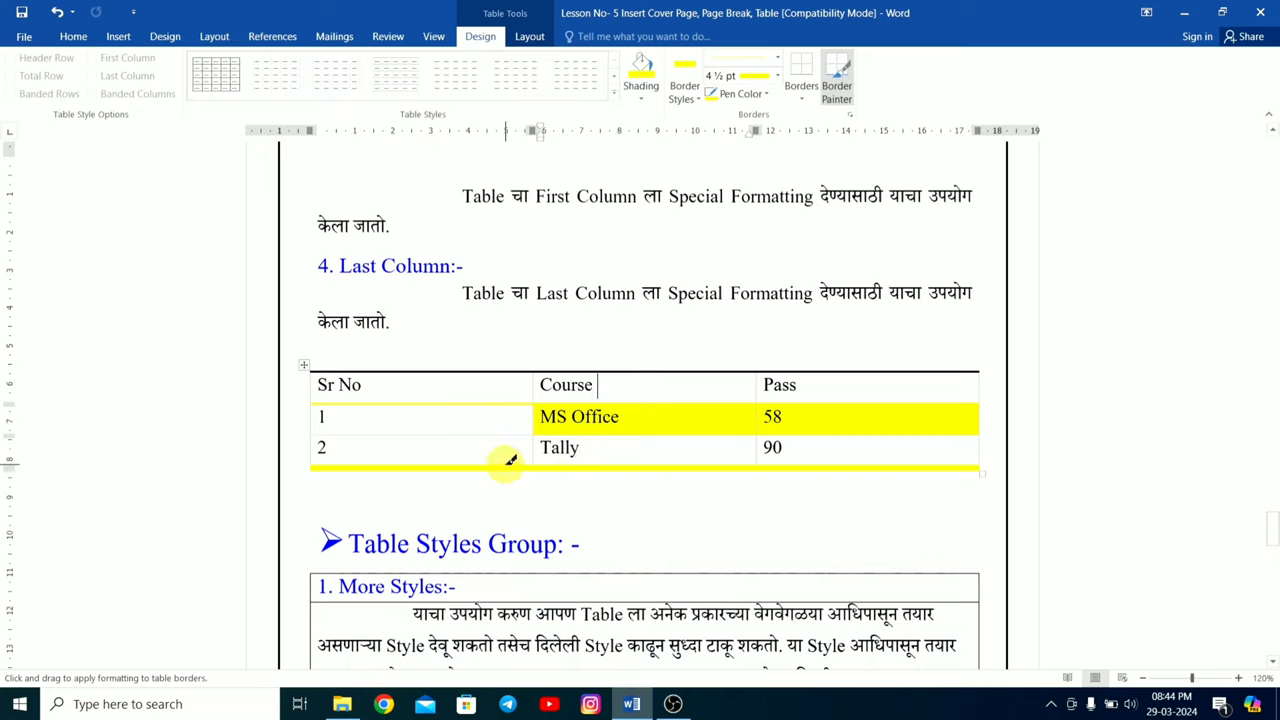
Paint a yellow double-line border beneath the Course and Pass header cells.
click(777, 58)
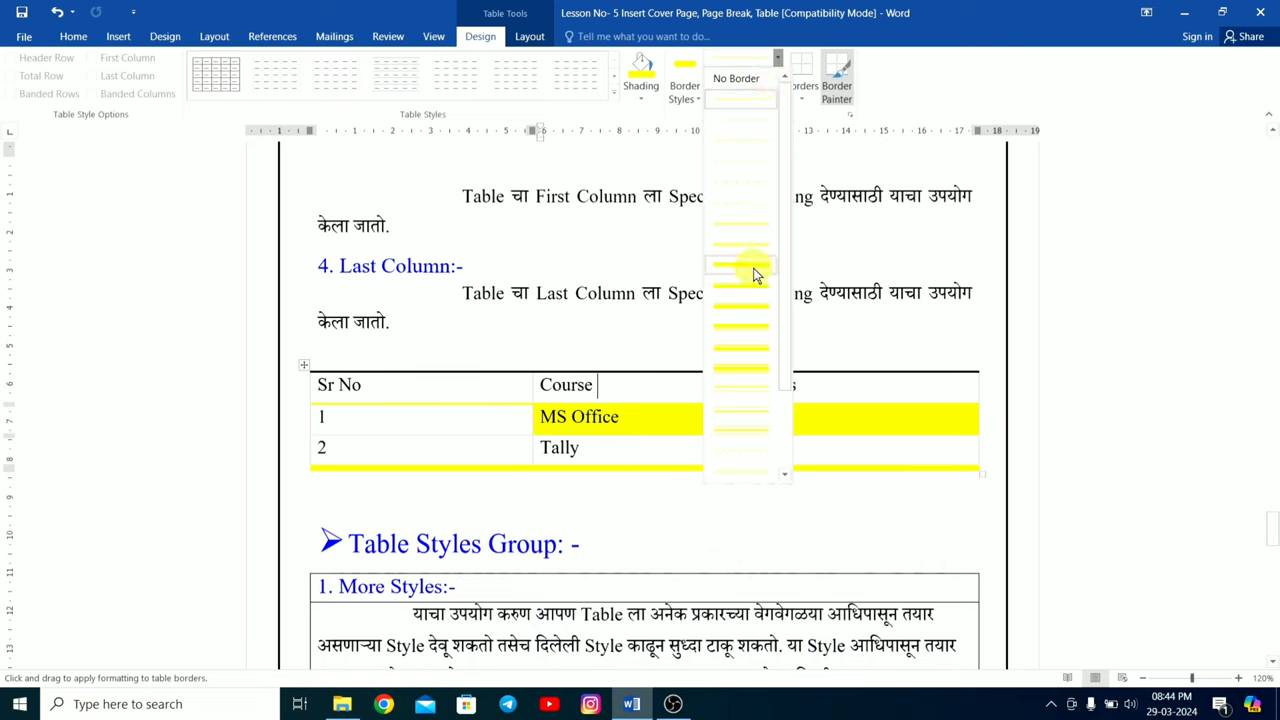
scroll(757, 317, down, 2)
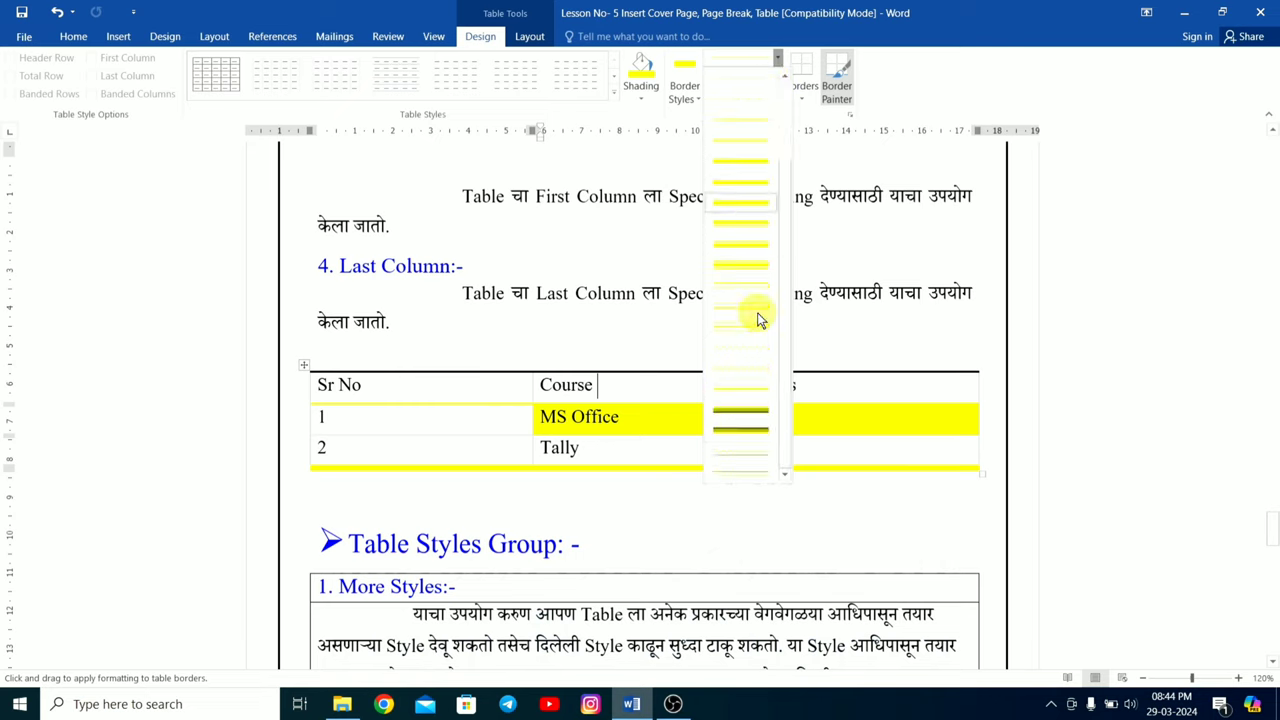
click(757, 405)
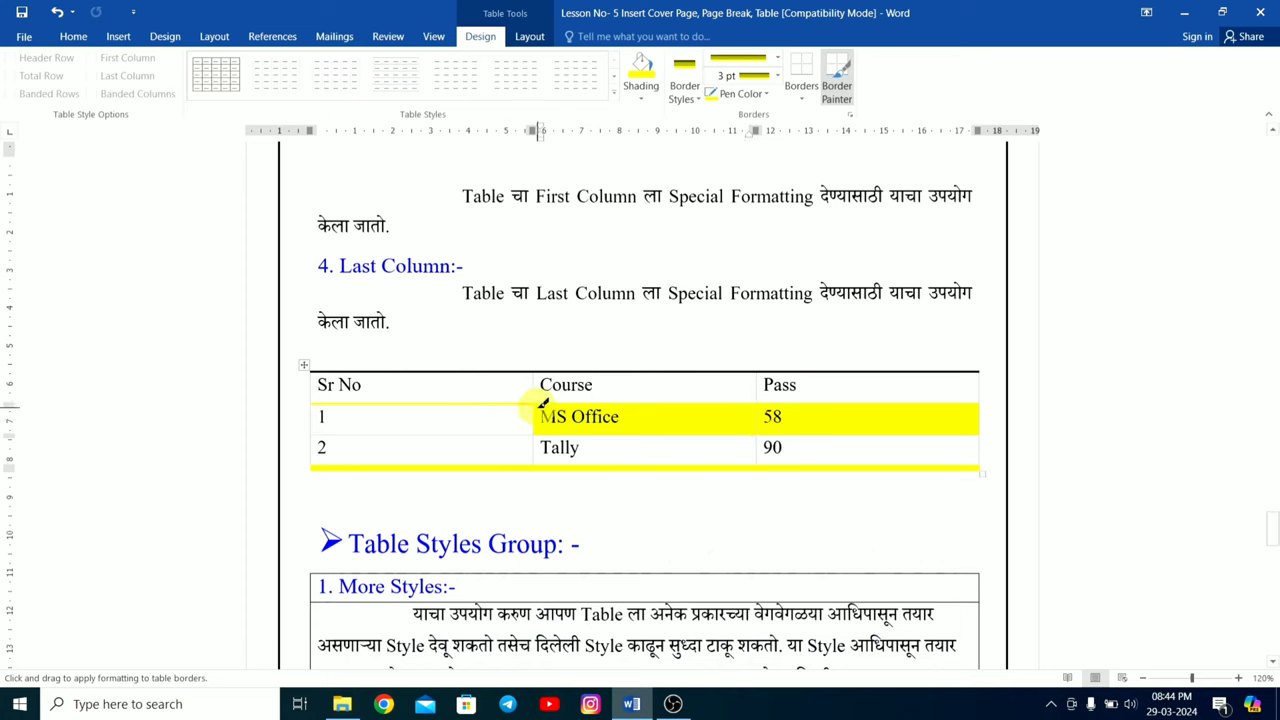
drag(541, 404, 712, 398)
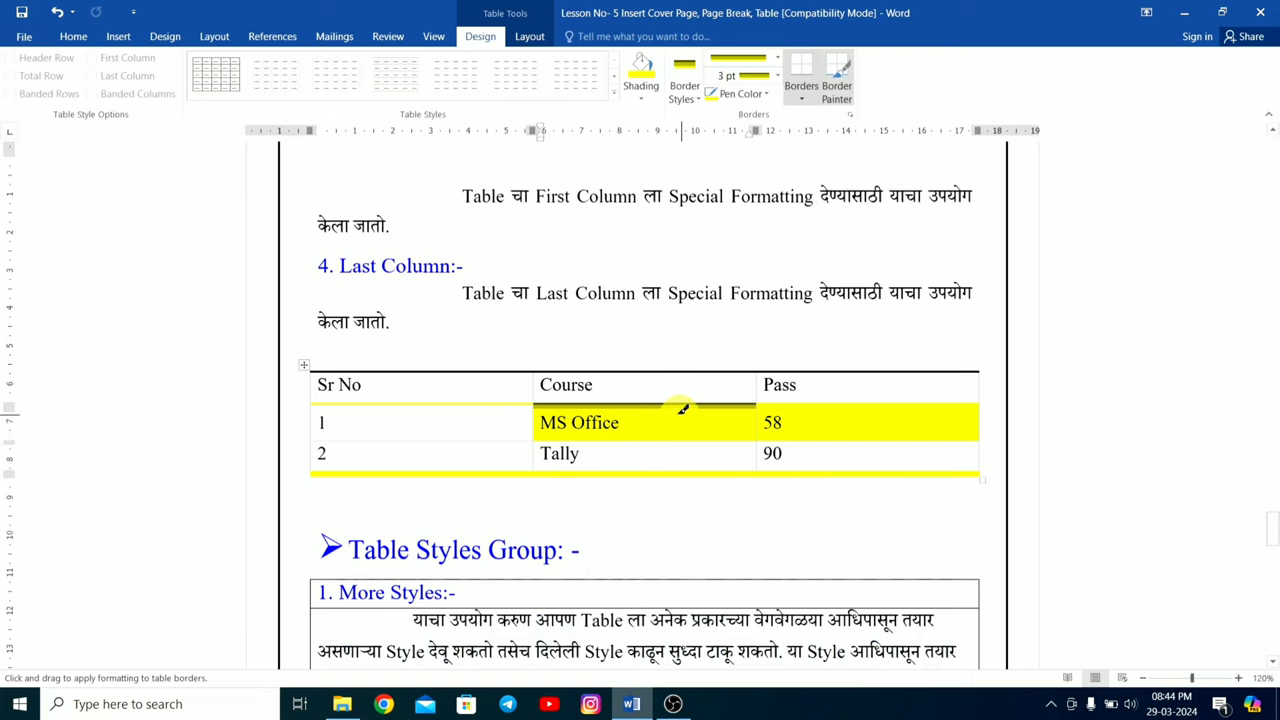
drag(683, 409, 545, 400)
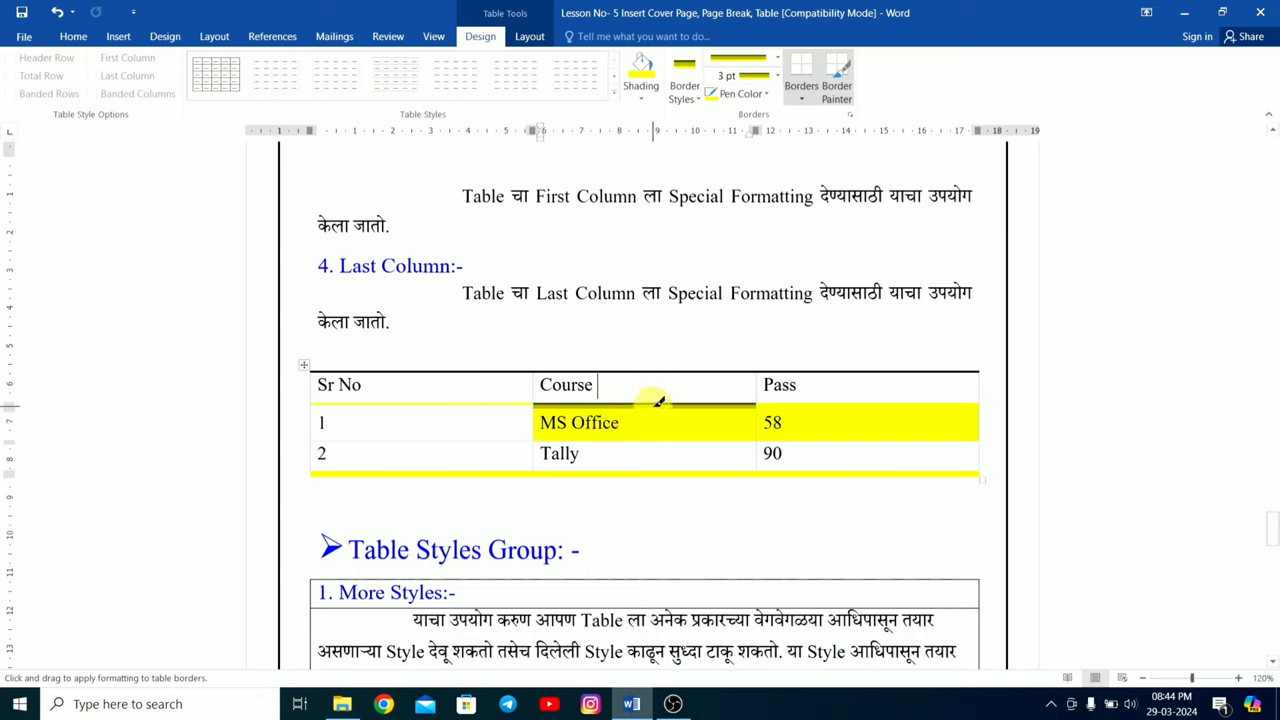
click(916, 403)
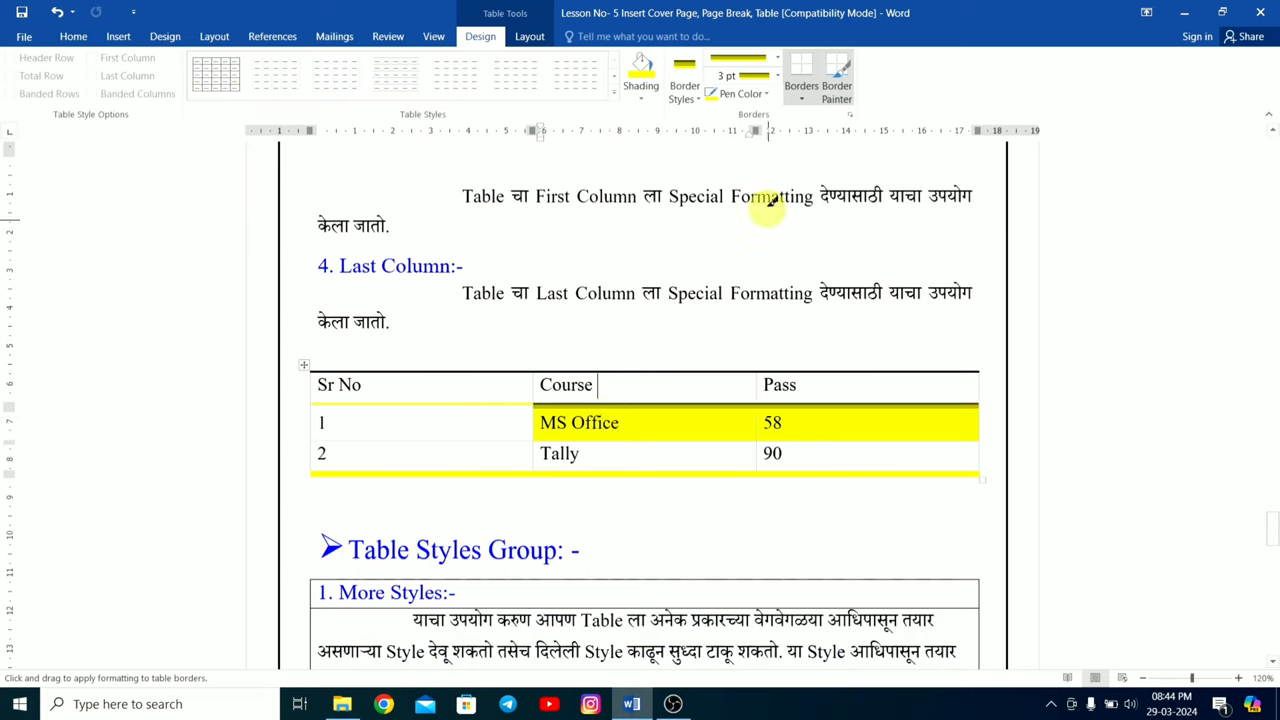
click(823, 104)
click(810, 99)
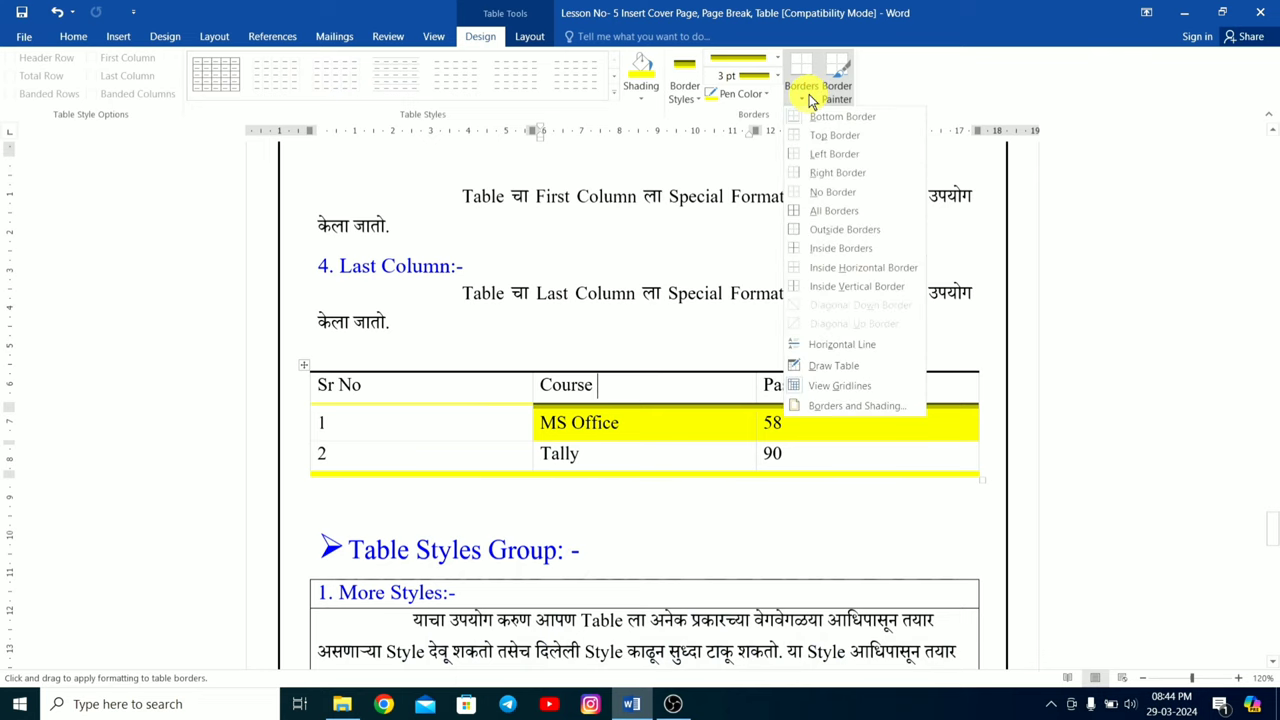
Apply yellow All Borders to the Sr No and Course columns, then paint the Pass column's edges.
click(471, 420)
mouse_move(471, 420)
mouse_down()
mouse_move(685, 423)
mouse_move(540, 422)
mouse_up()
key(Escape)
click(459, 403)
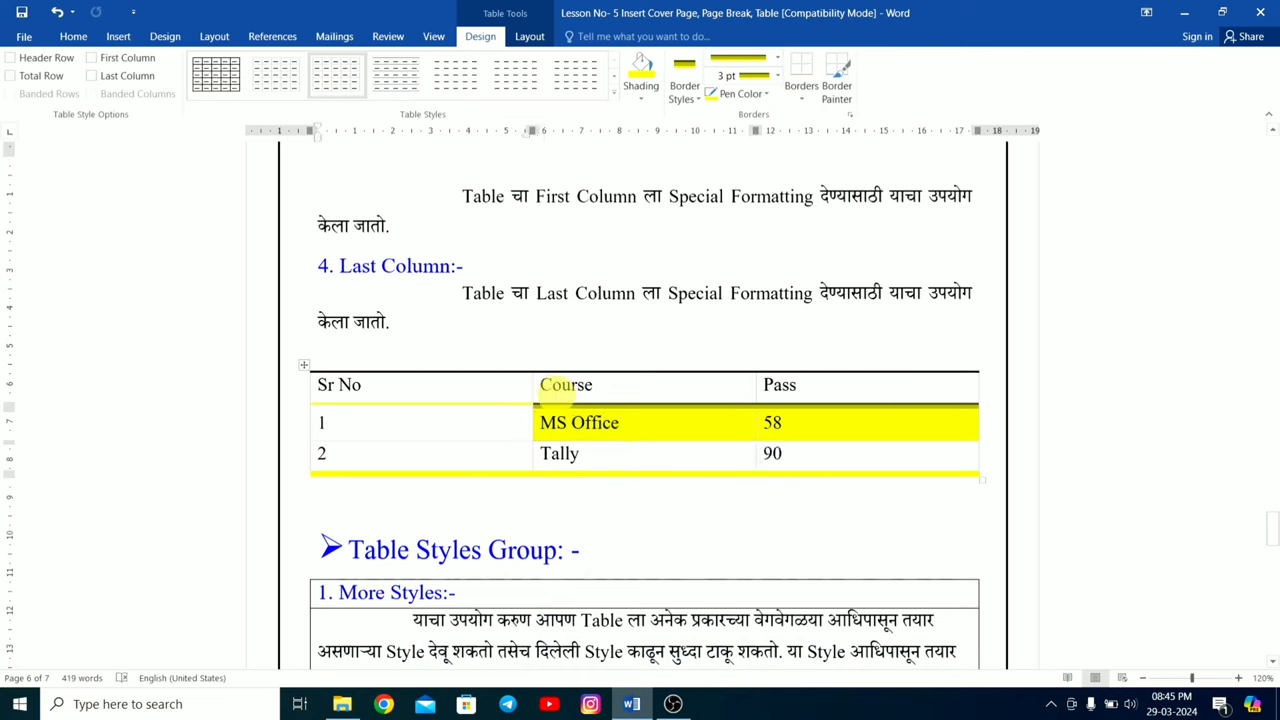
drag(459, 403, 614, 457)
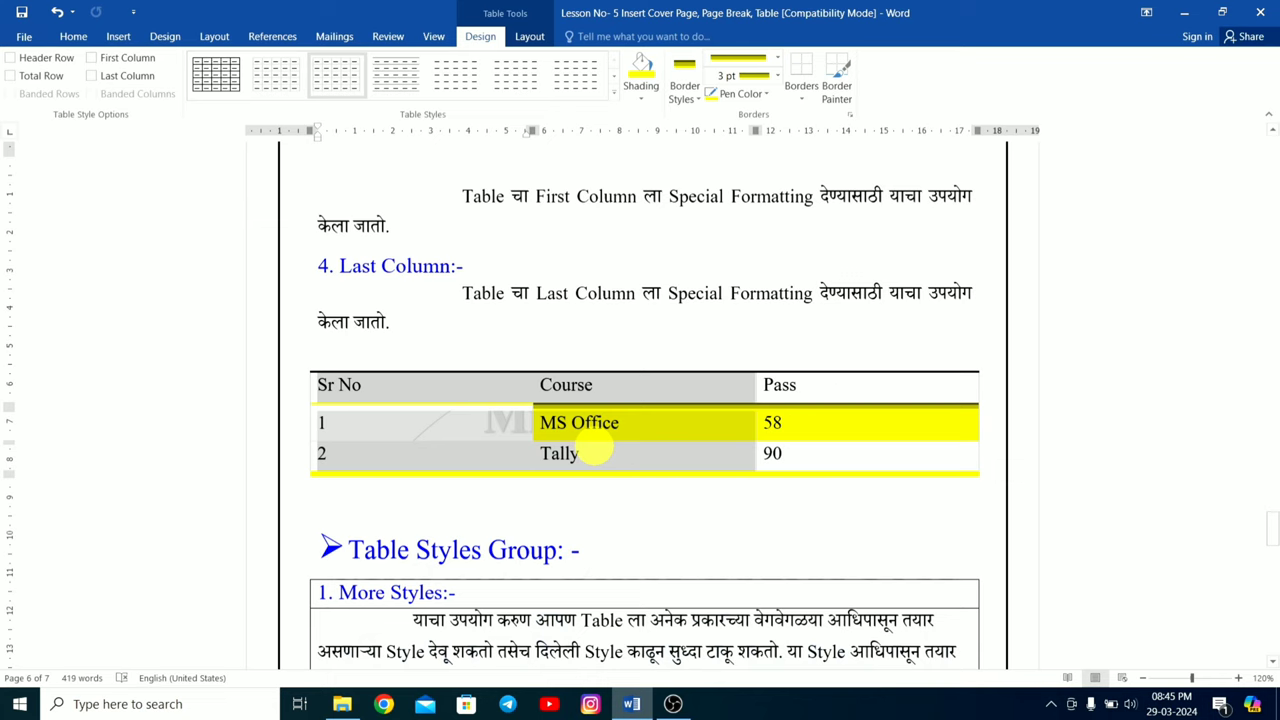
click(804, 98)
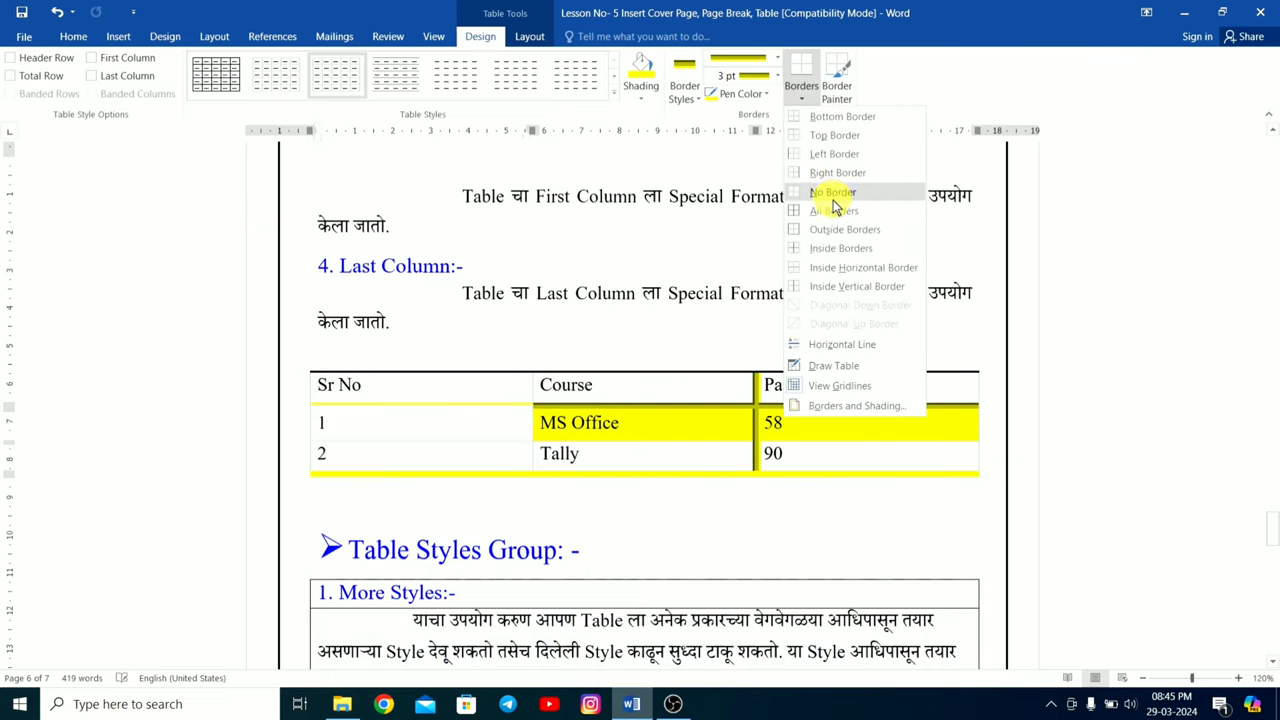
click(834, 210)
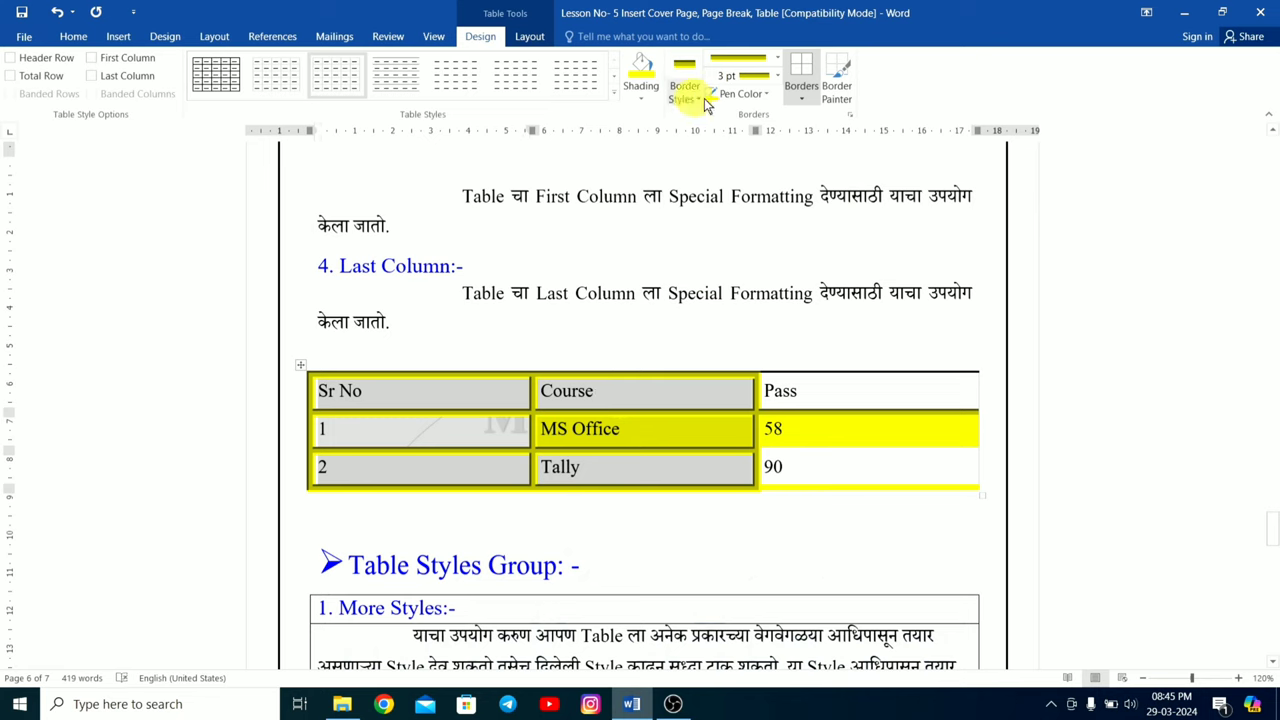
click(836, 92)
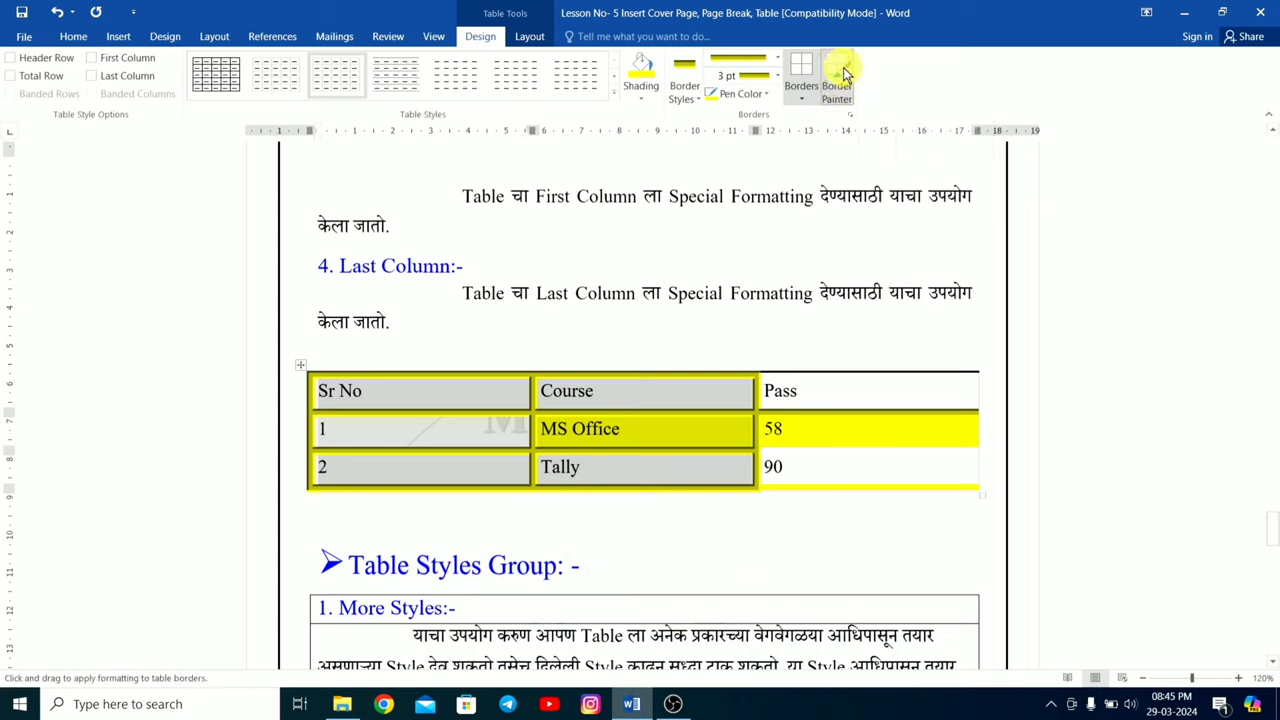
mouse_move(808, 368)
mouse_down()
mouse_move(970, 368)
mouse_move(980, 487)
mouse_move(762, 488)
mouse_up()
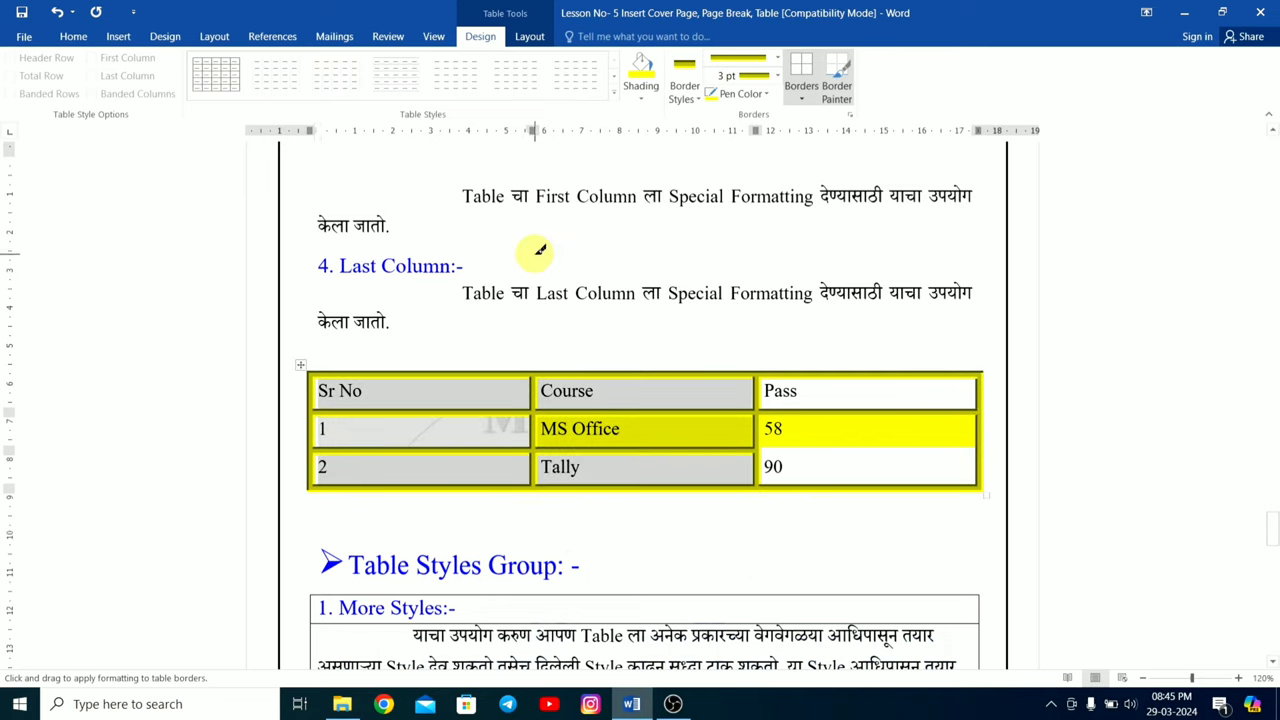